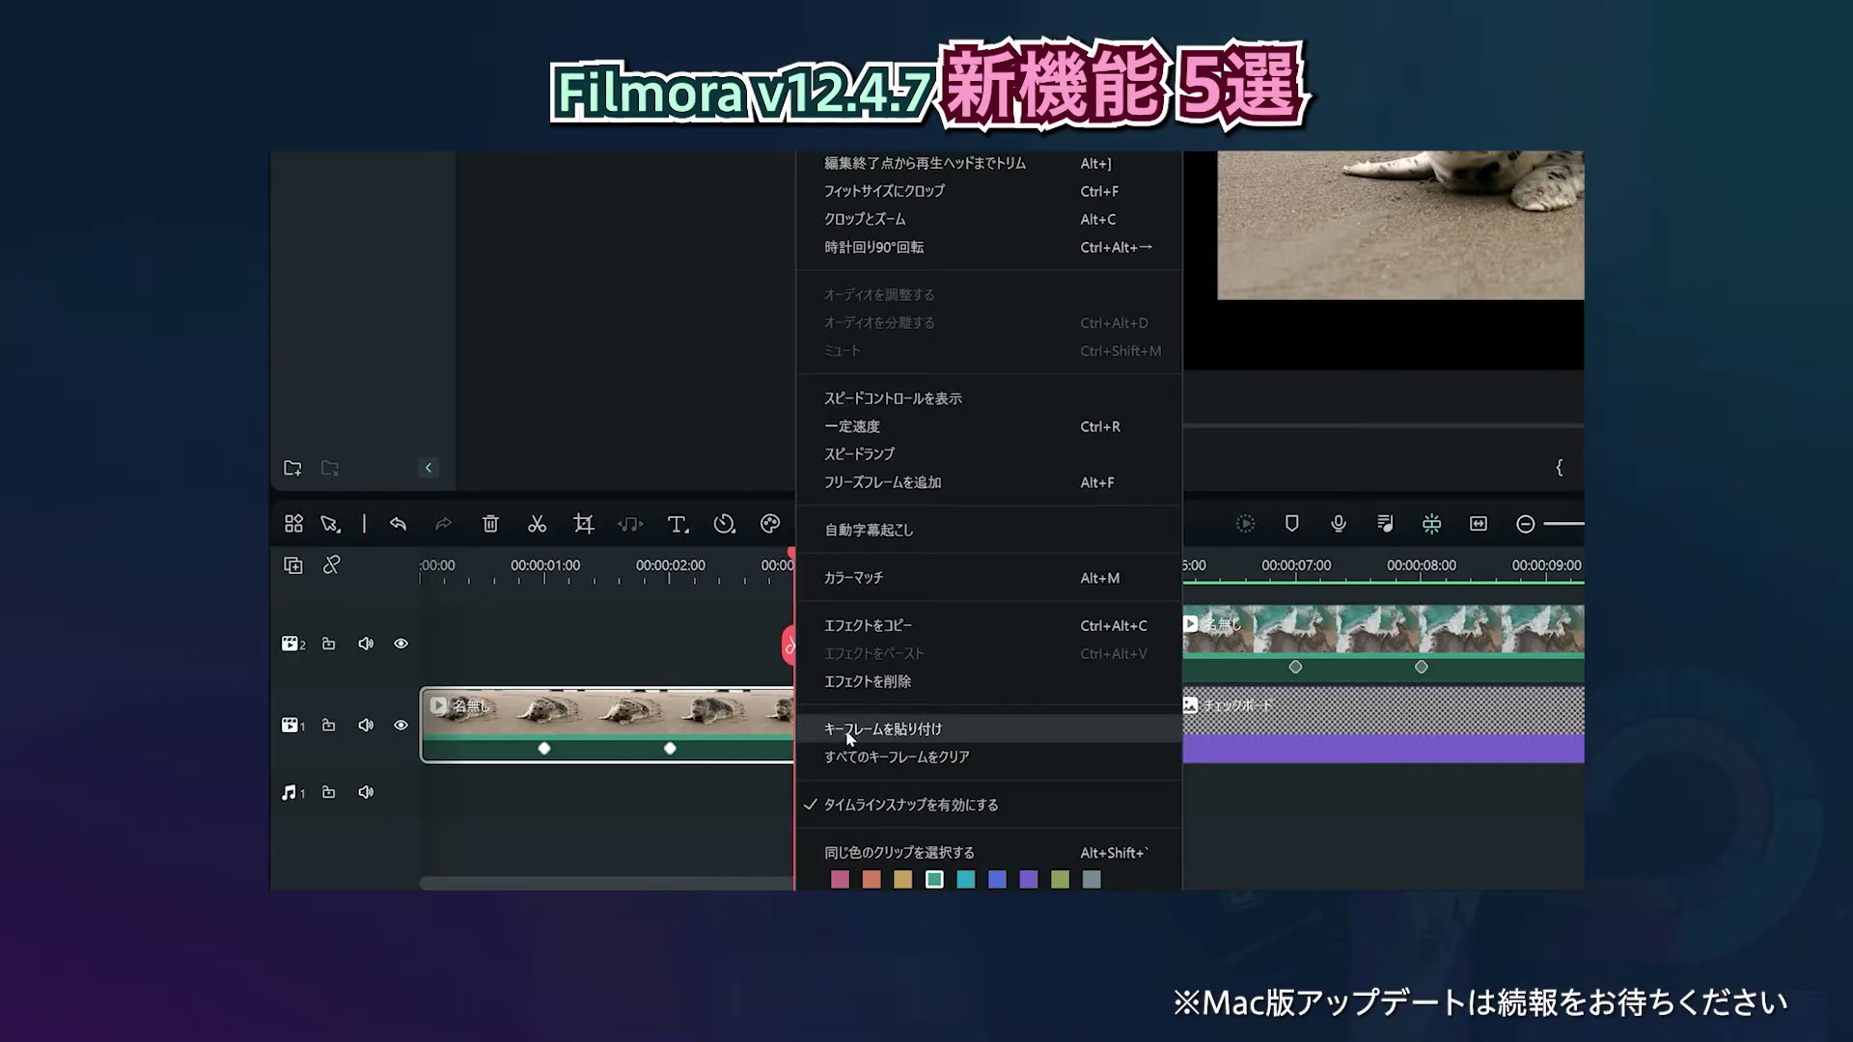
# Paste the copied keyframes onto the seal clip and the jump_boy clip.
pyautogui.click(849, 739)
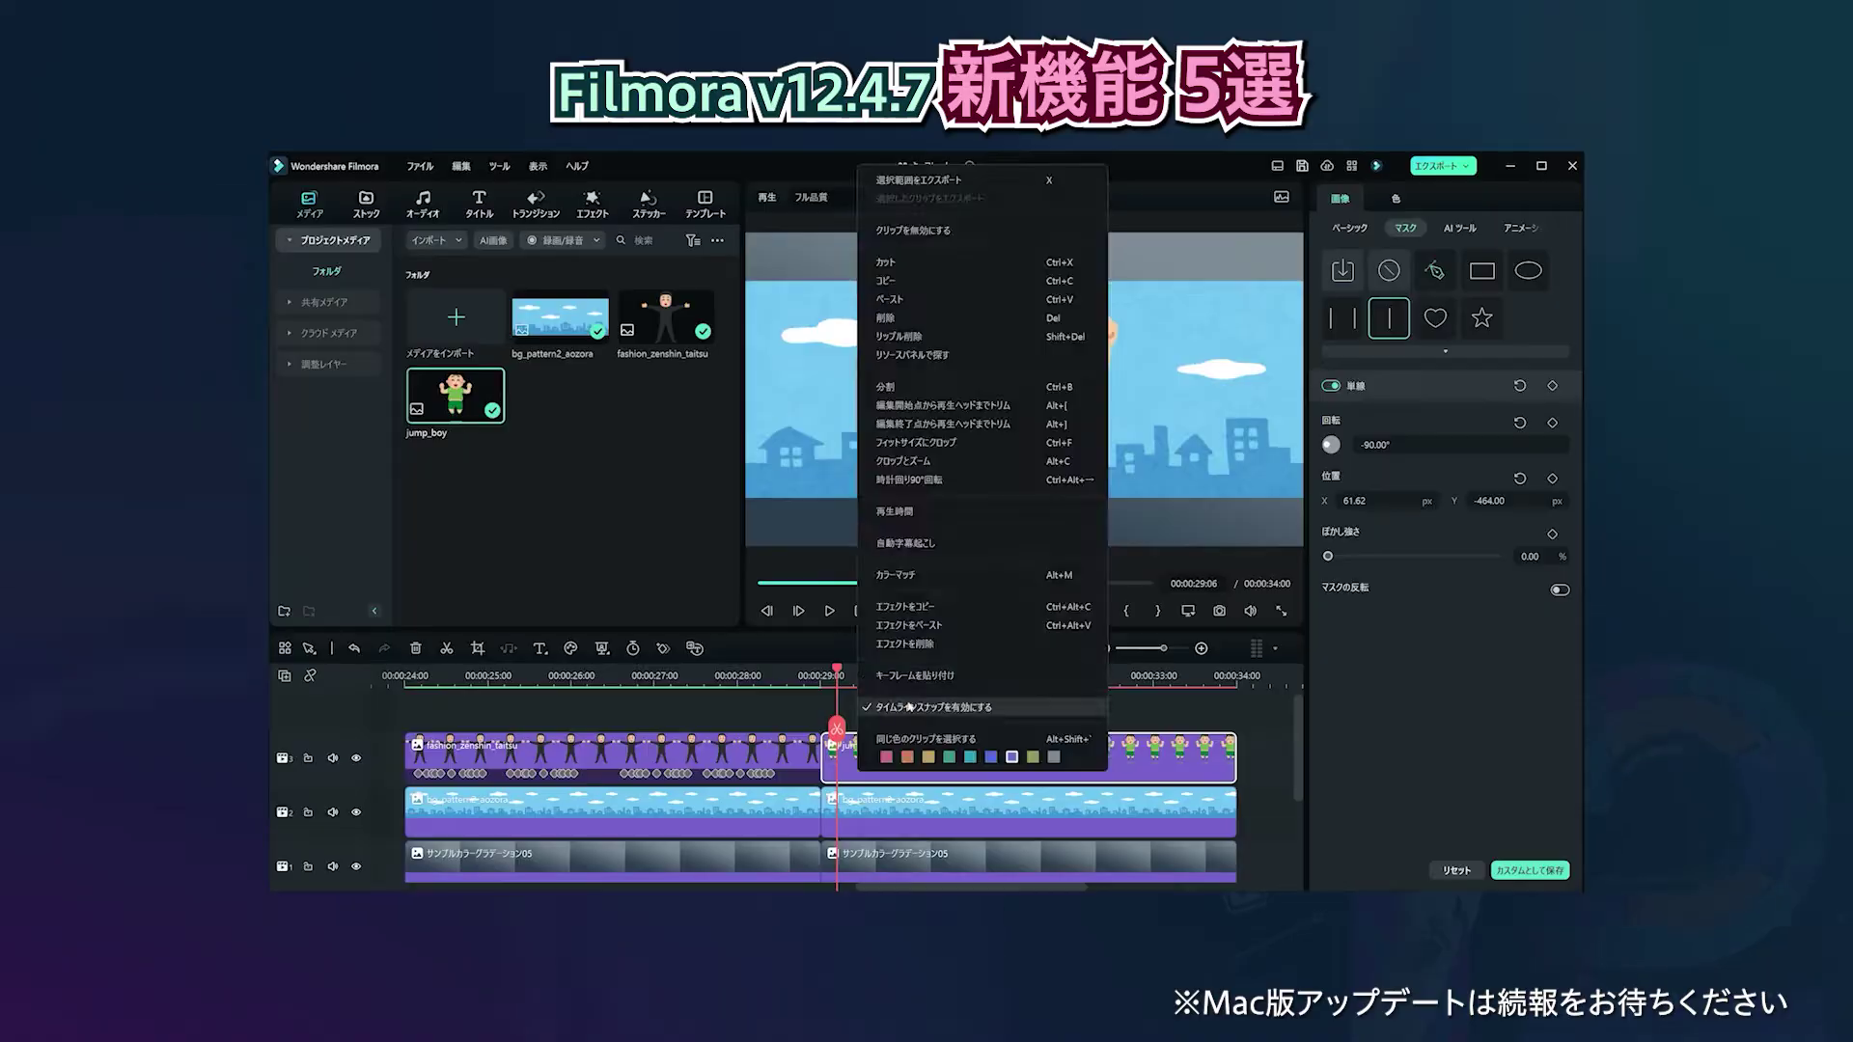
pyautogui.click(949, 670)
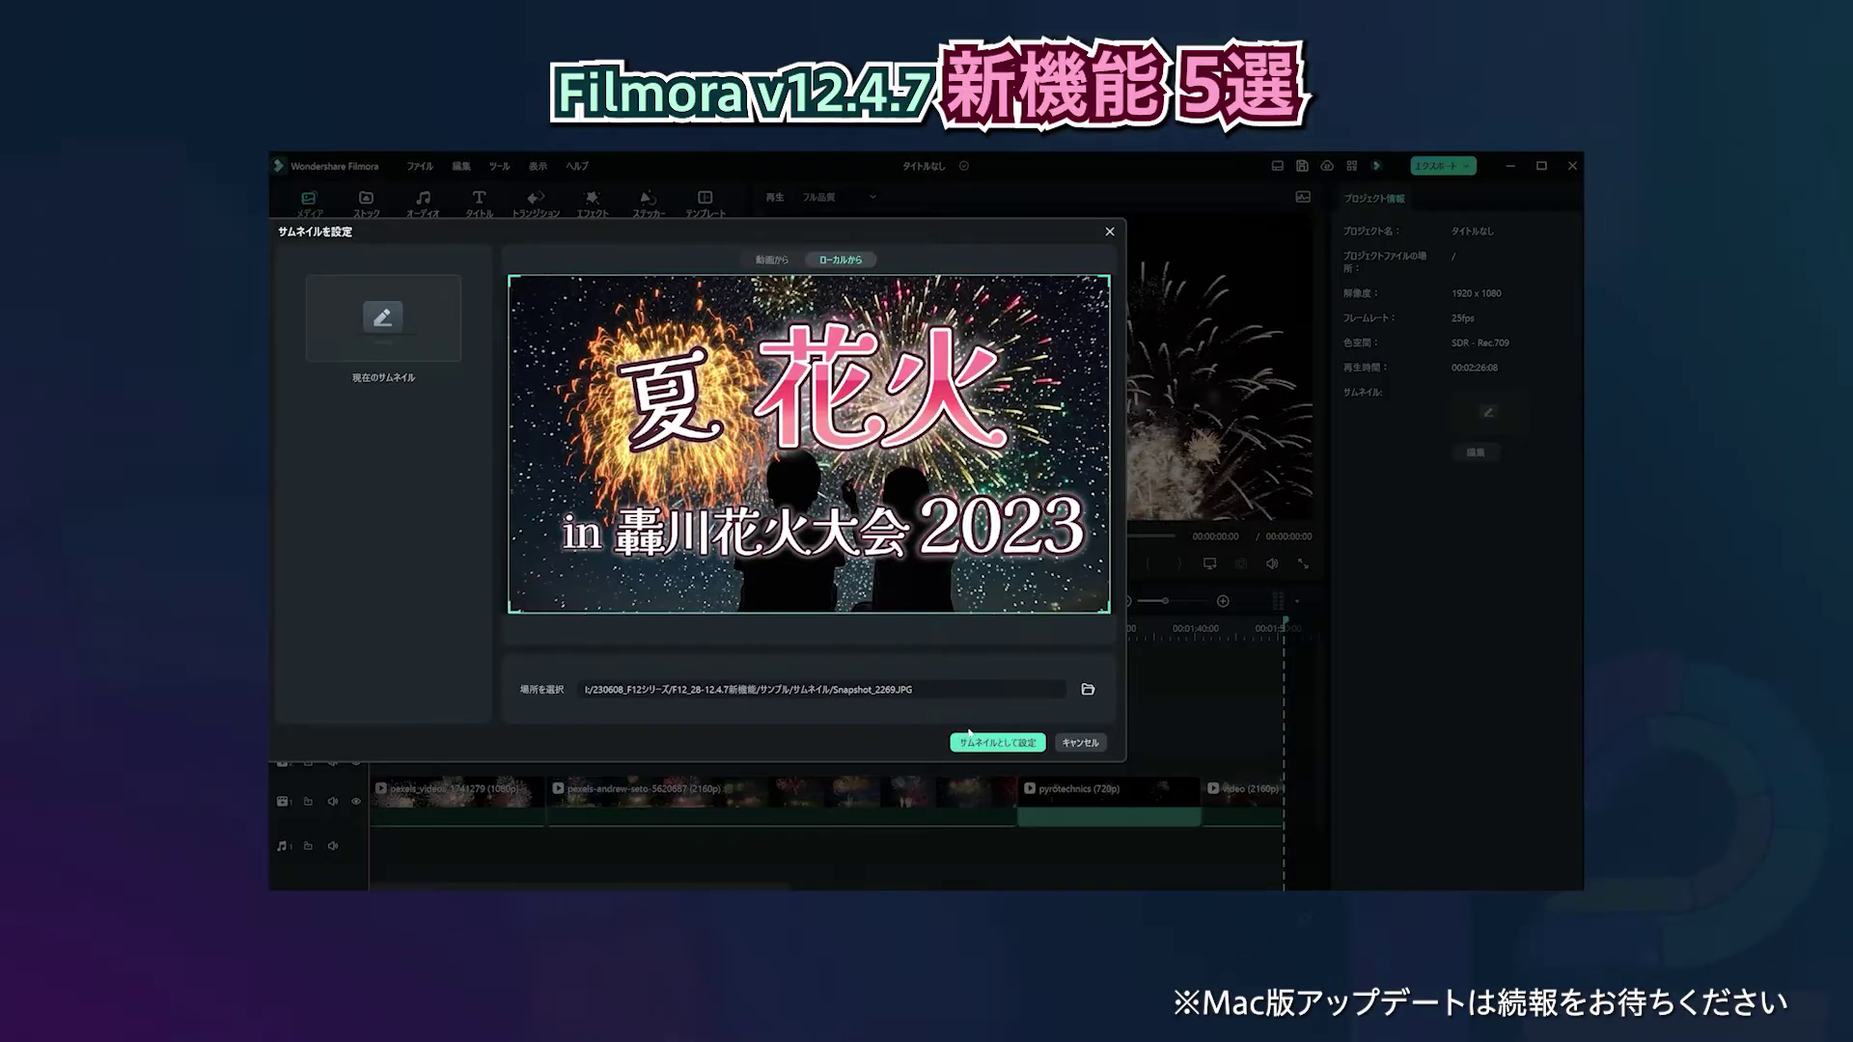
# Set the local image Snapshot_2269.JPG as the project's thumbnail.
pyautogui.click(971, 738)
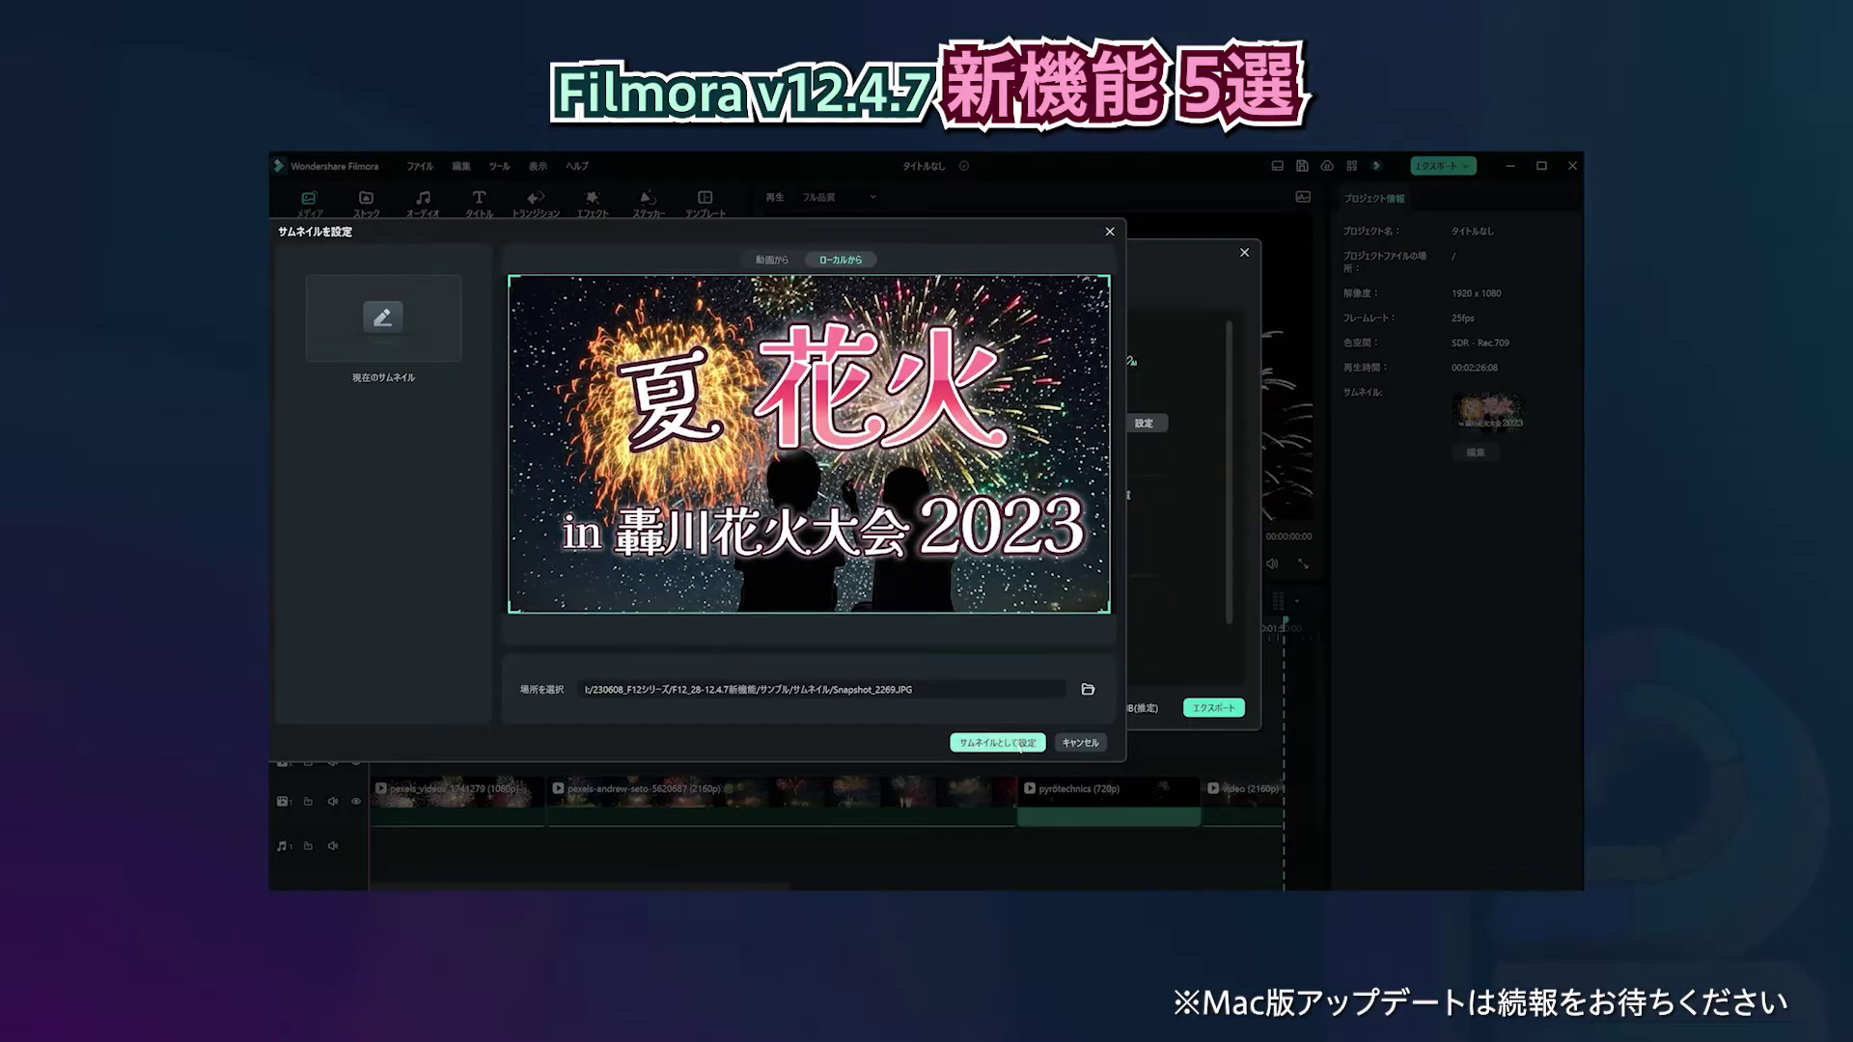
pyautogui.click(898, 292)
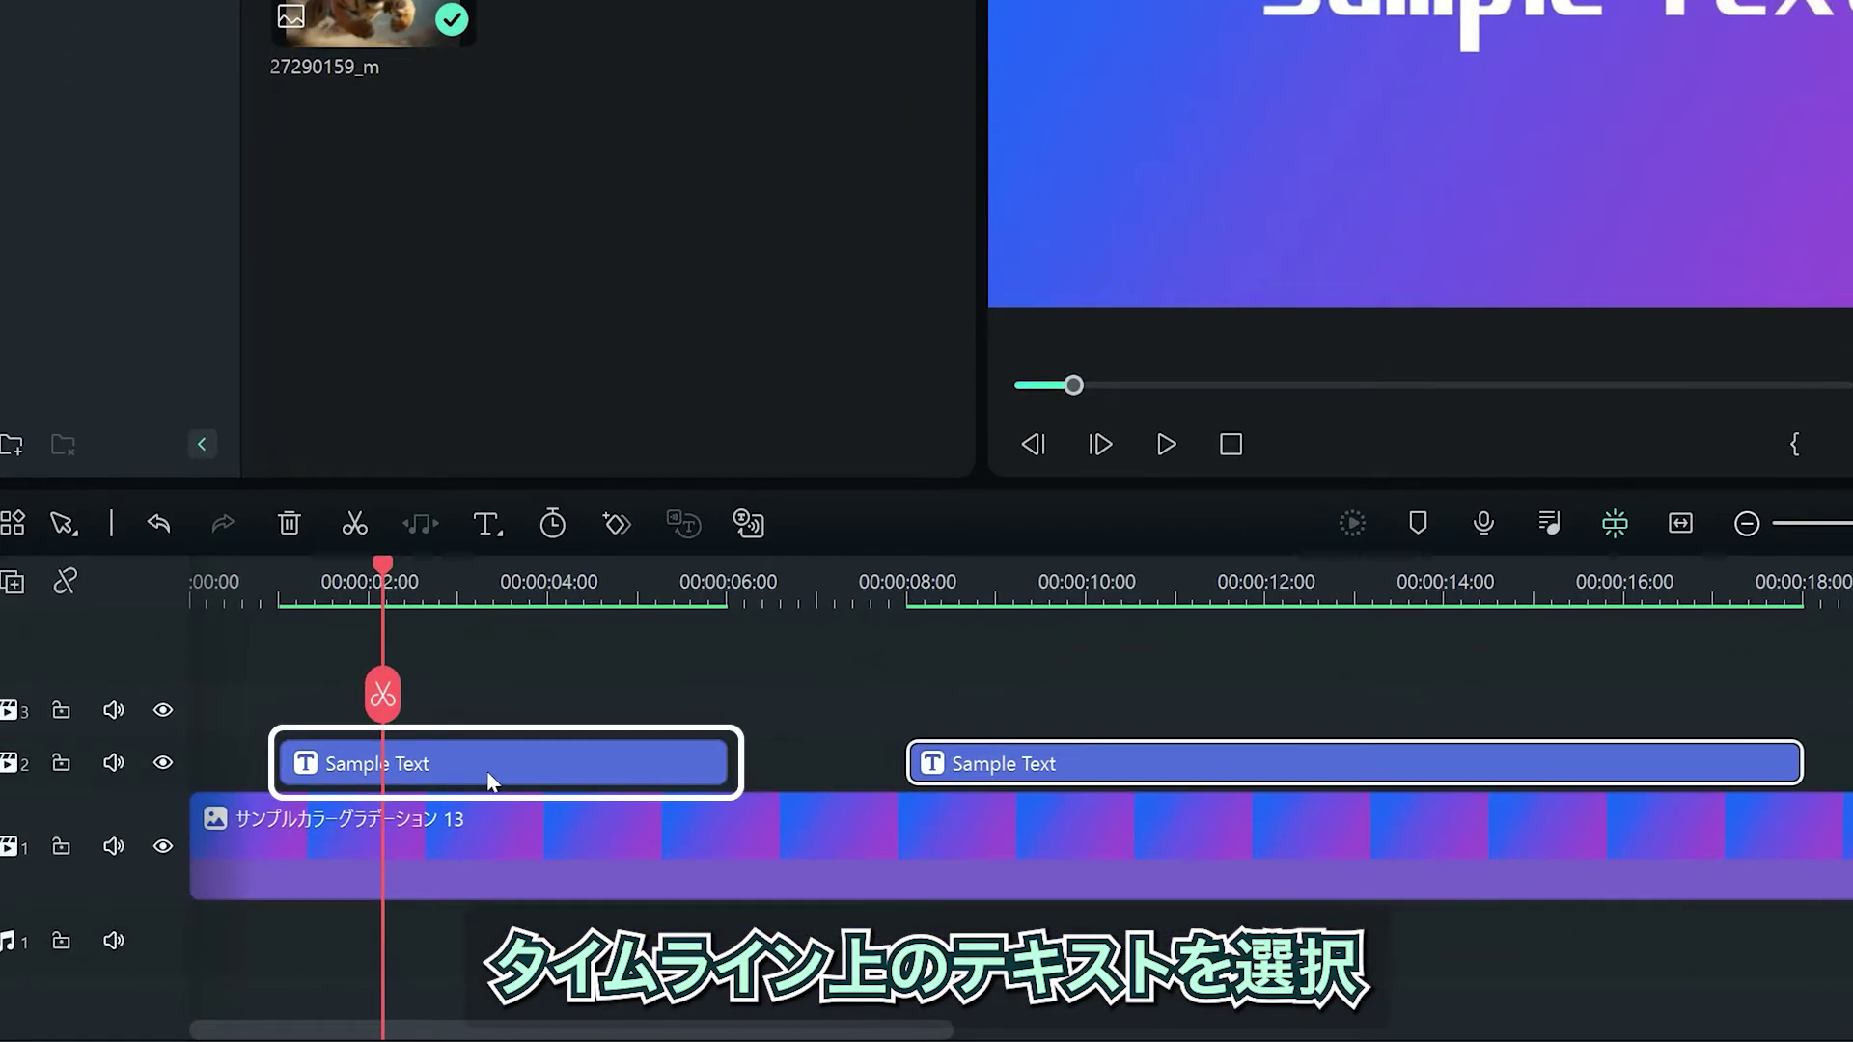
# Give the first Sample Text title the シングルワ… out animation and the ハートビート loop animation.
pyautogui.click(486, 770)
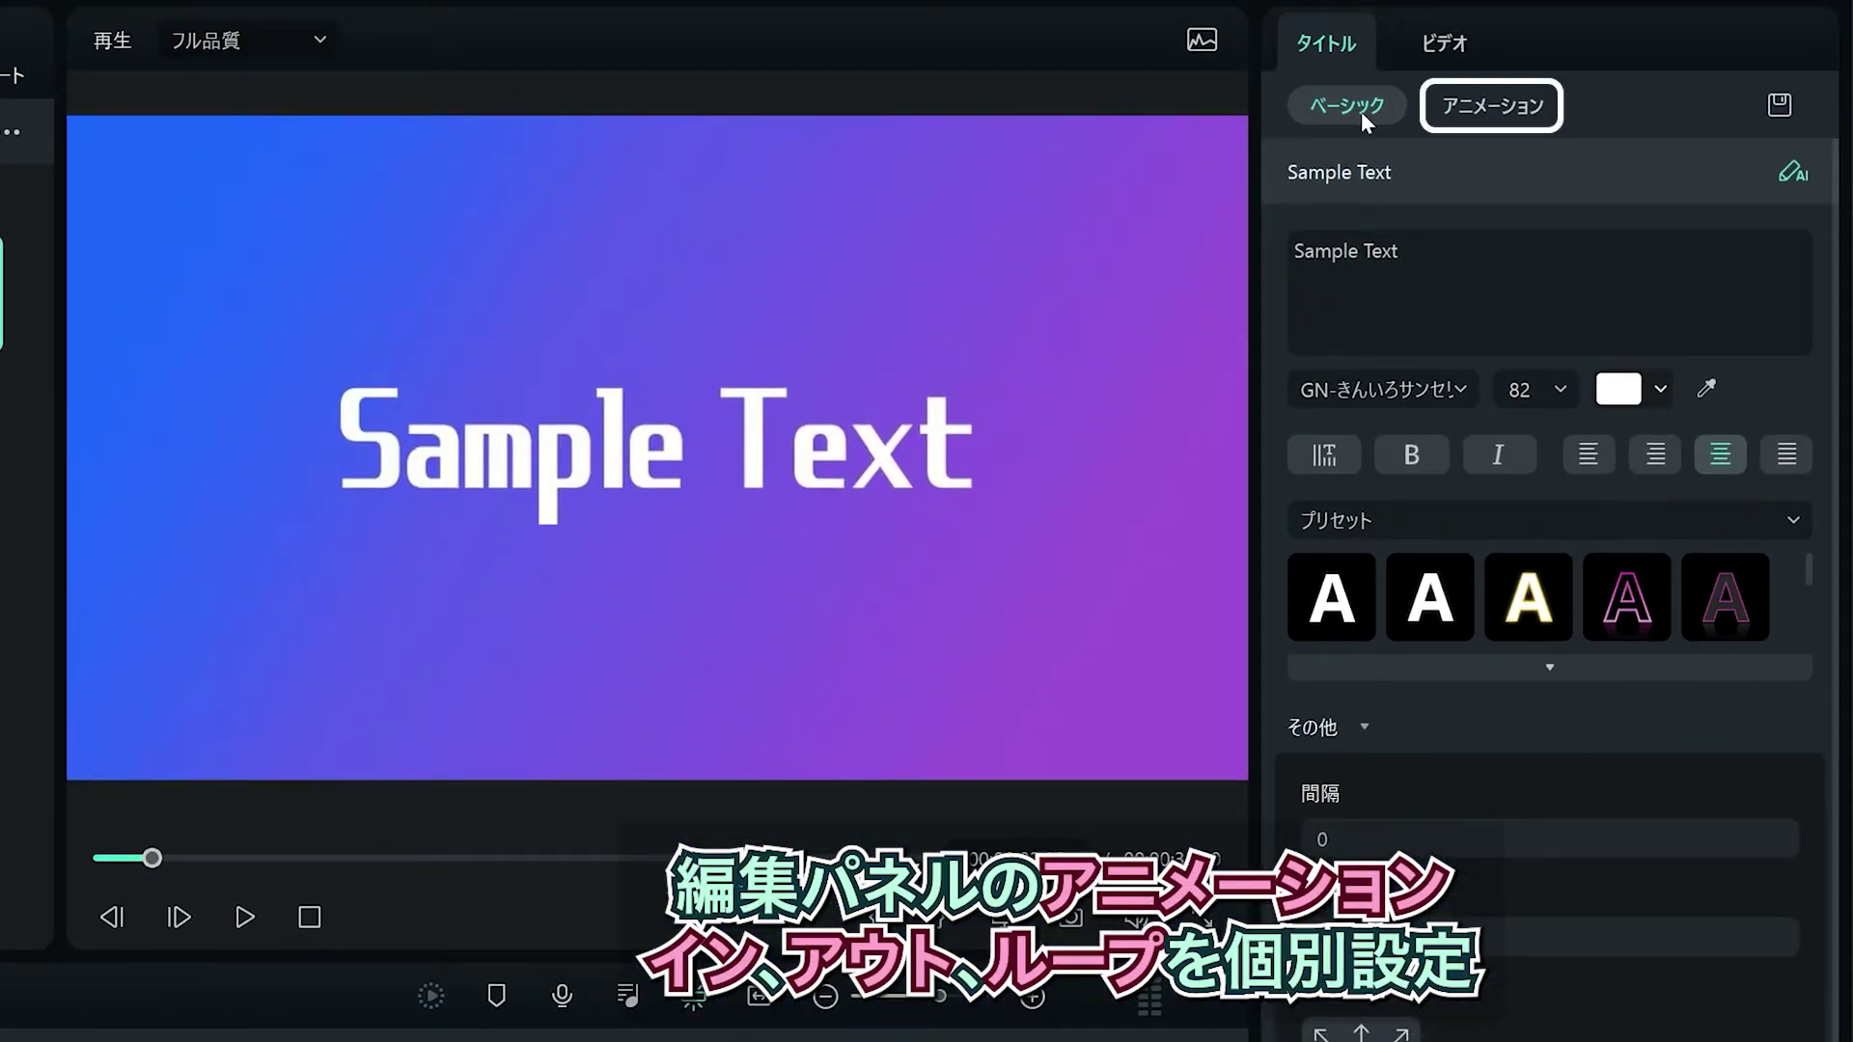
pyautogui.click(1510, 111)
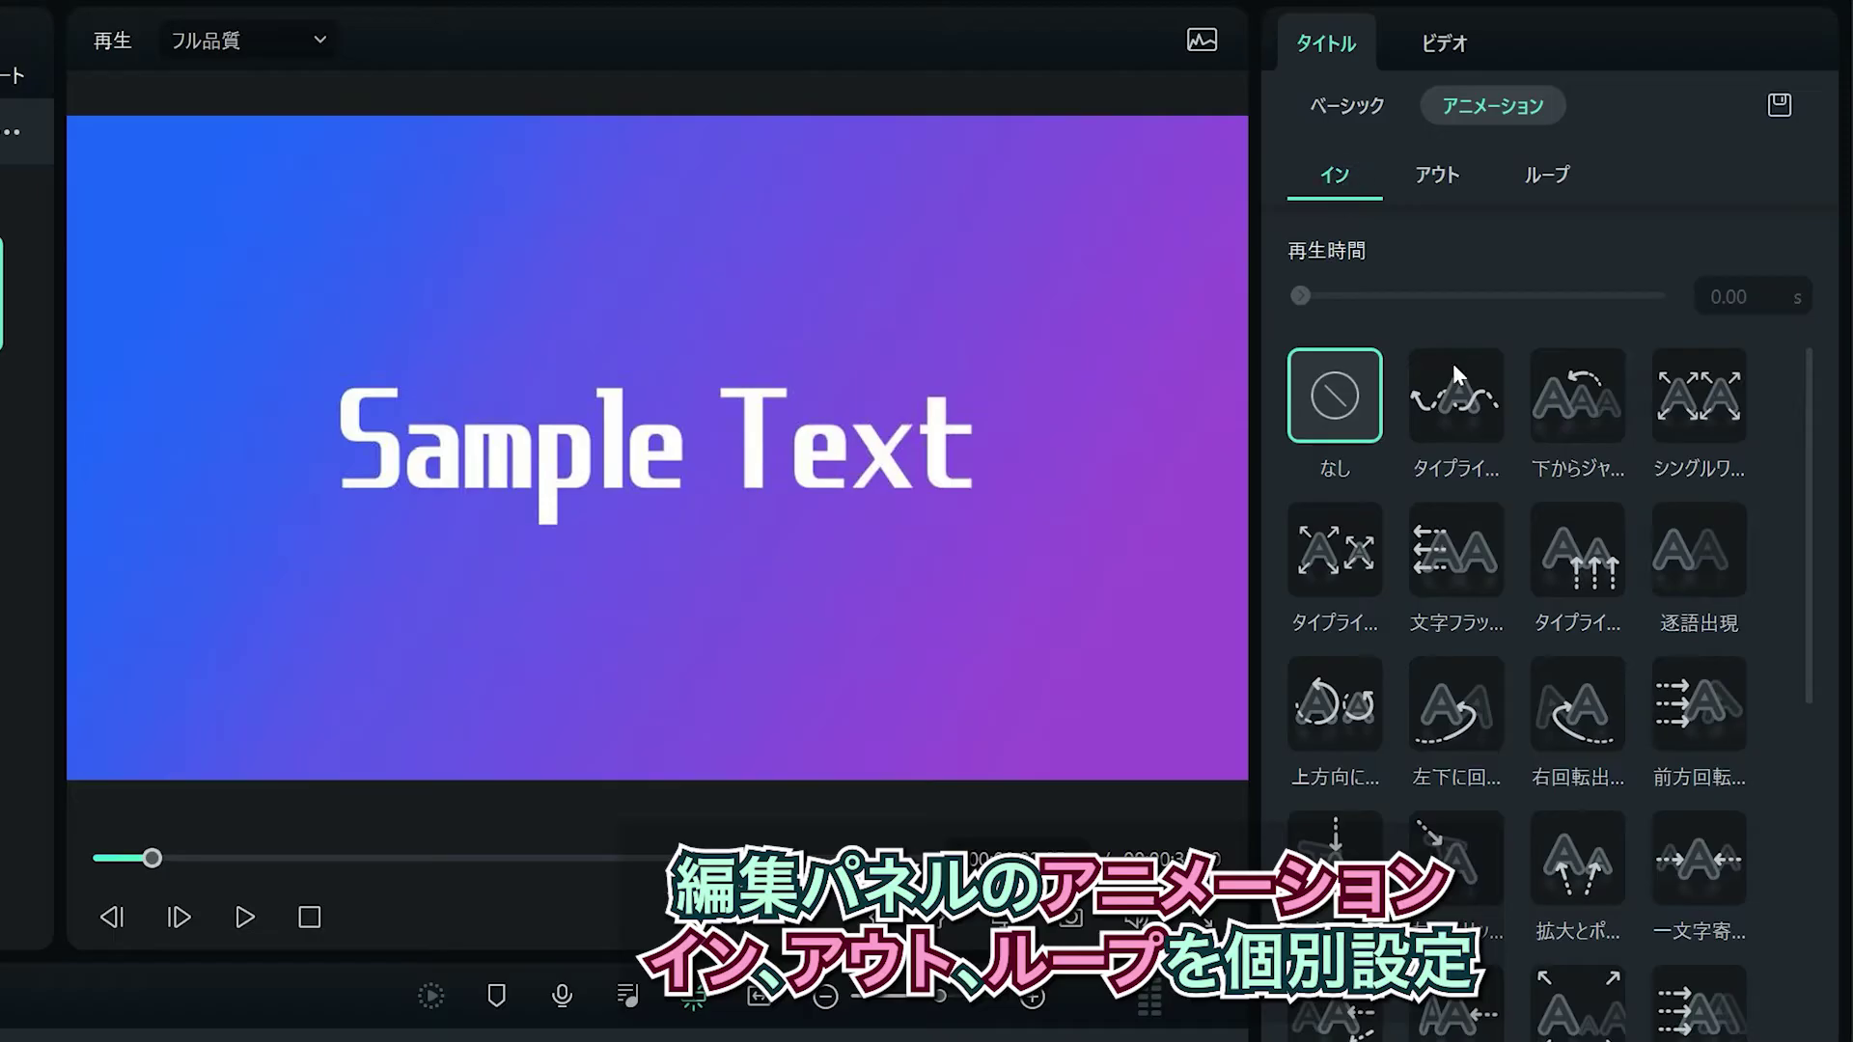
pyautogui.click(1451, 189)
pyautogui.click(1701, 394)
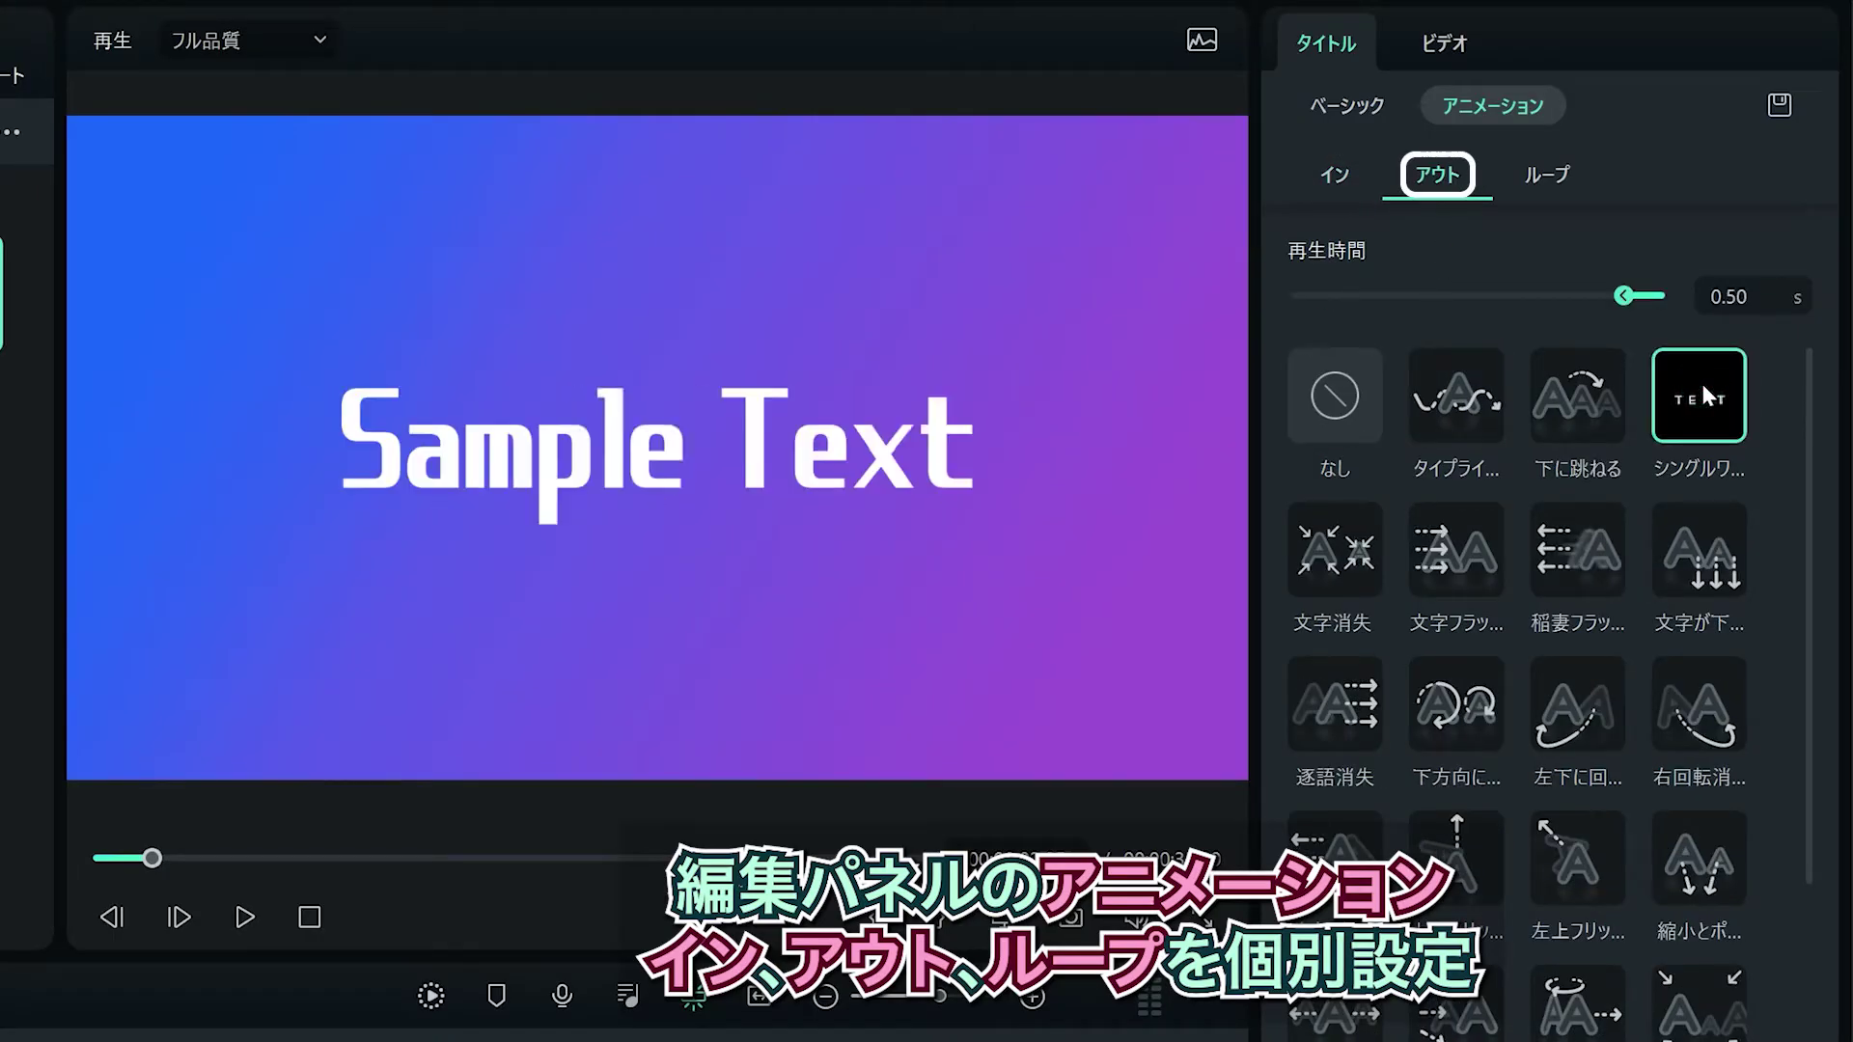
pyautogui.click(1547, 175)
pyautogui.click(1463, 560)
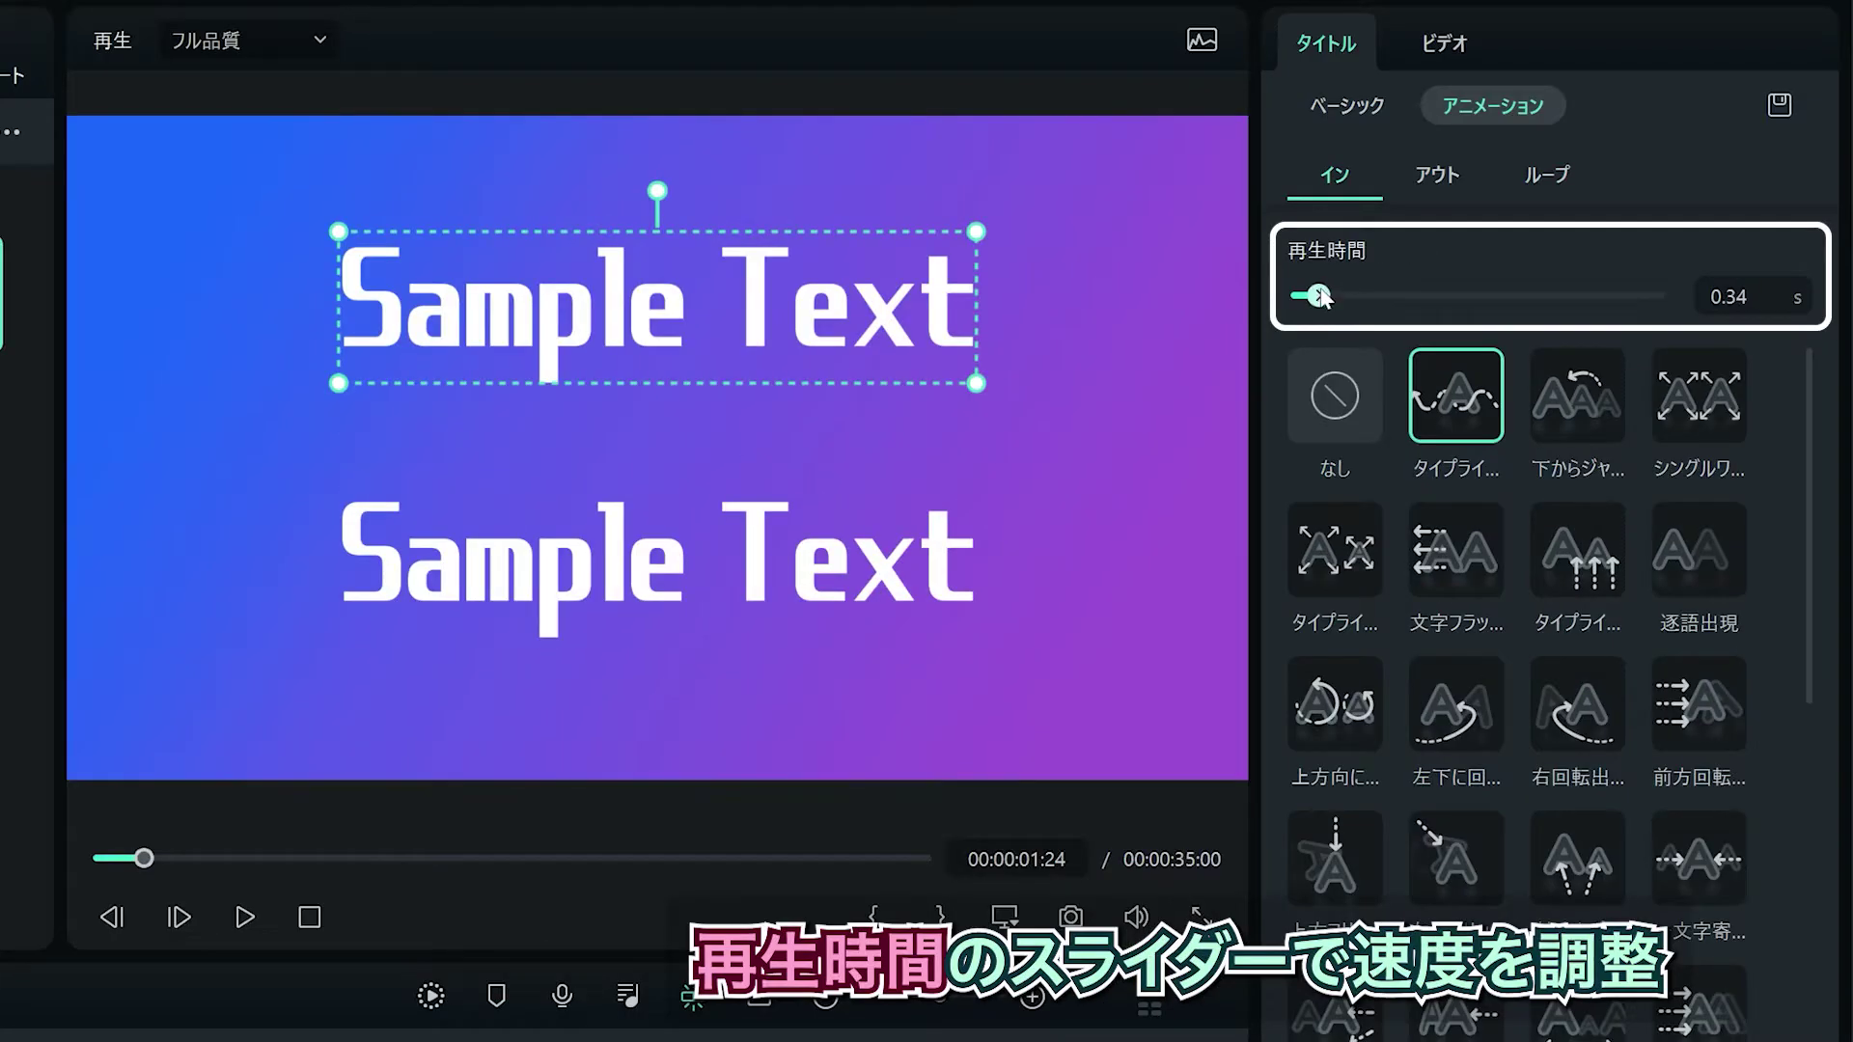
# Raise the single loop speed value (シングルループ速度) of the Sample Text title's ハートビート loop slightly.
pyautogui.click(1438, 174)
pyautogui.click(1547, 175)
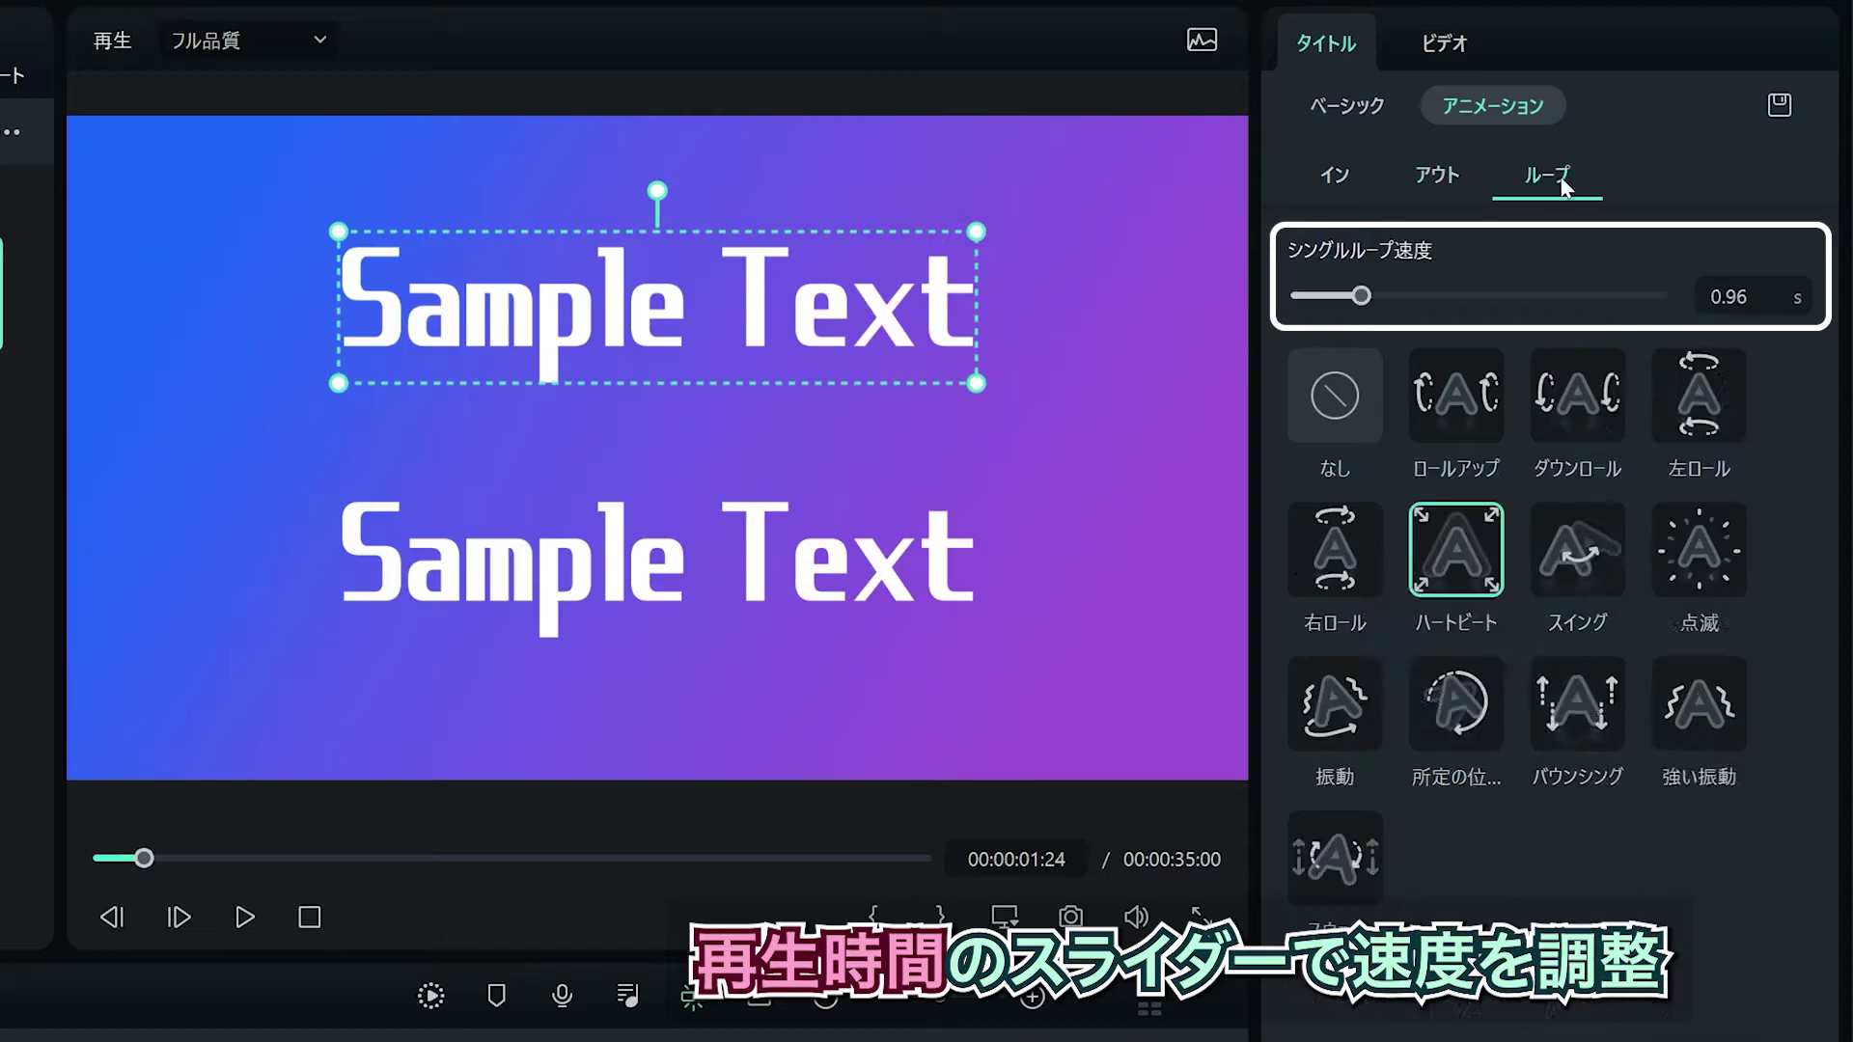
pyautogui.moveTo(1361, 296); pyautogui.dragTo(1392, 296)
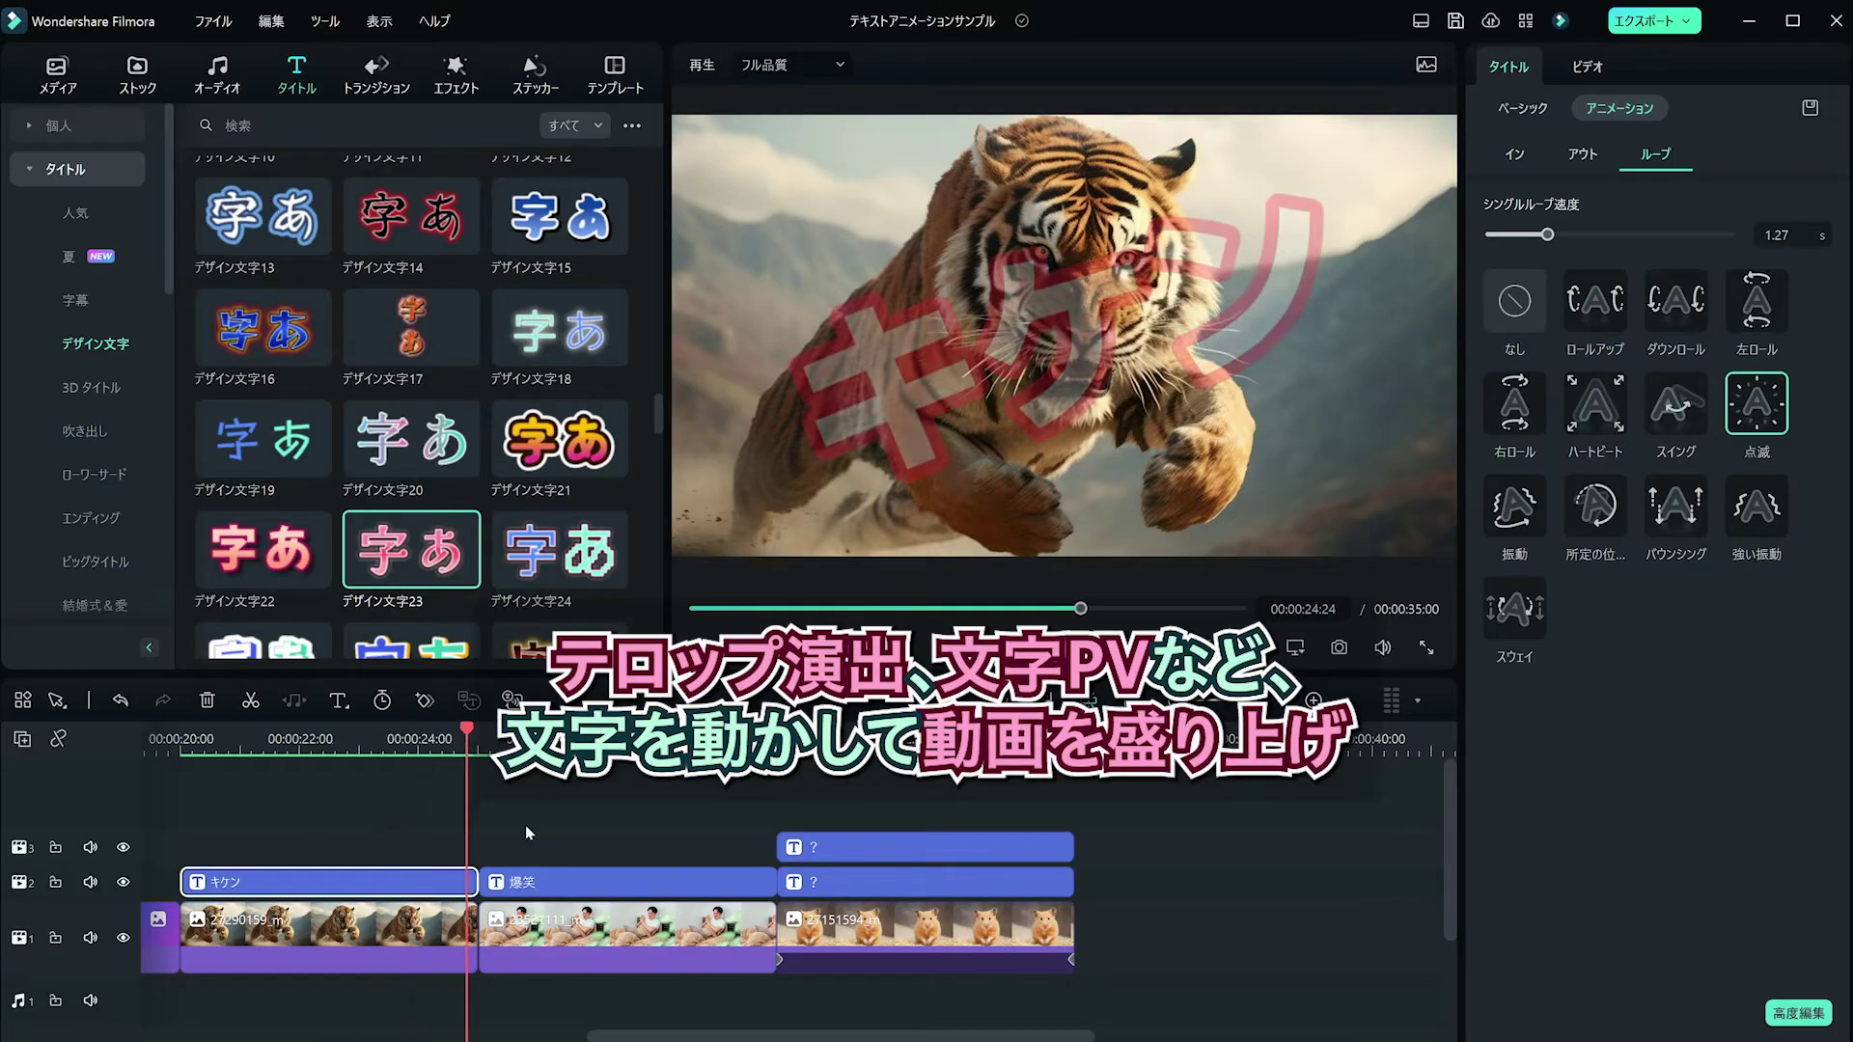
# Review the loop animations set on the 爆笑 and ? titles.
pyautogui.click(567, 887)
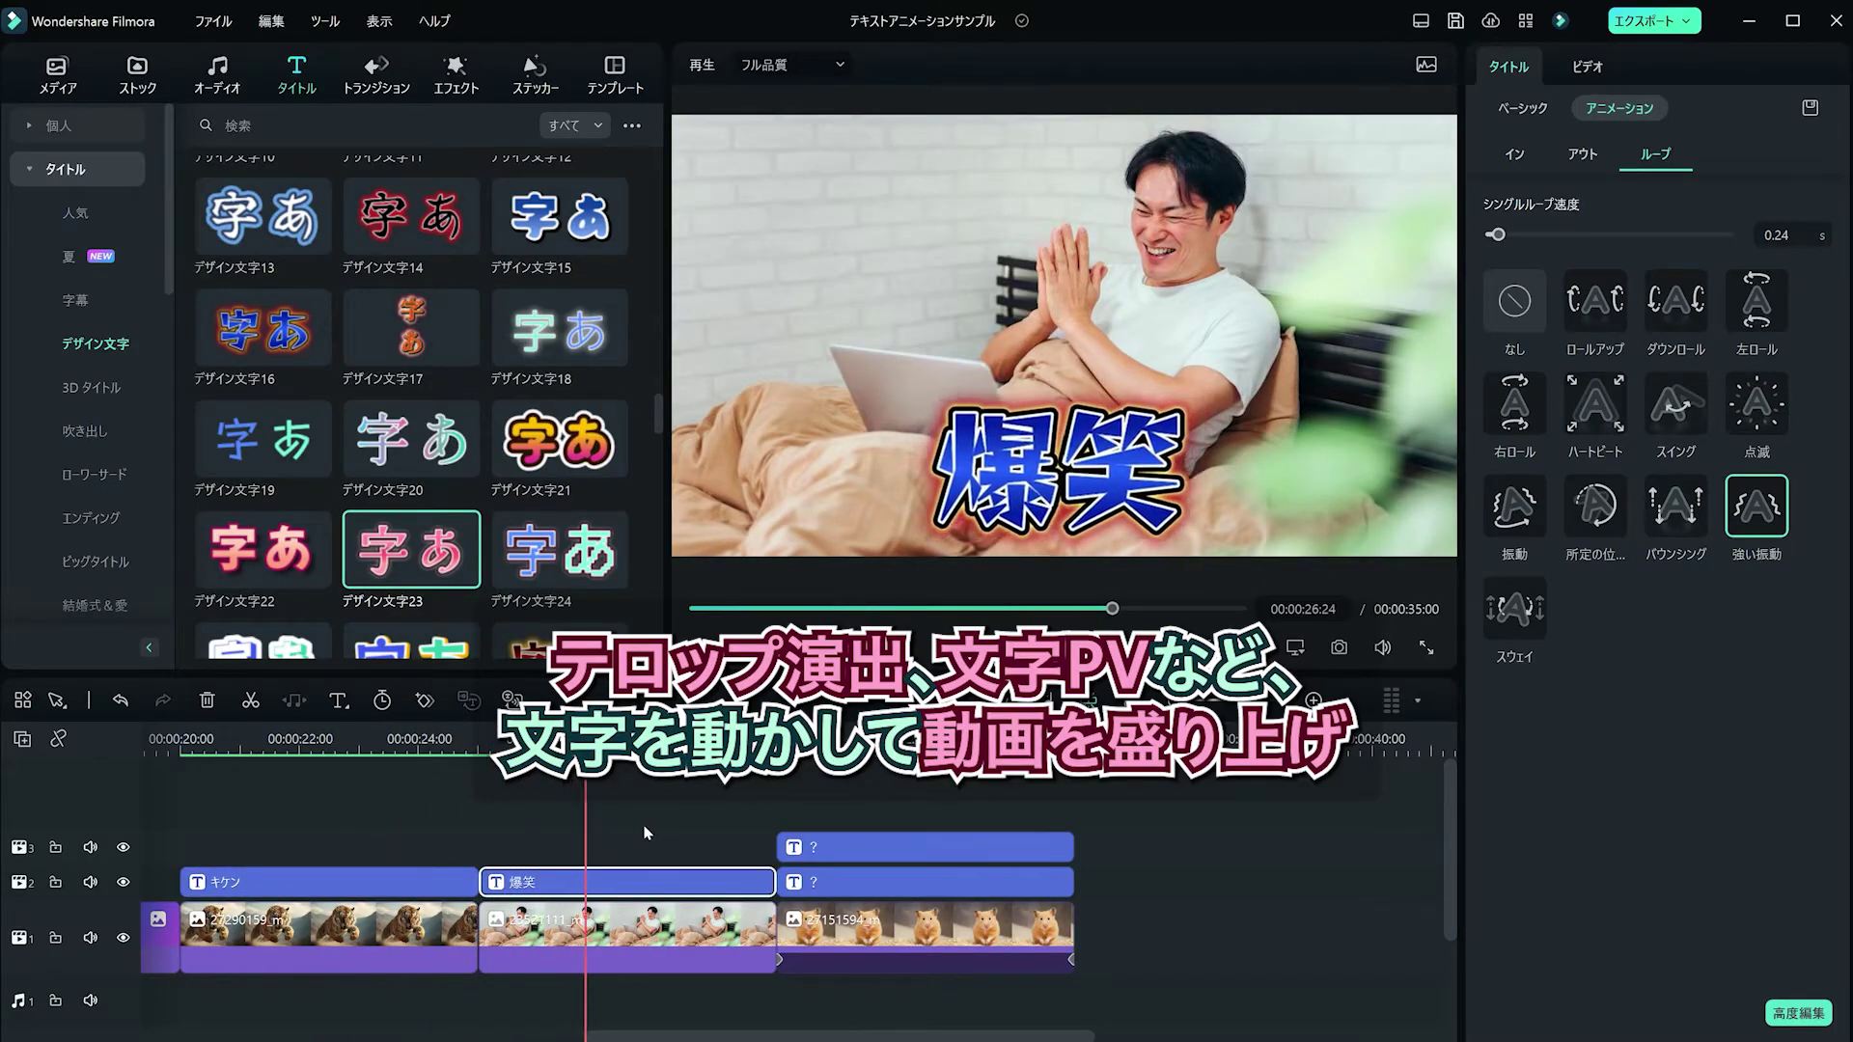
pyautogui.click(1029, 847)
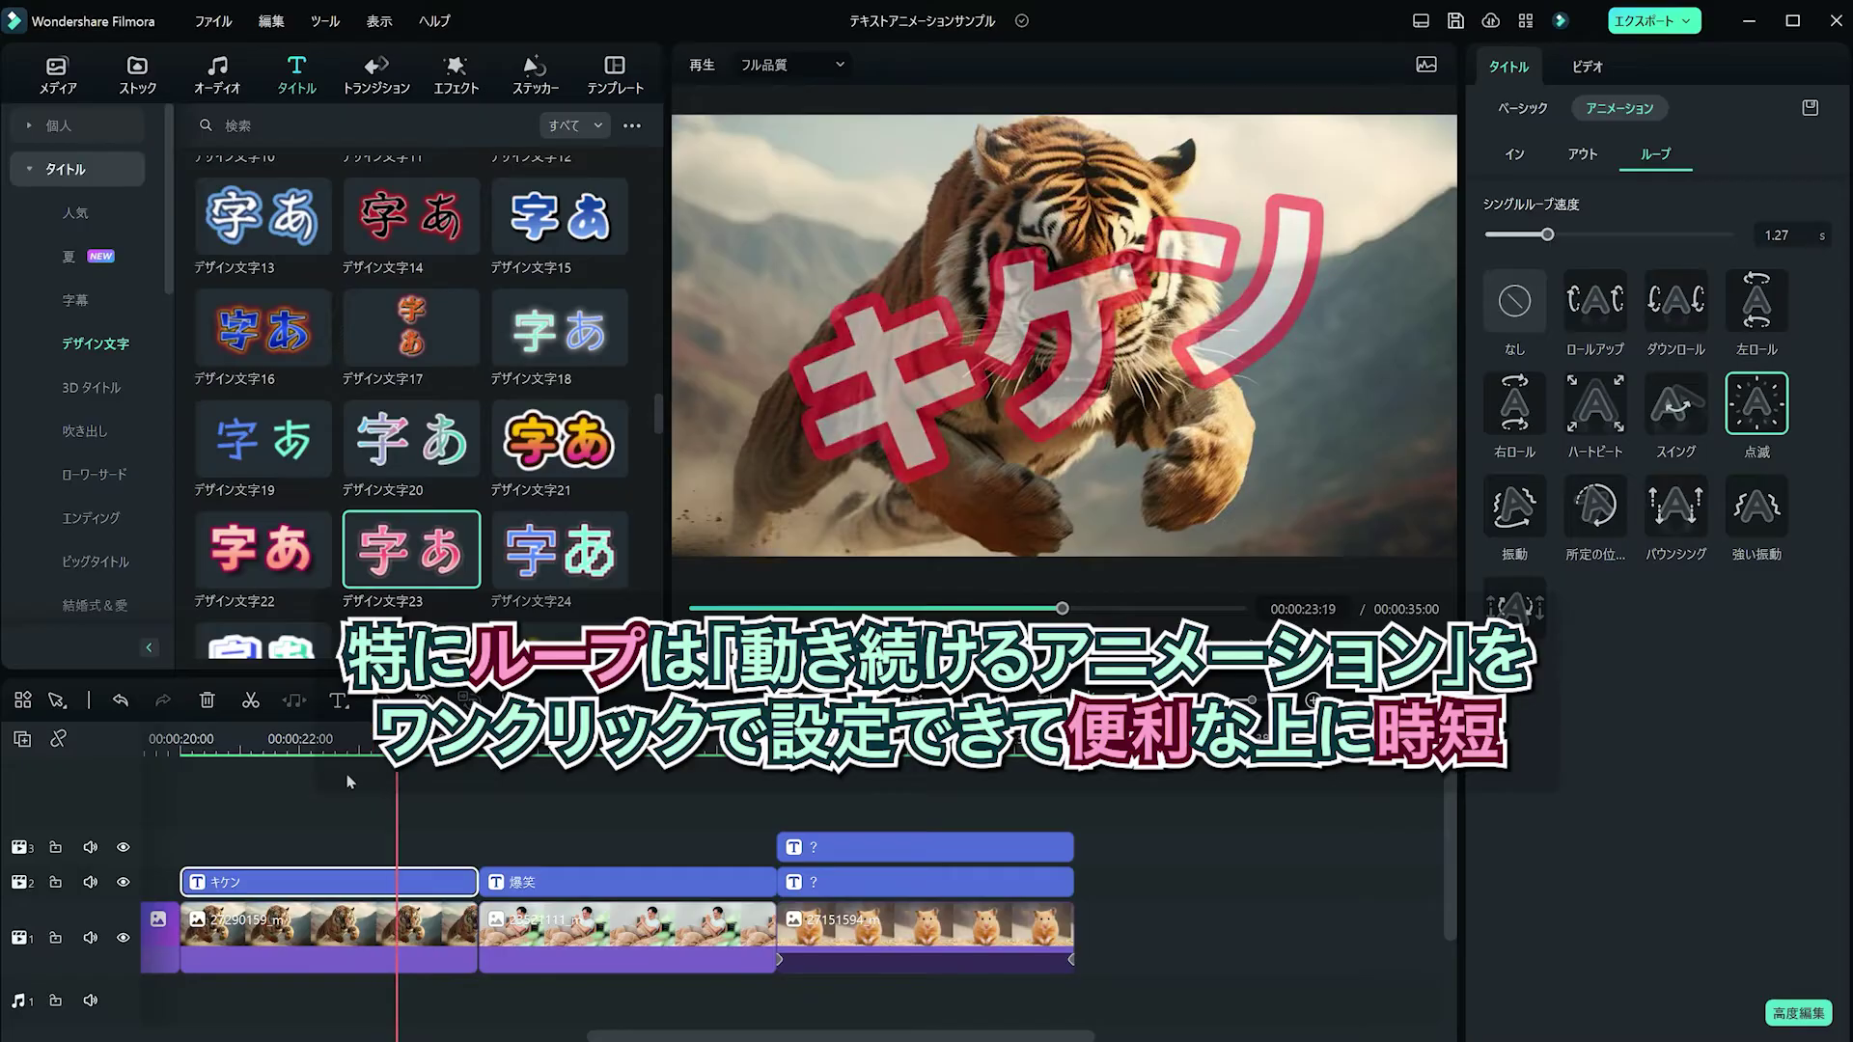
pyautogui.click(564, 891)
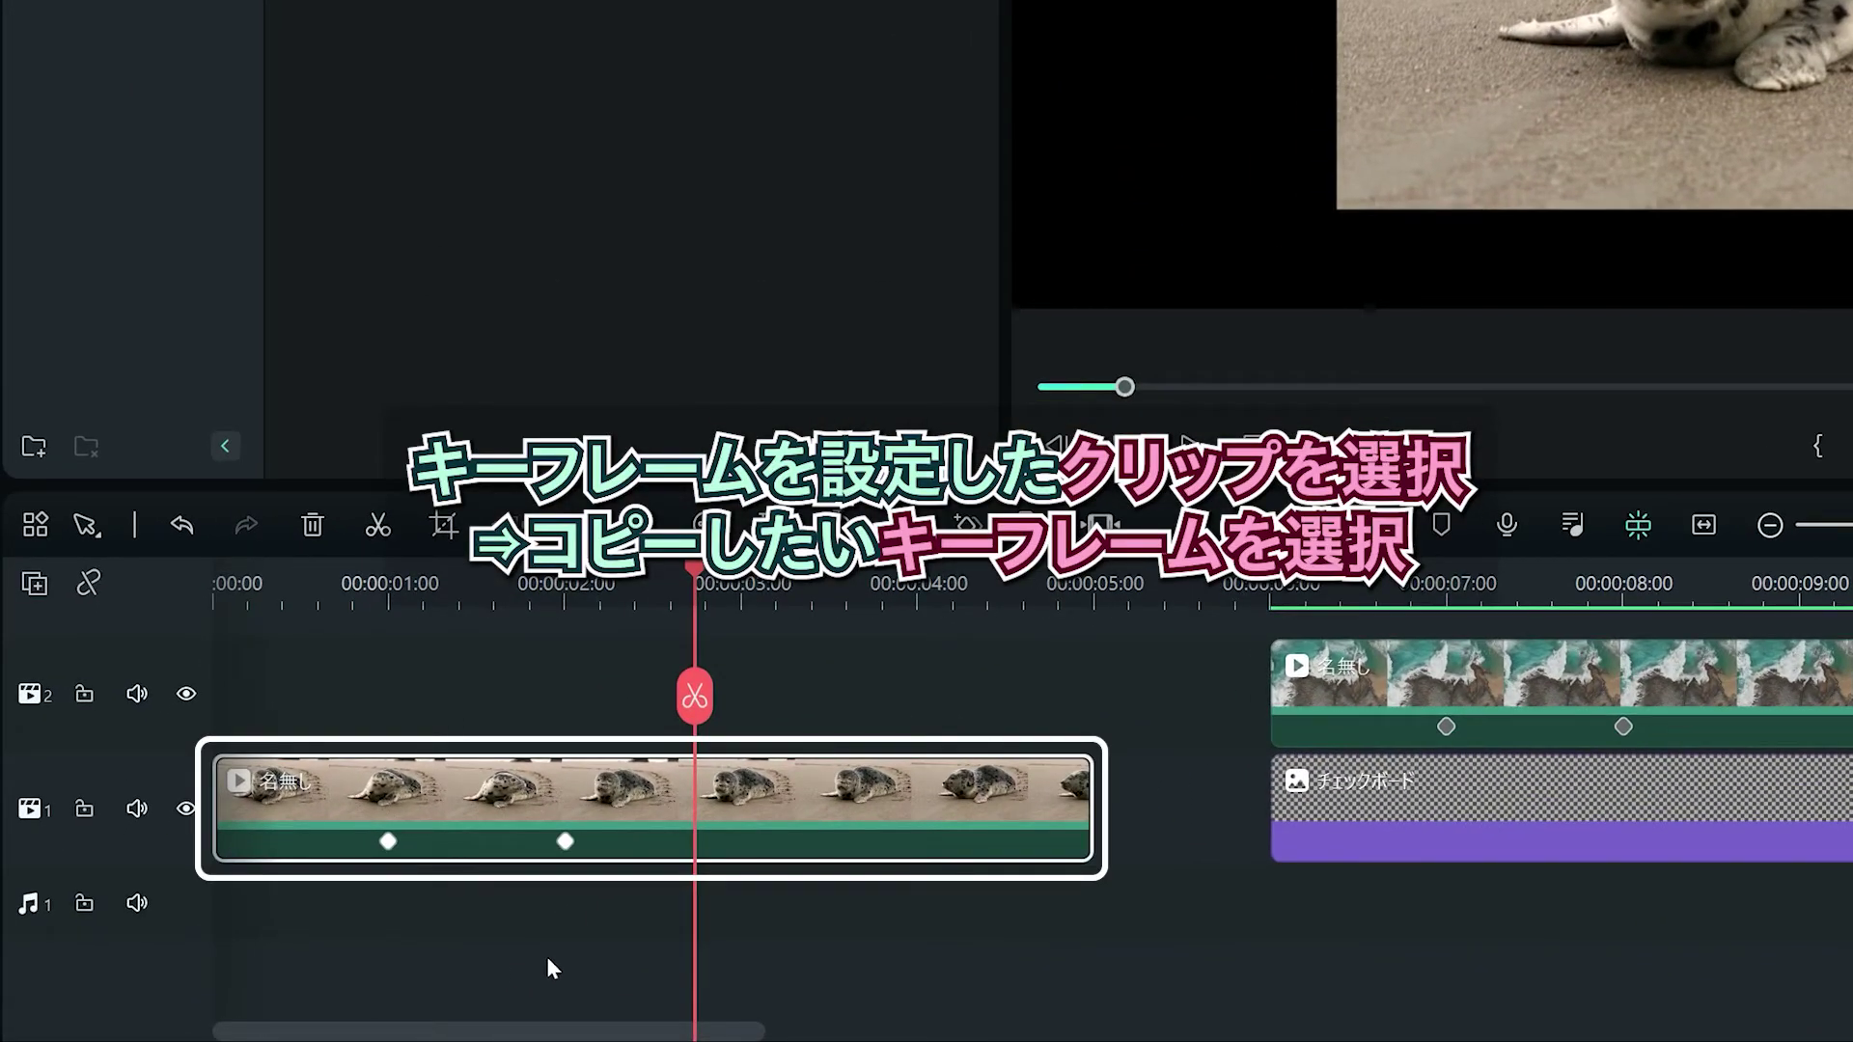
# Copy the seal clip's keyframe at 00:00:01:00 and paste it at 00:00:03:00 in the same clip.
pyautogui.click(387, 842)
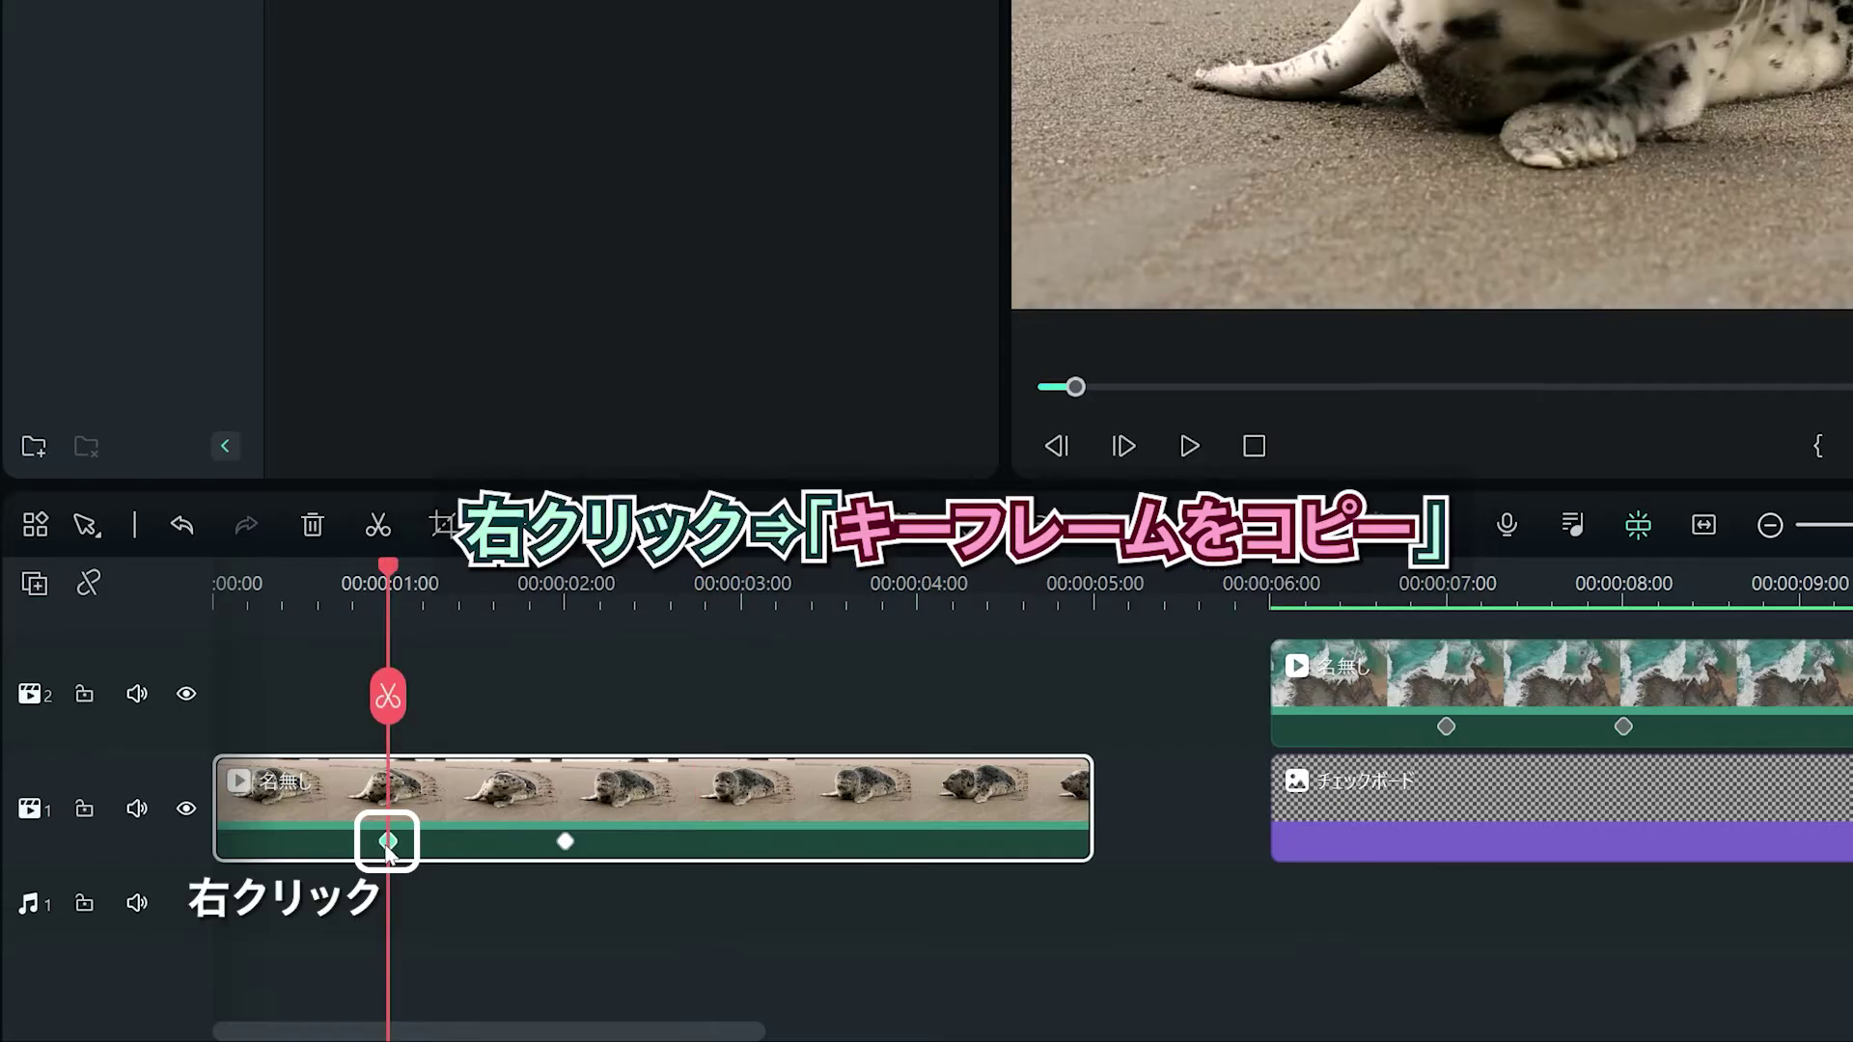
pyautogui.rightClick(387, 845)
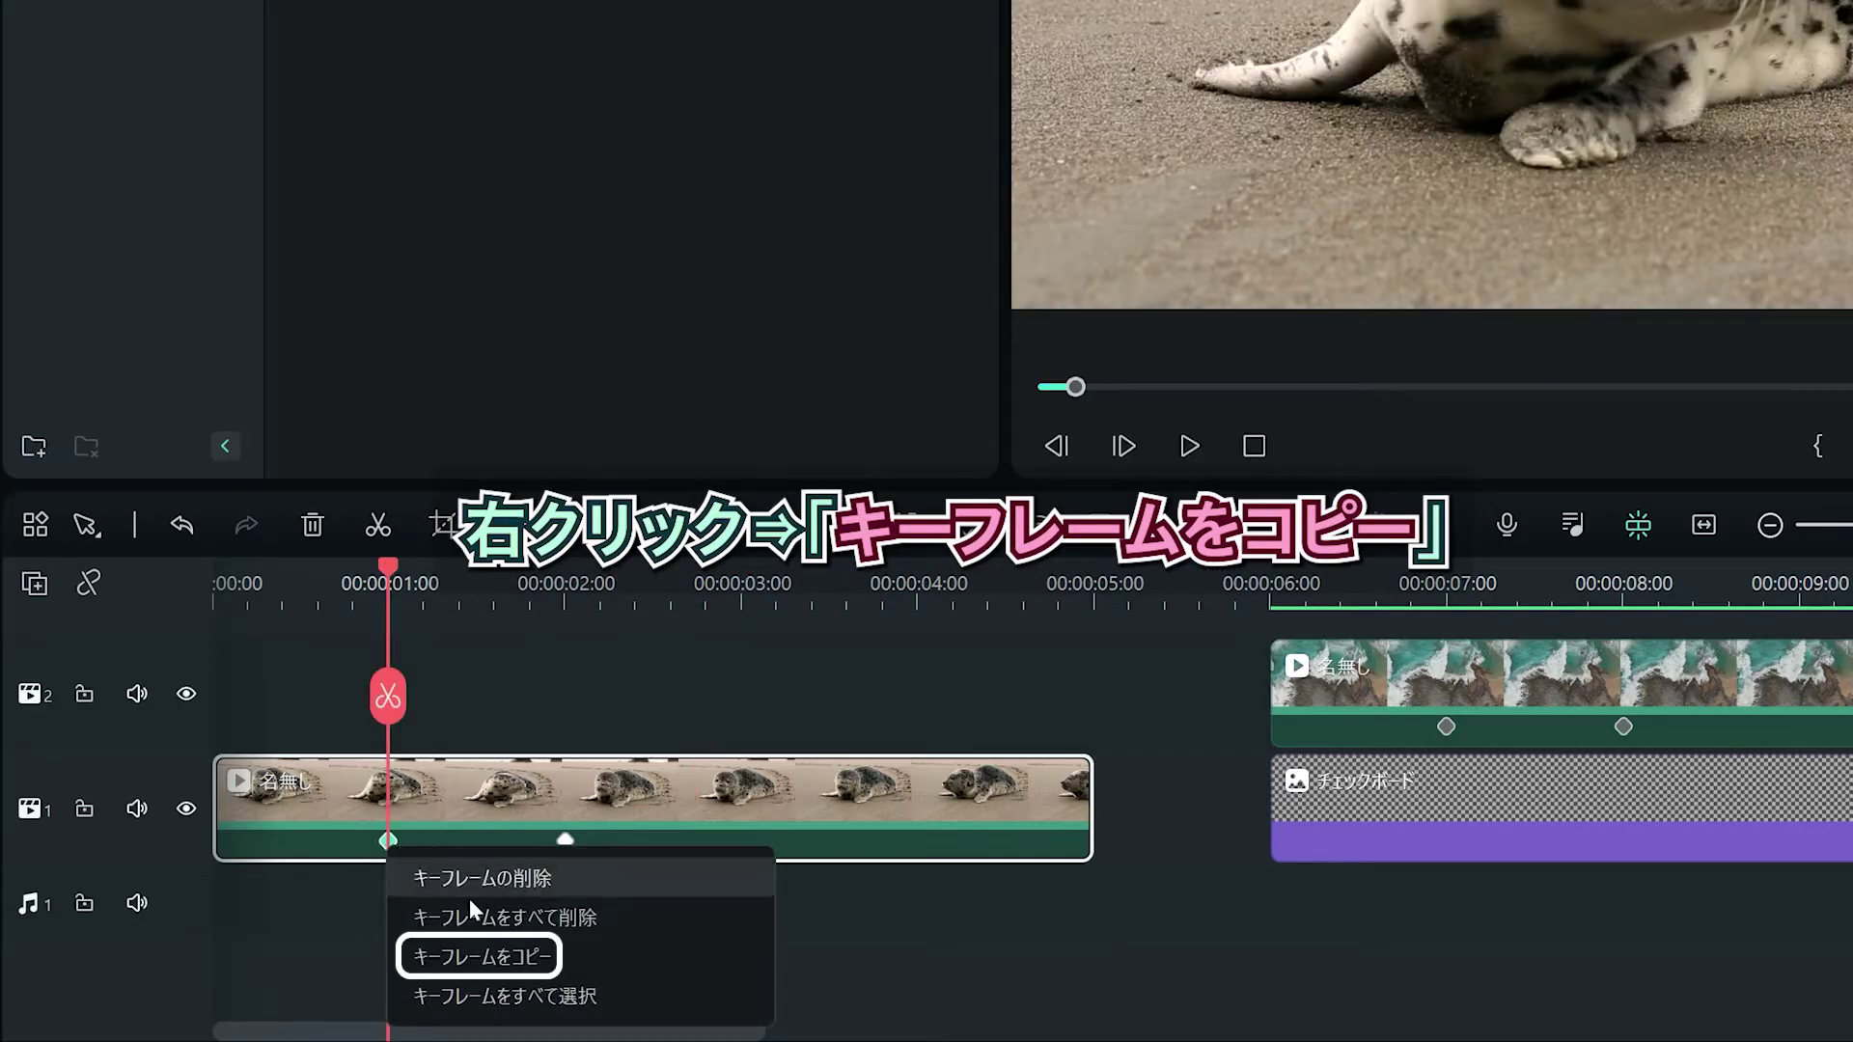
pyautogui.click(501, 960)
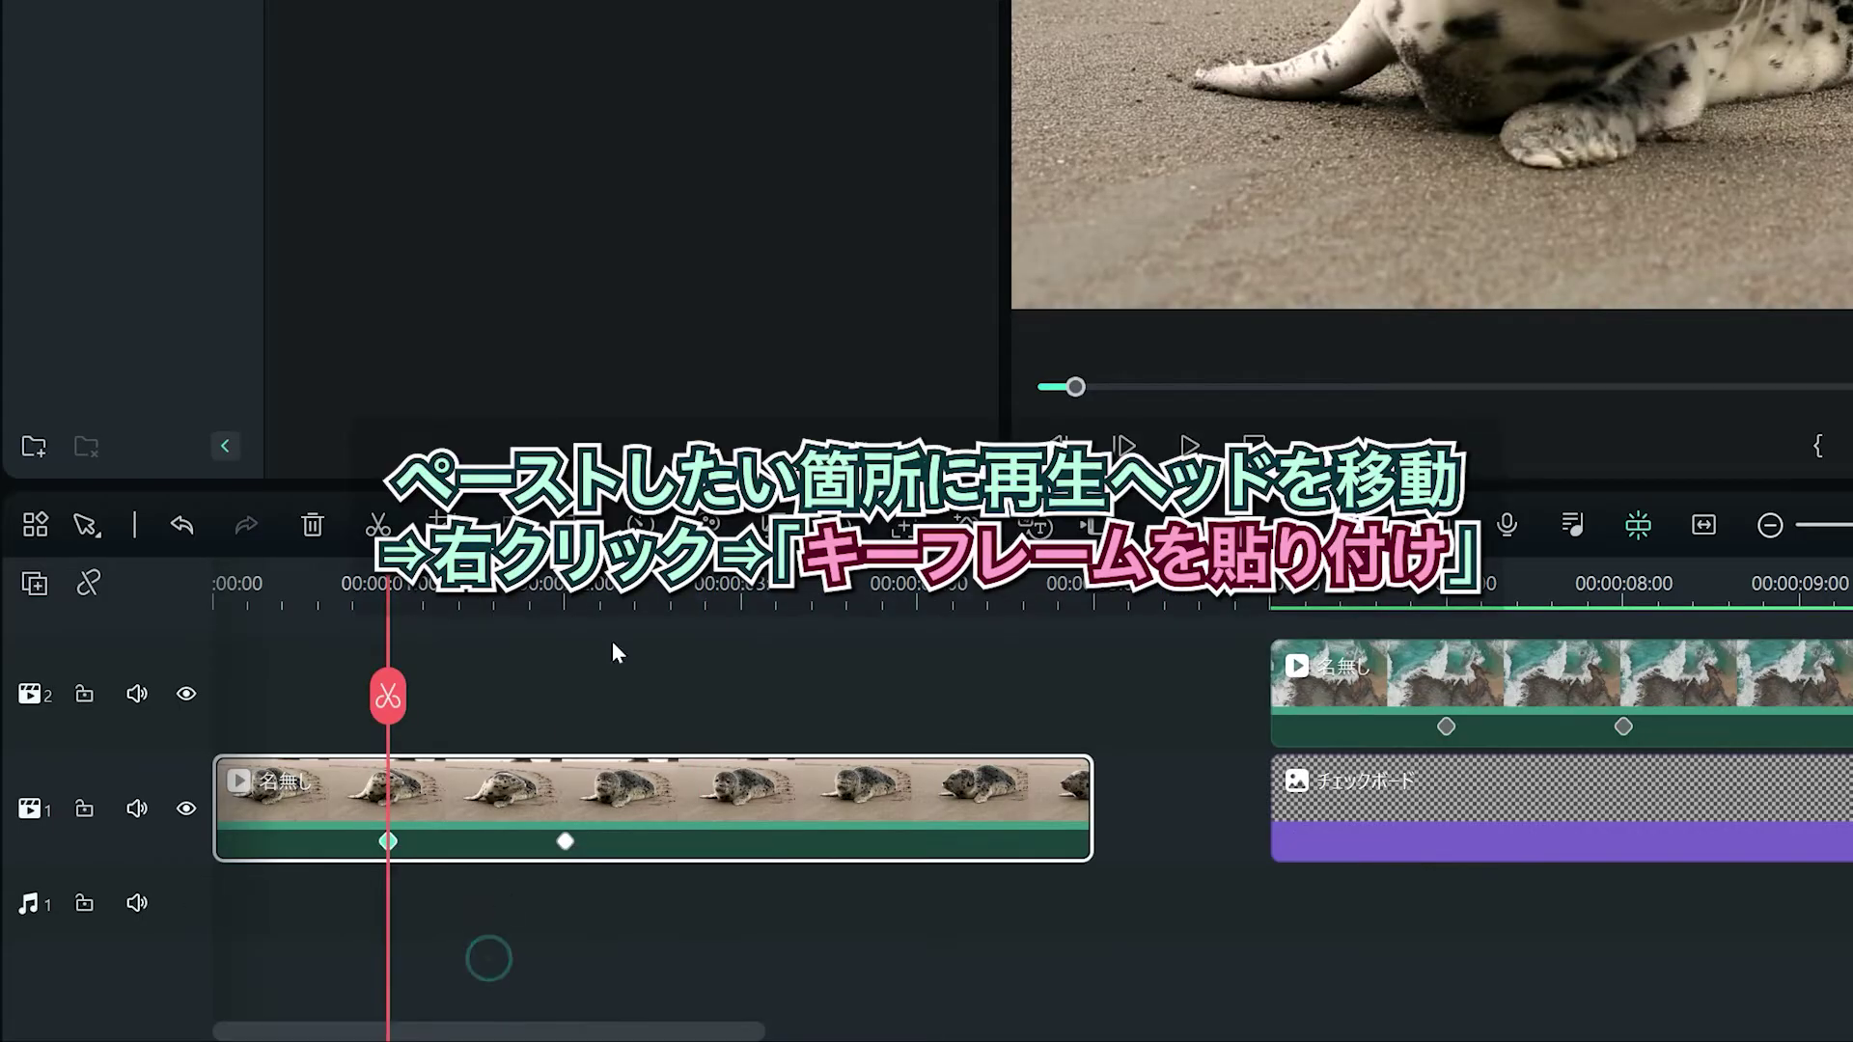
pyautogui.click(740, 589)
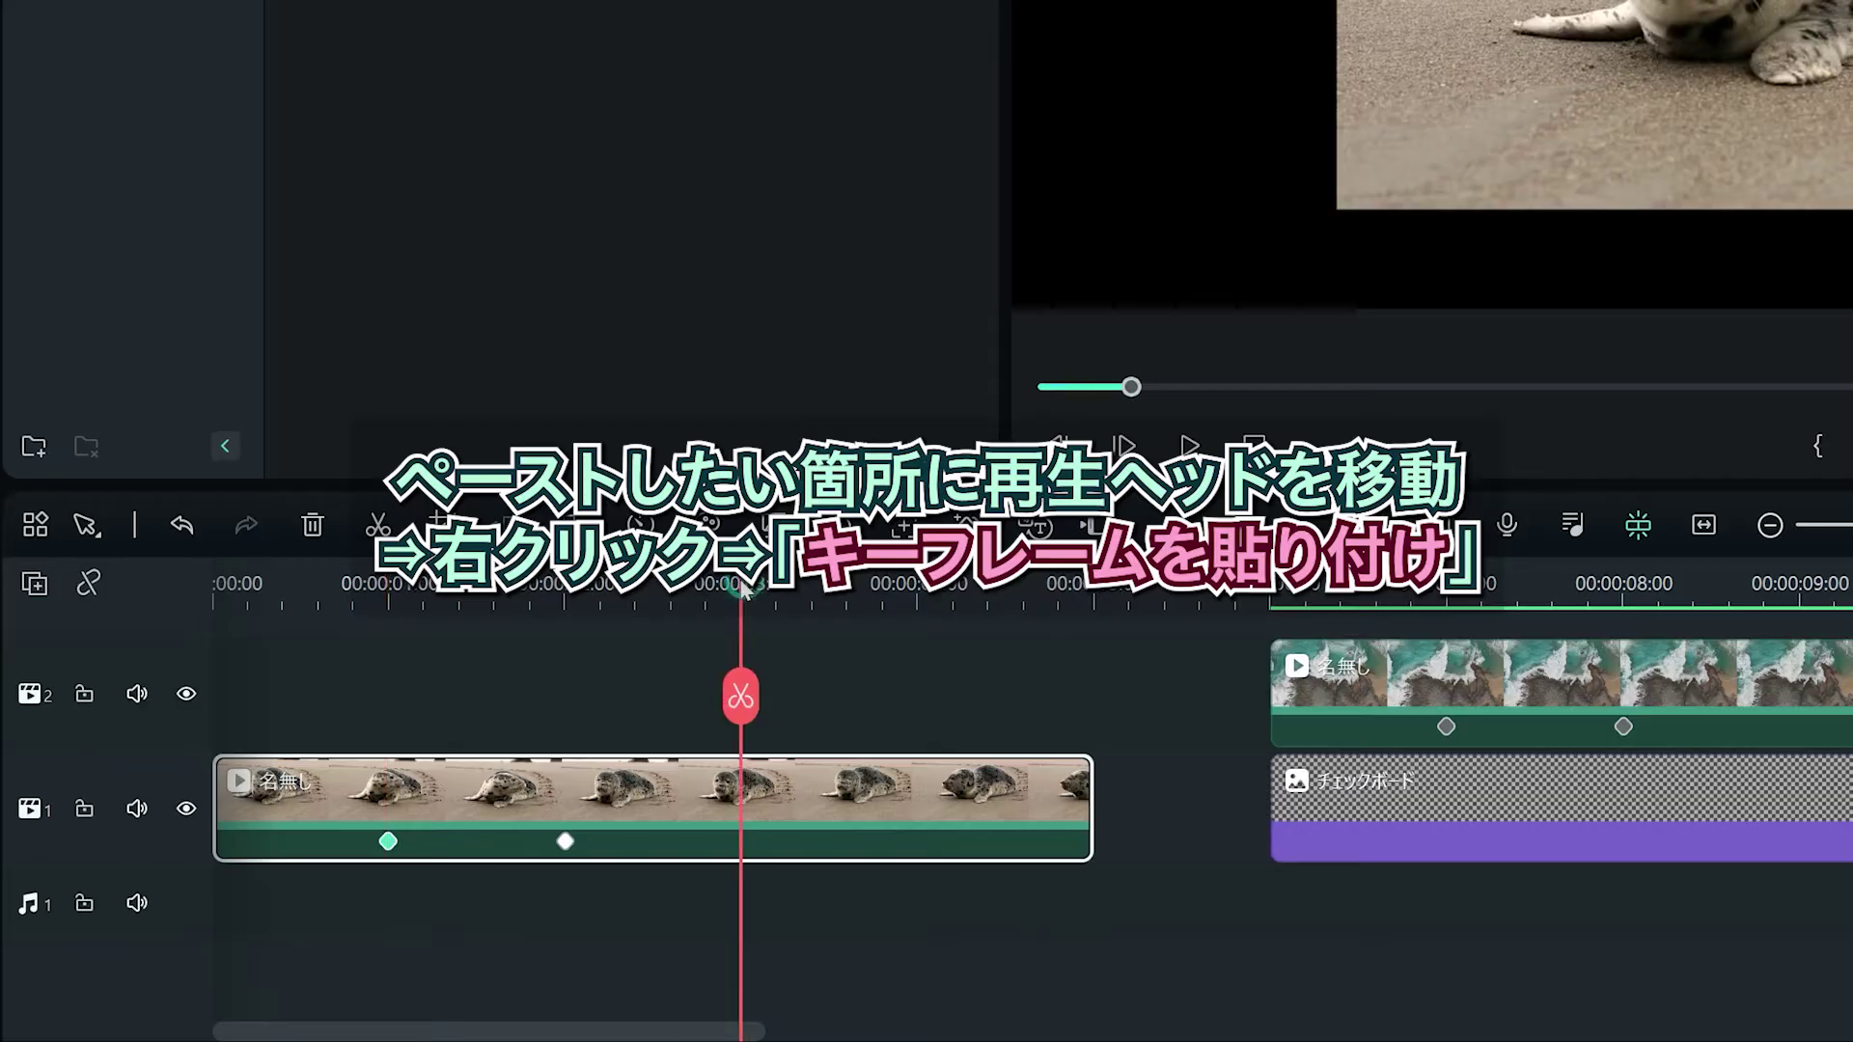
pyautogui.rightClick(743, 850)
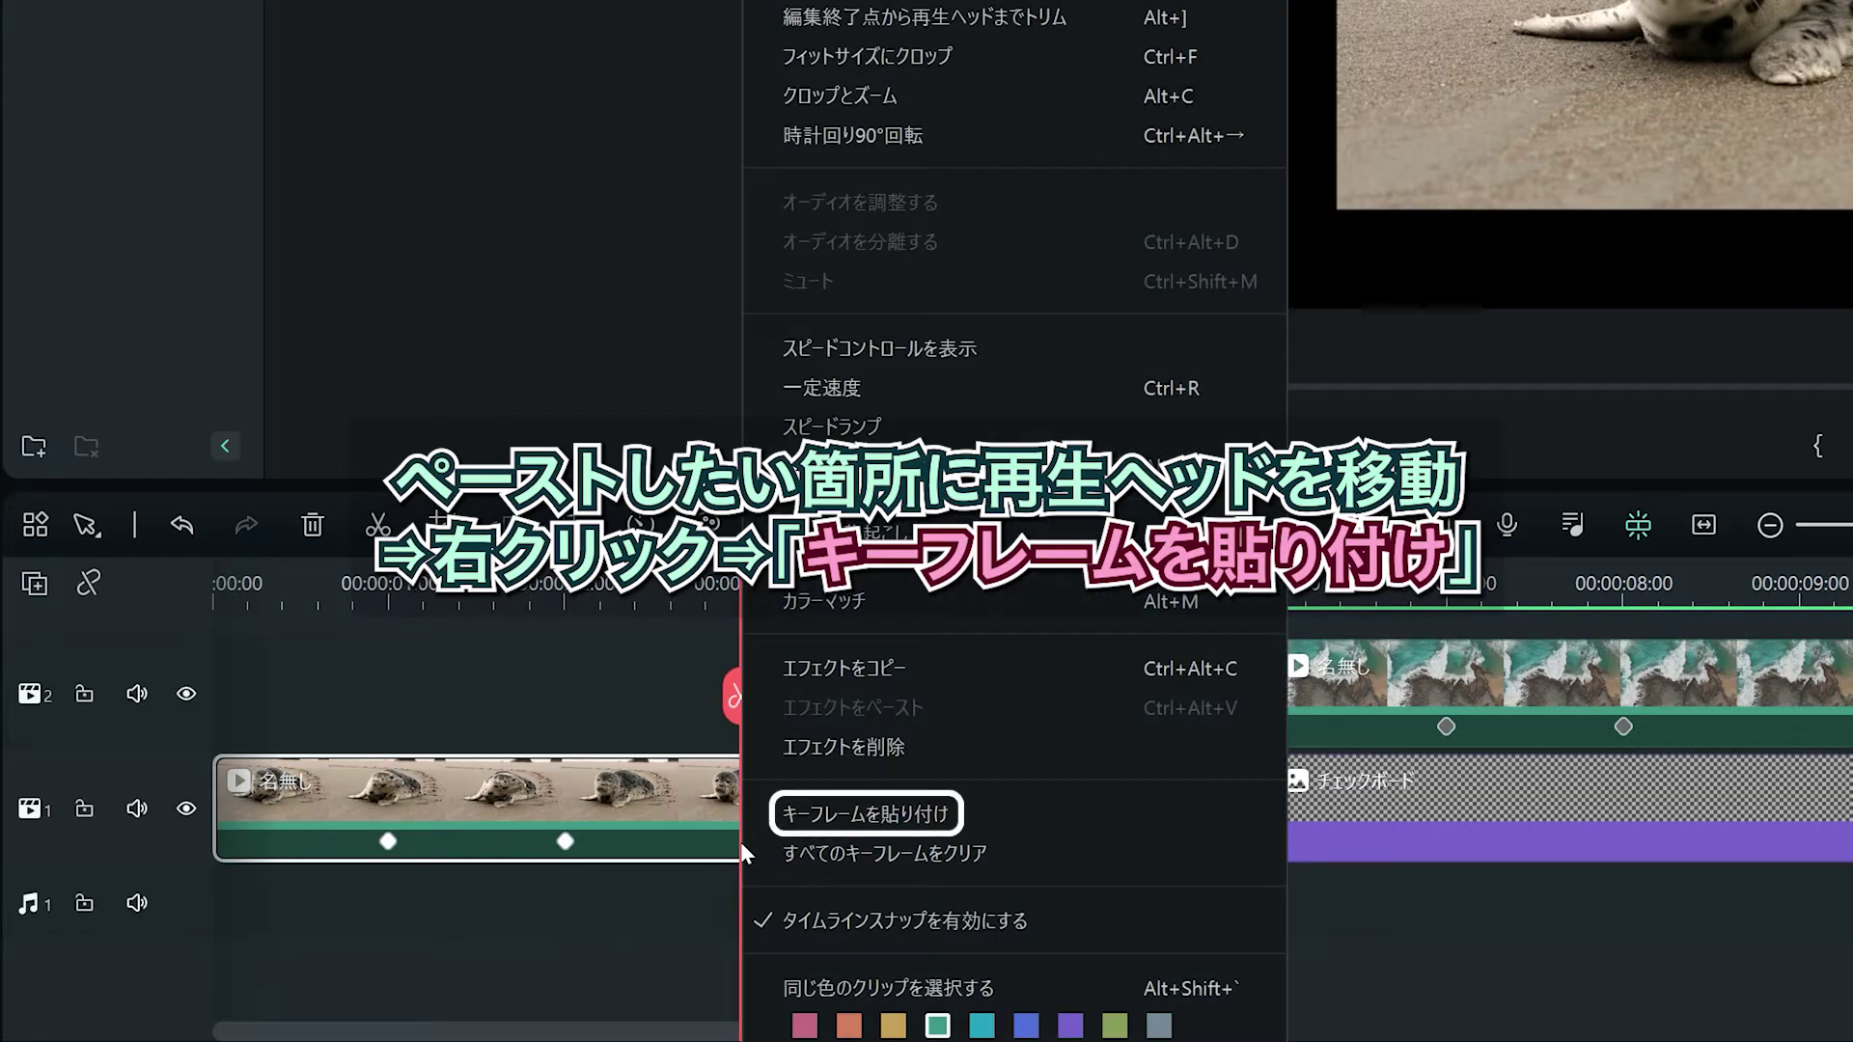
pyautogui.click(816, 818)
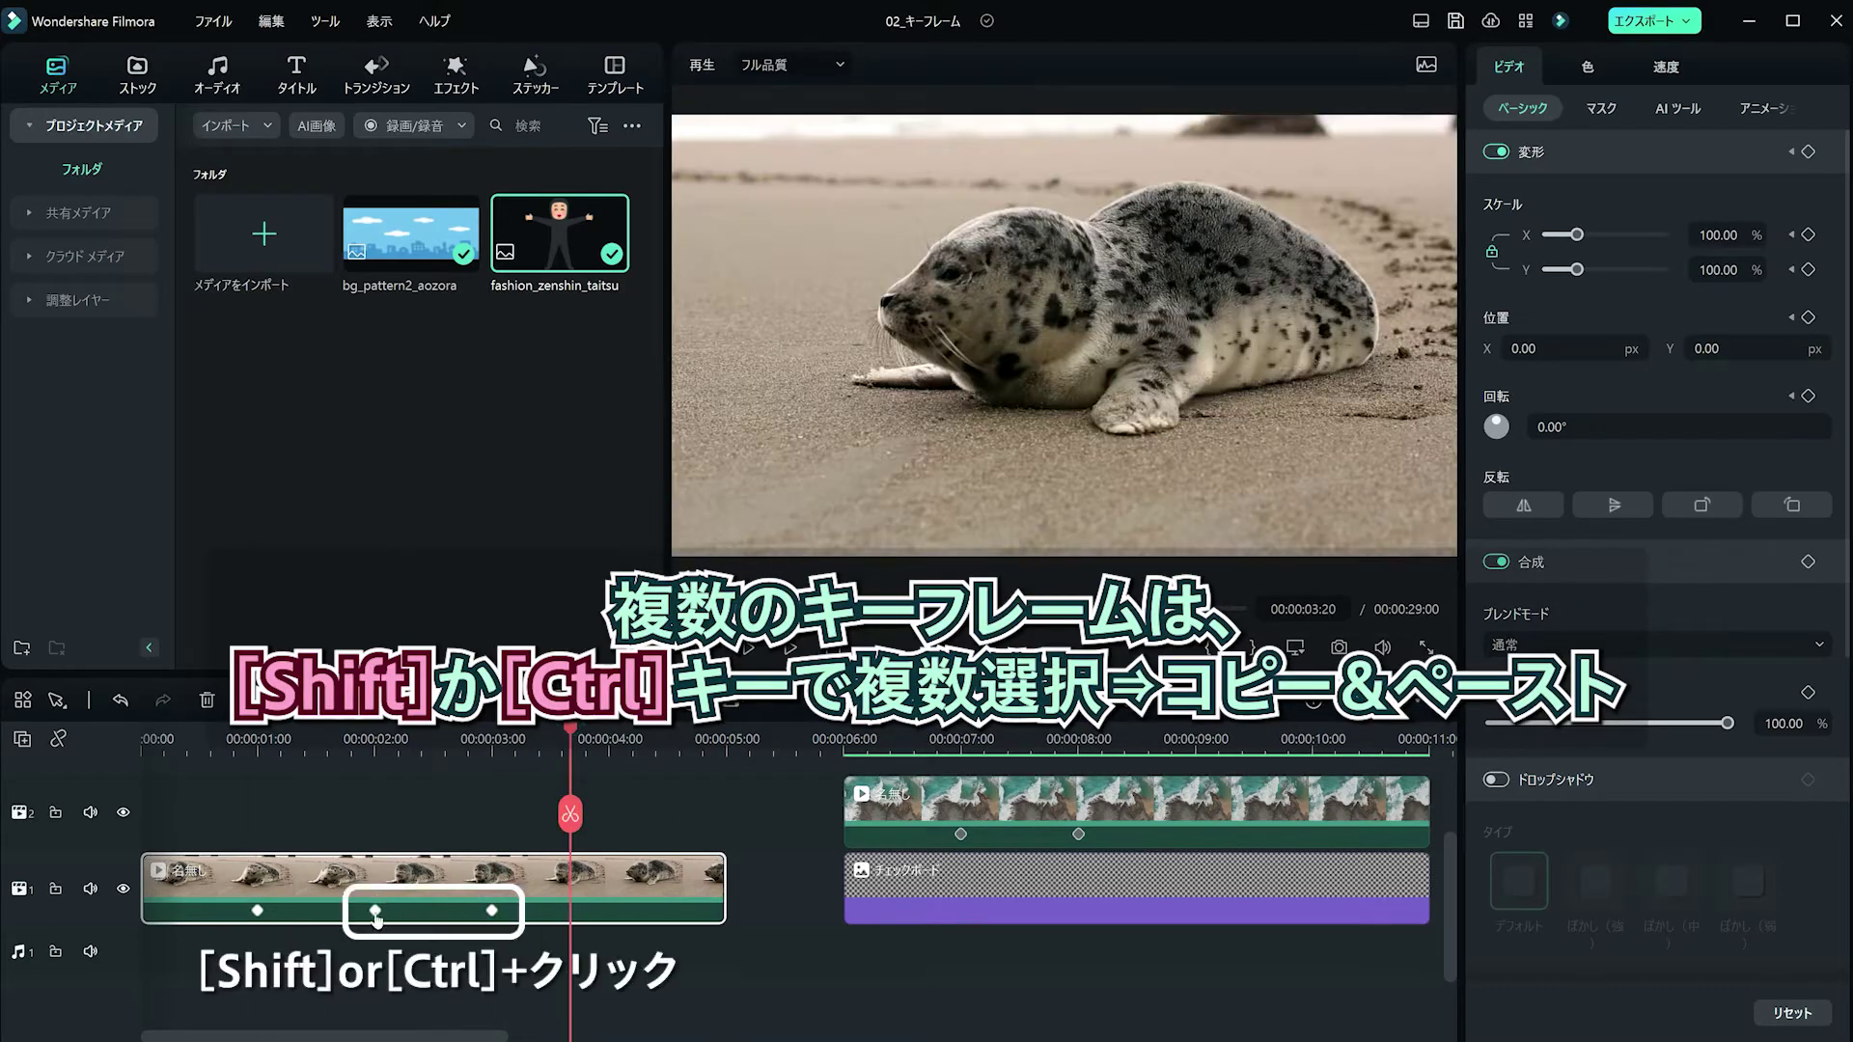
# Copy the seal clip's keyframes at 2 and 3 seconds together and paste them from 00:00:03:18.
pyautogui.click(375, 910)
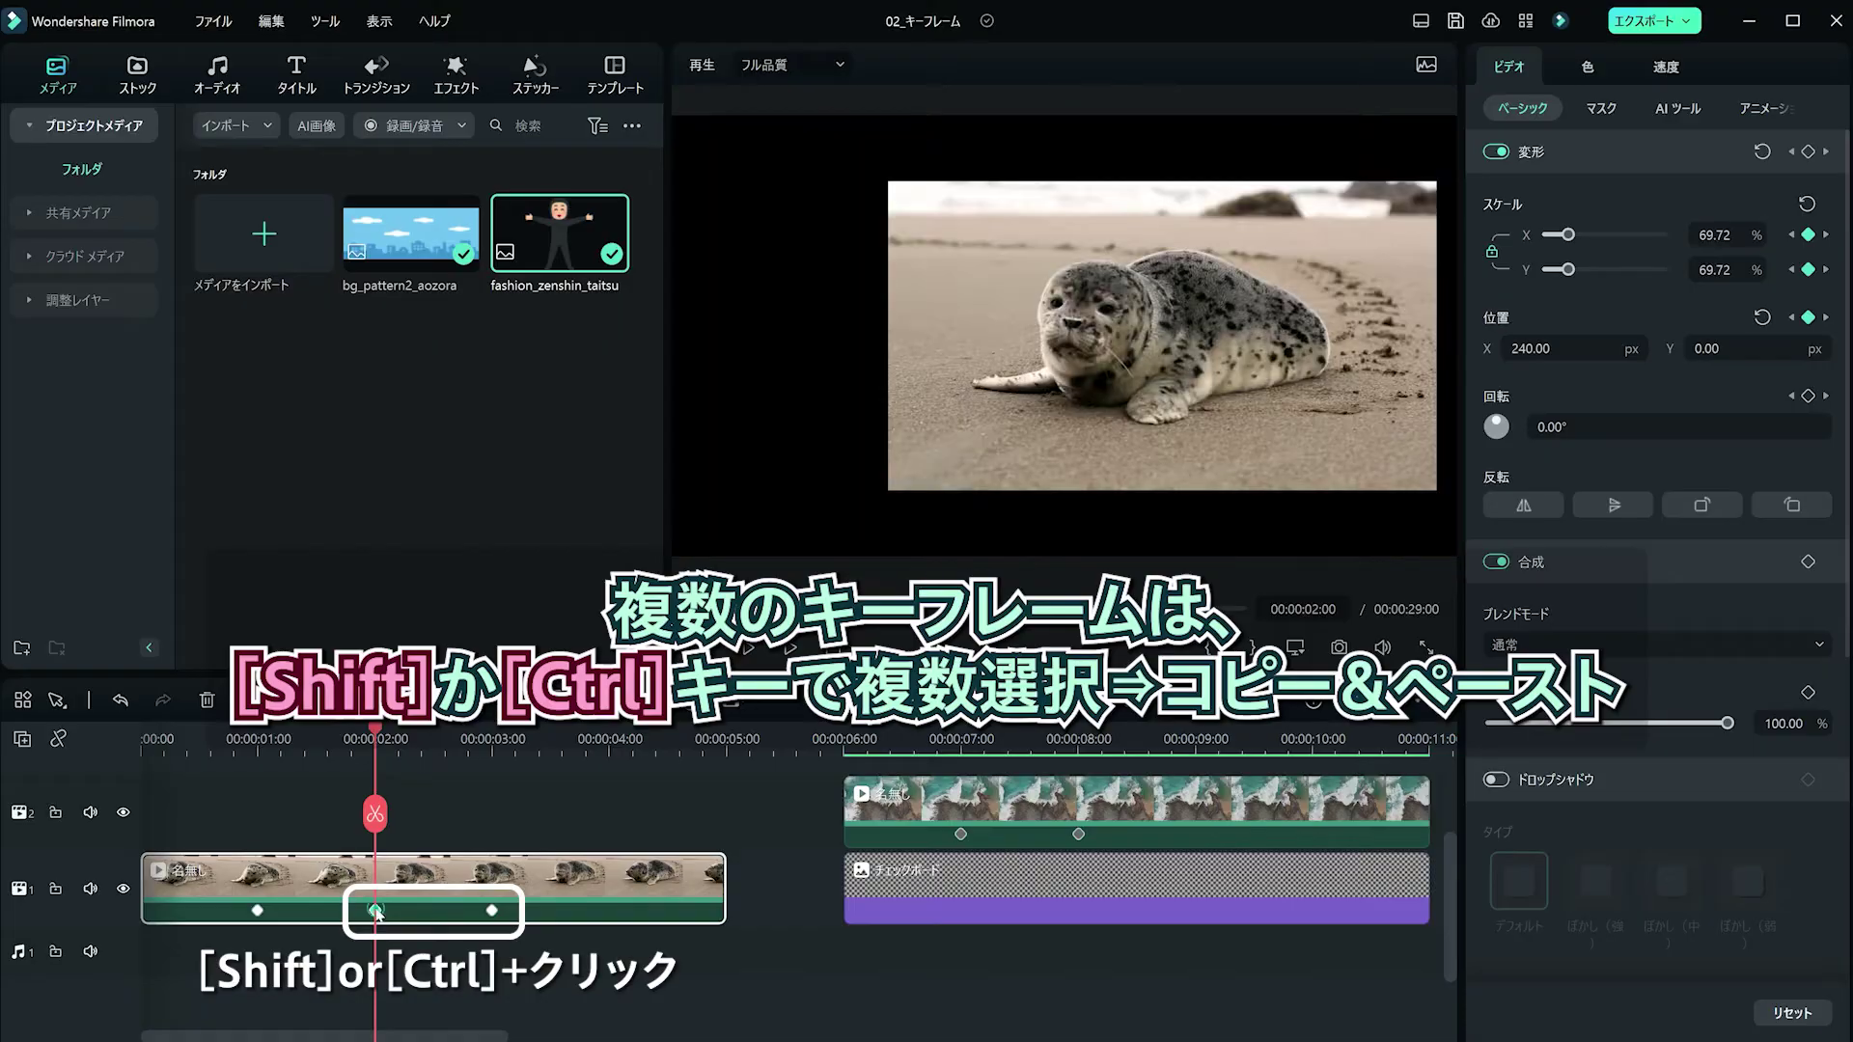
pyautogui.rightClick(494, 915)
pyautogui.click(577, 988)
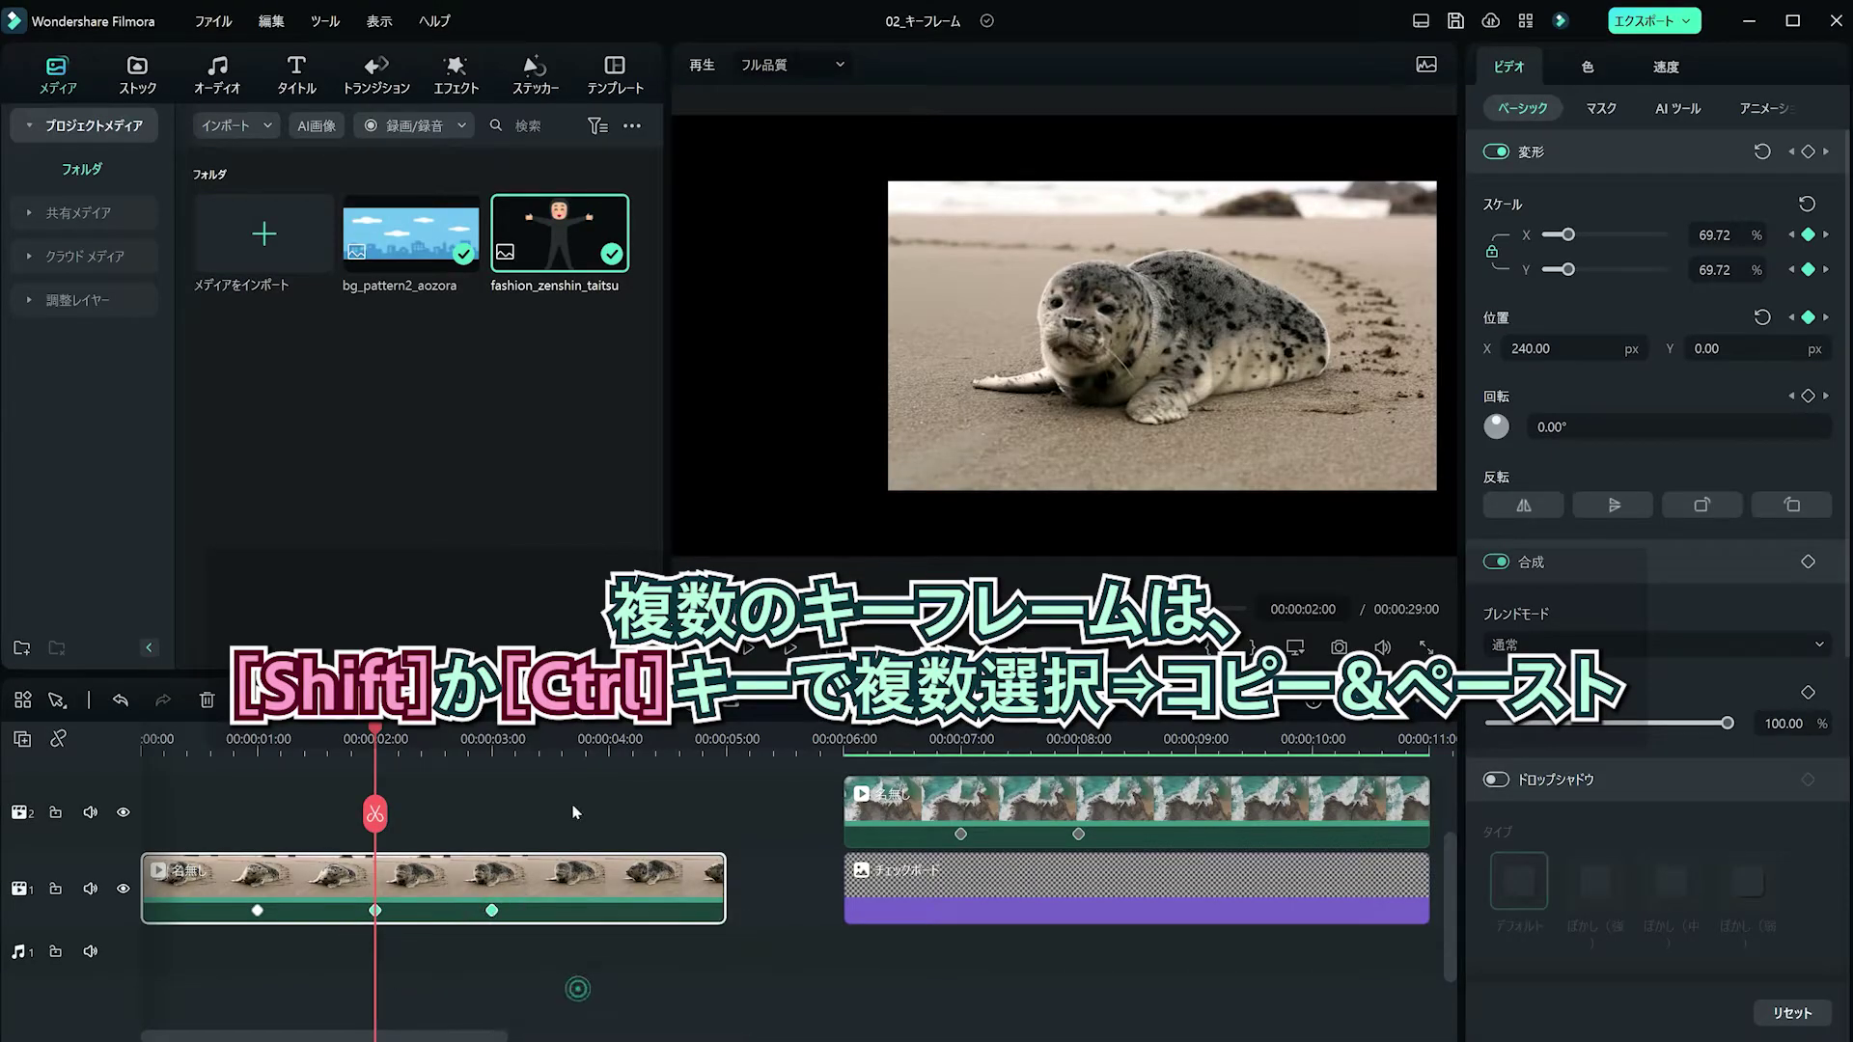
pyautogui.click(561, 752)
pyautogui.rightClick(571, 892)
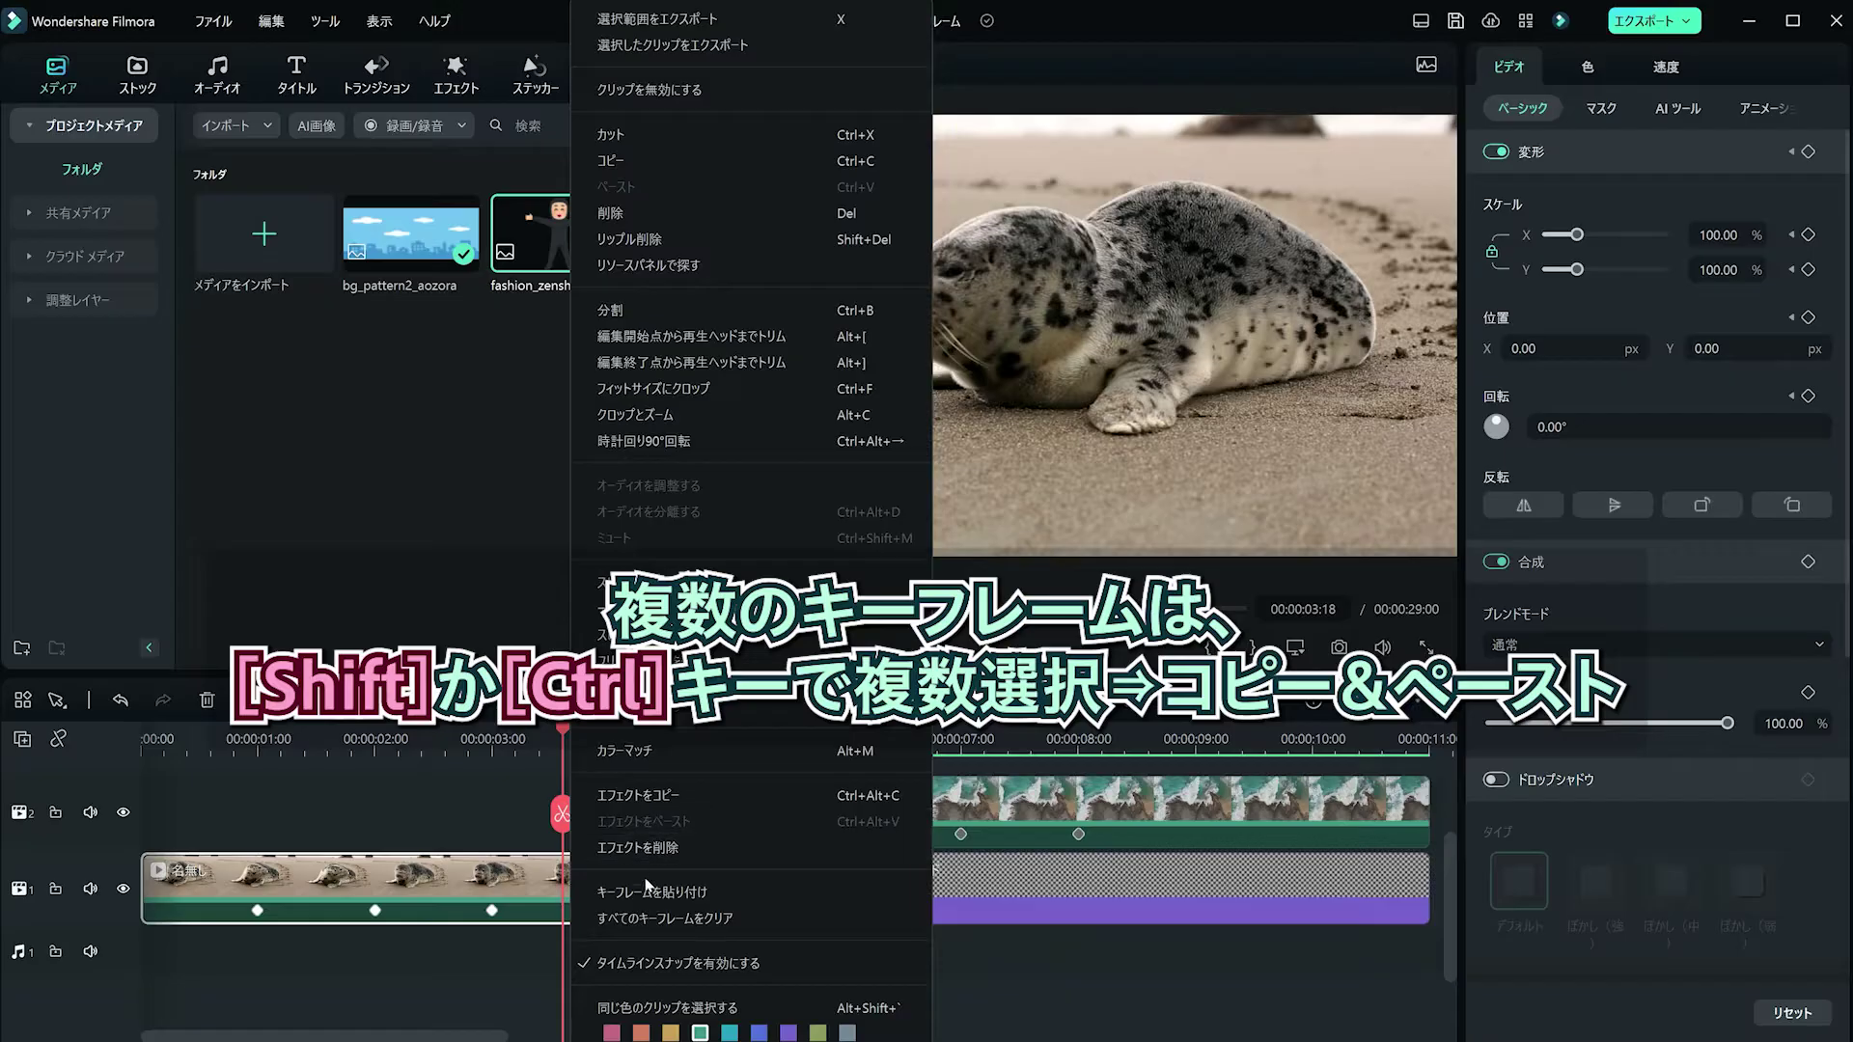
pyautogui.click(617, 892)
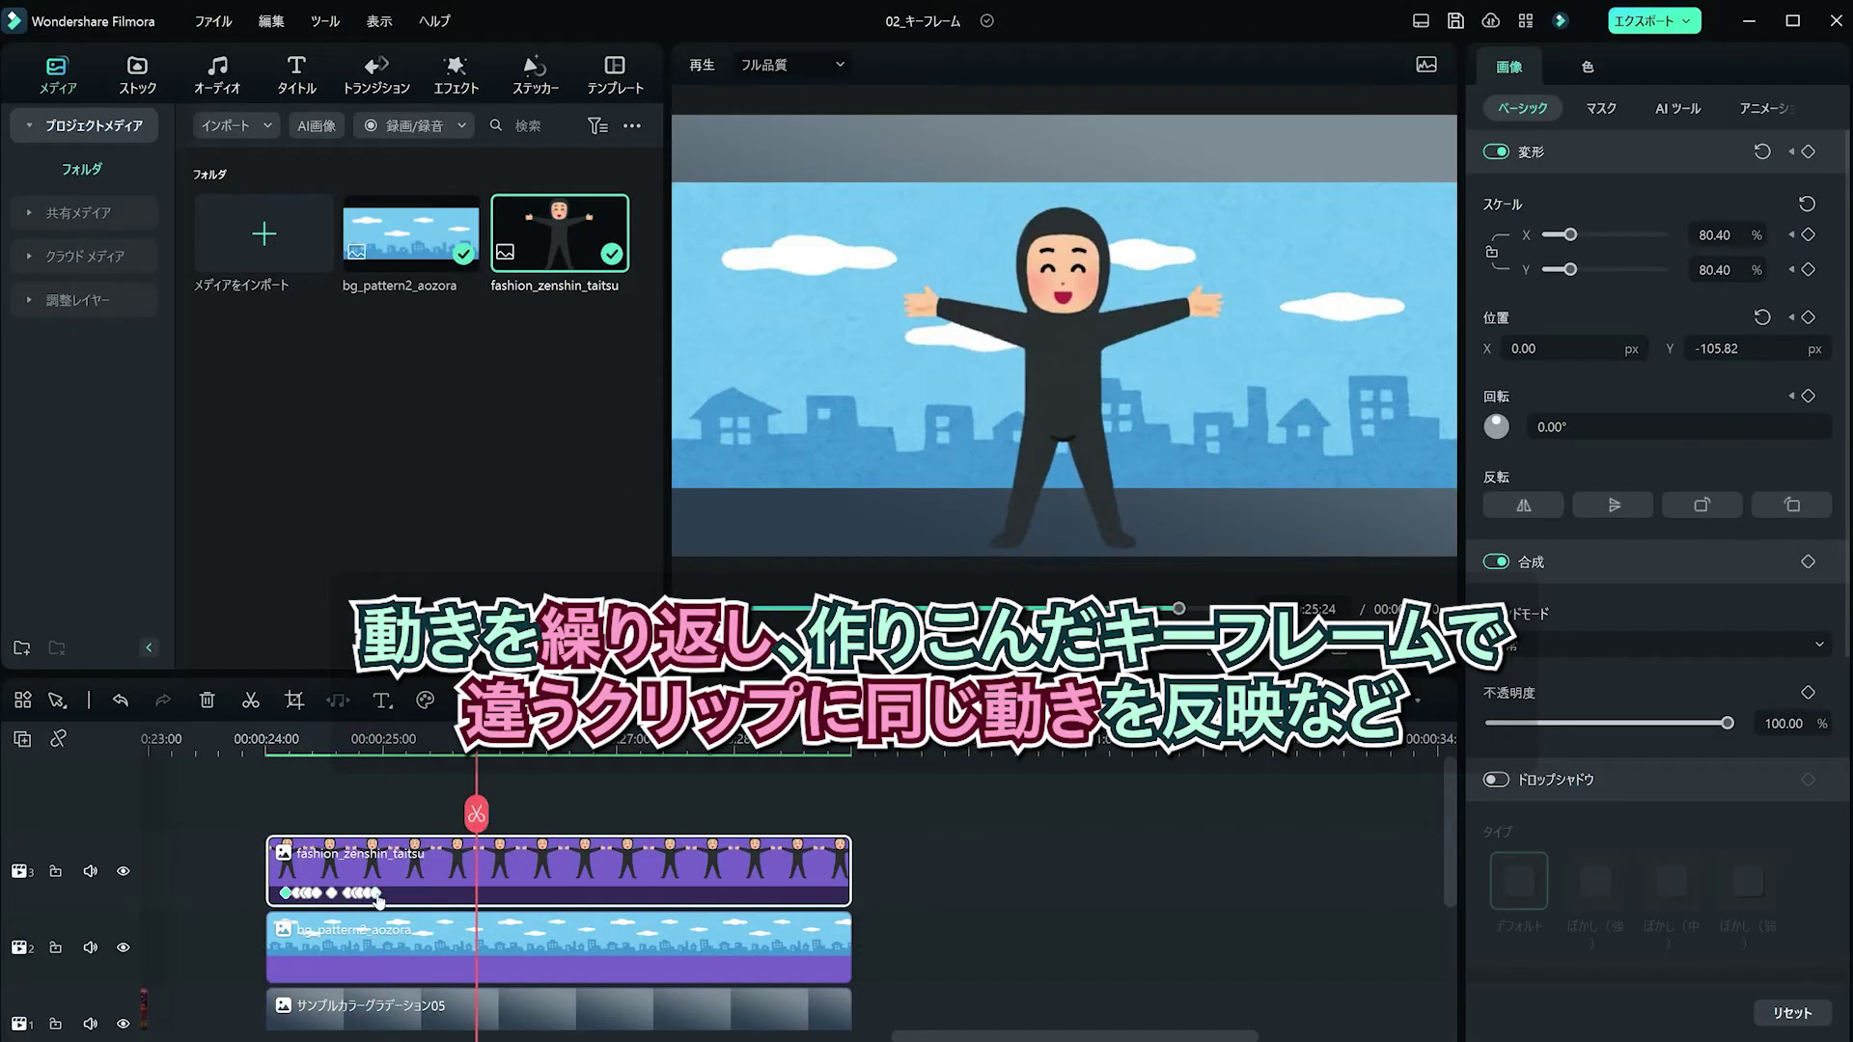
# Select and copy all keyframes of the fashion_zenshin_taitsu clip and paste them further along the same clip.
pyautogui.rightClick(378, 897)
pyautogui.click(448, 969)
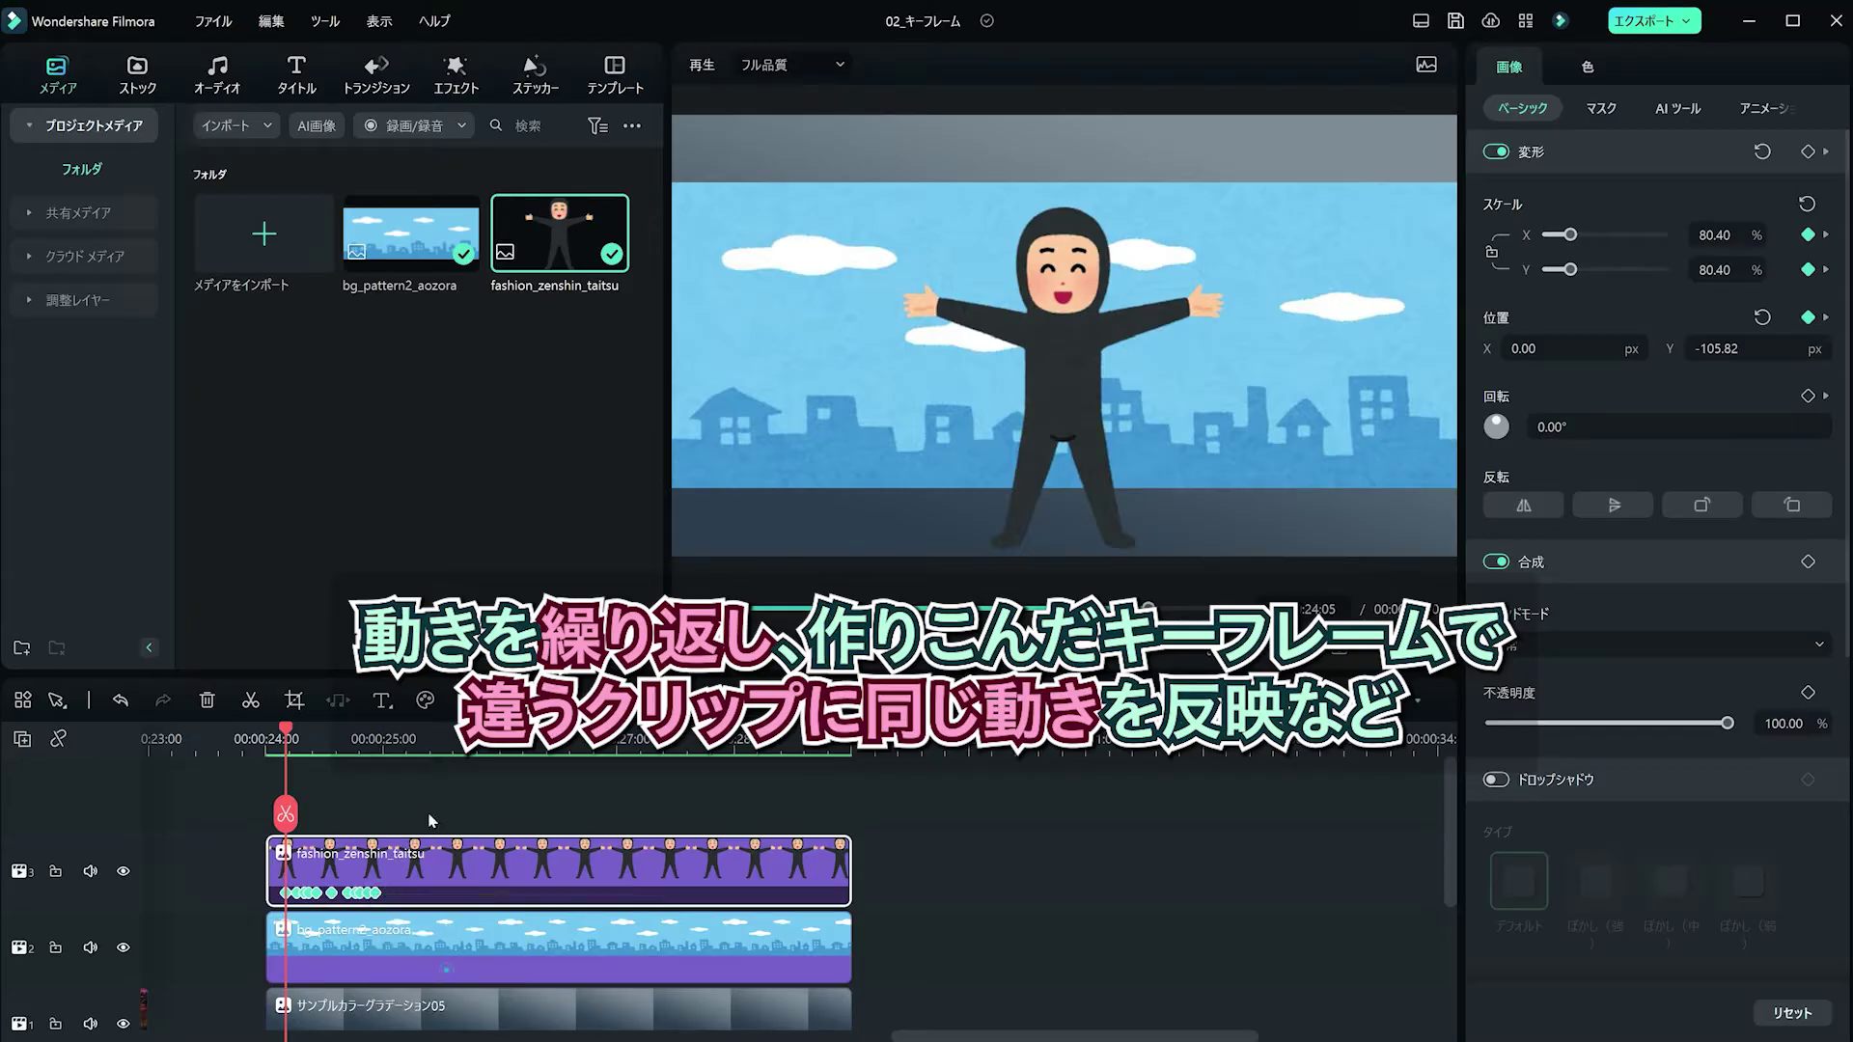
pyautogui.rightClick(435, 900)
pyautogui.click(511, 731)
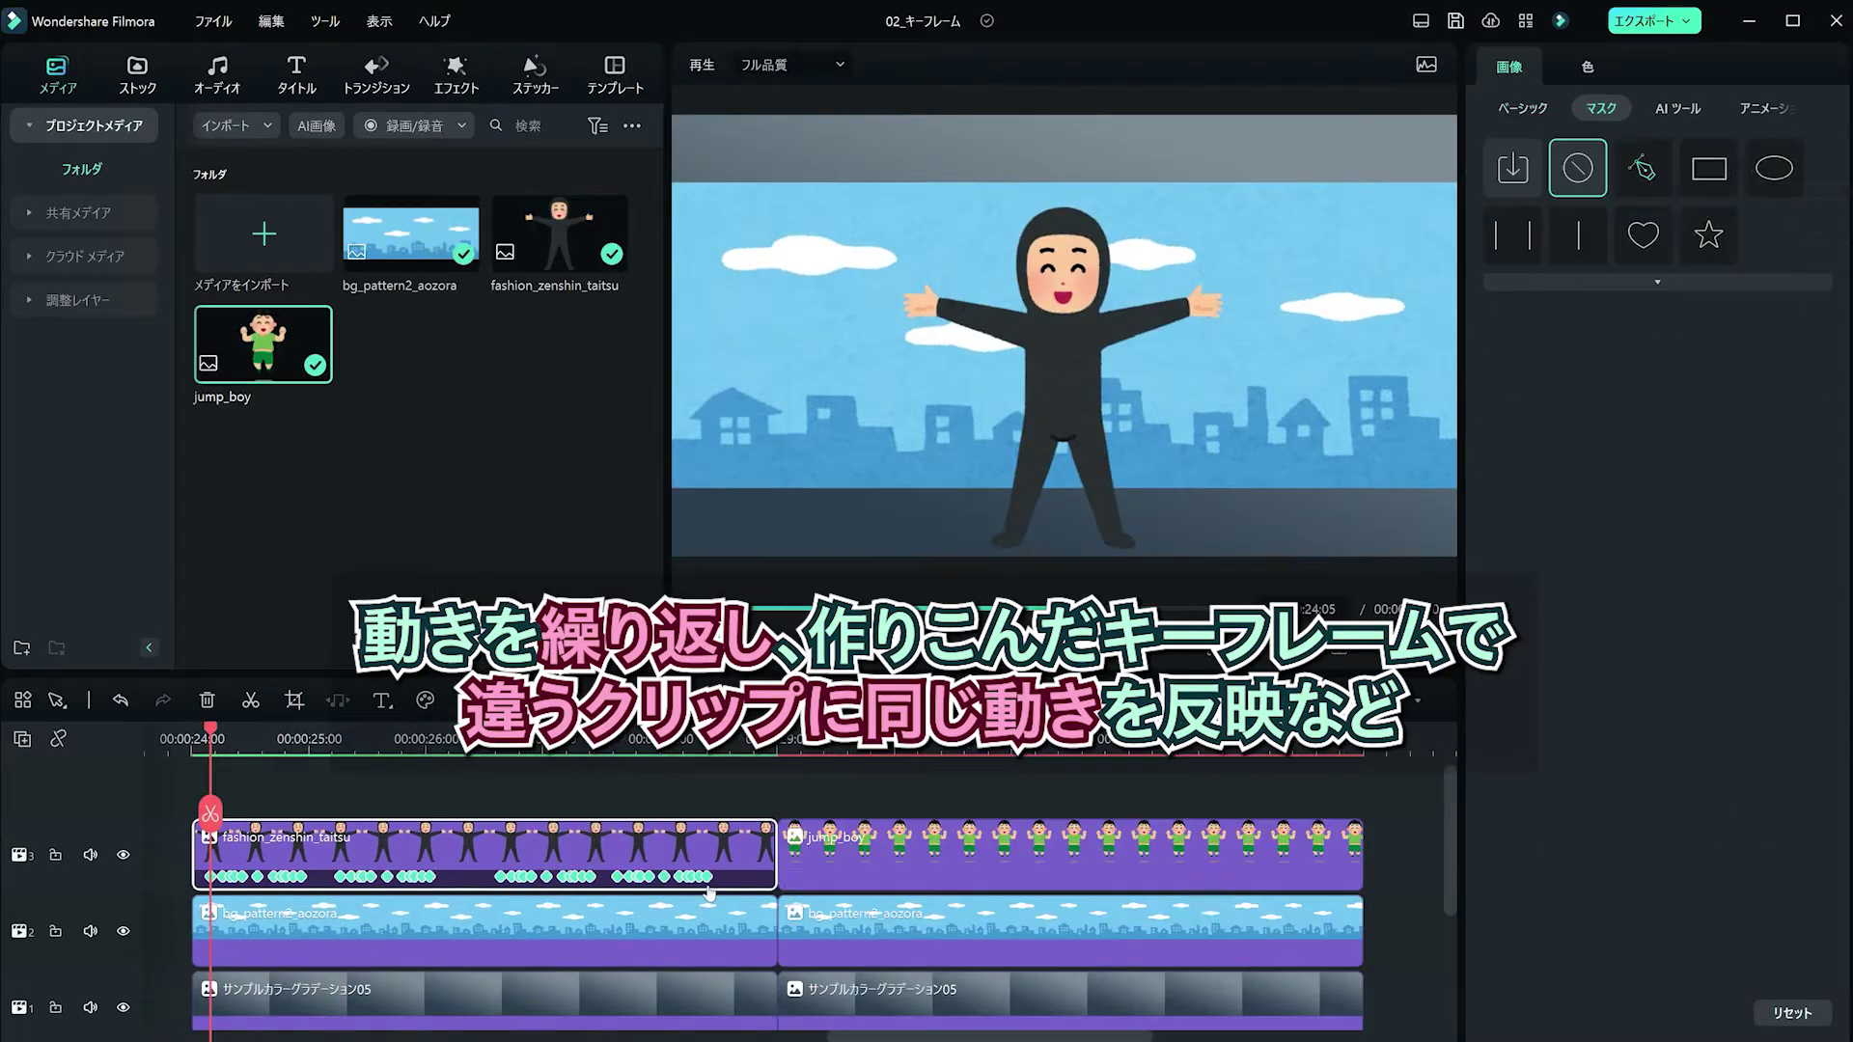
# Copy the complete keyframe set of the fashion_zenshin_taitsu clip and paste it onto the jump_boy clip.
pyautogui.rightClick(707, 879)
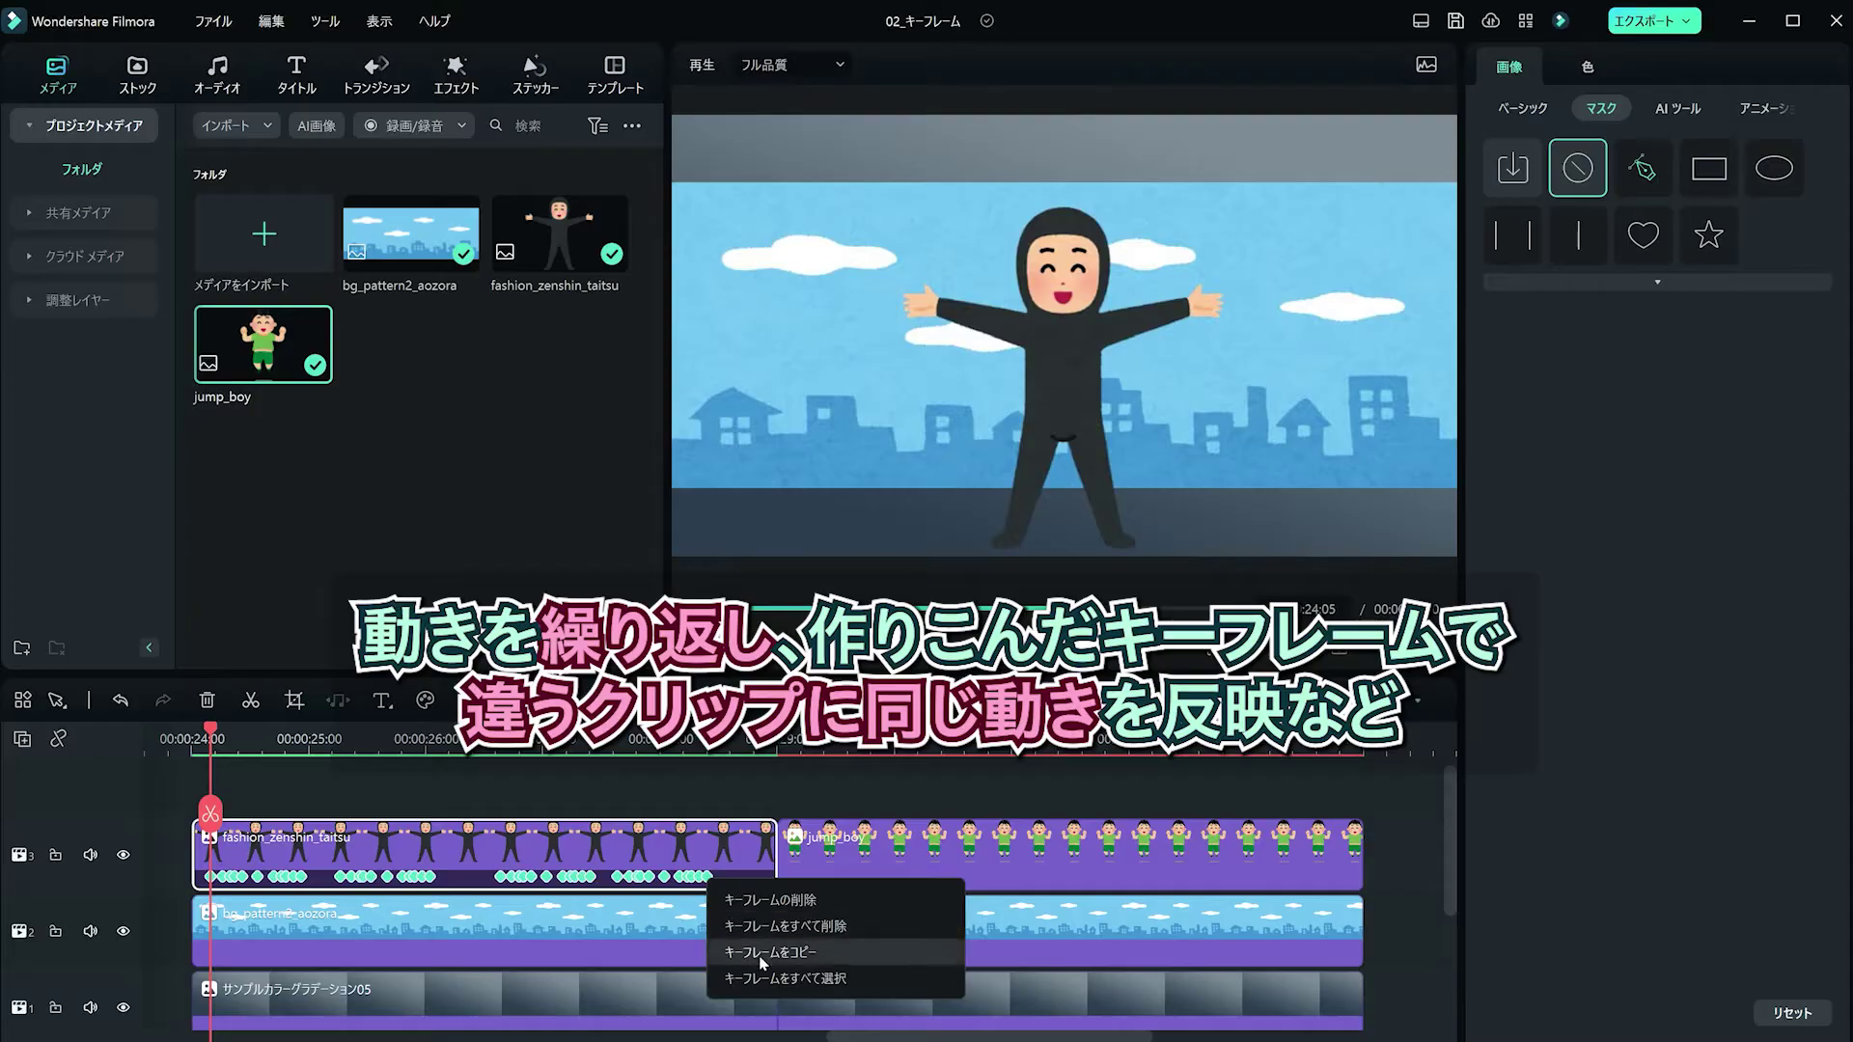
pyautogui.click(766, 952)
pyautogui.click(831, 880)
pyautogui.rightClick(831, 880)
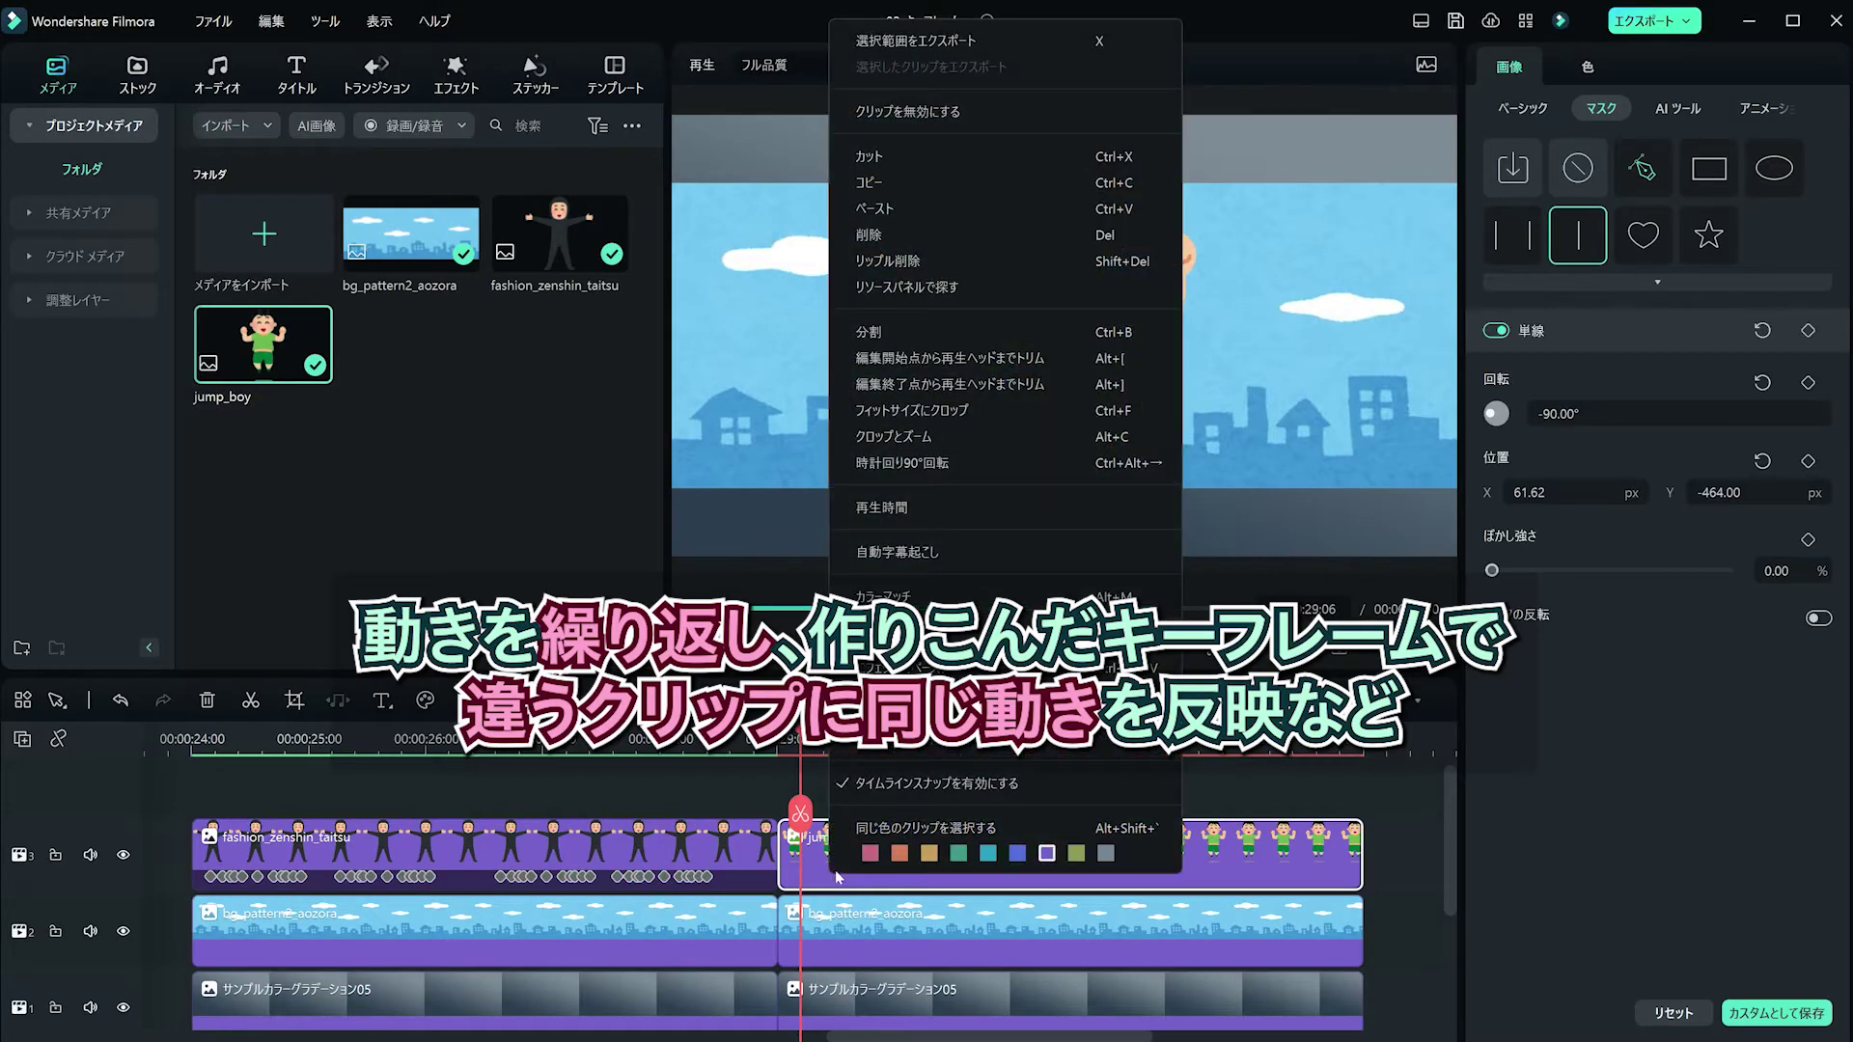
pyautogui.press('Escape')
pyautogui.hotkey('ctrl', 'v')
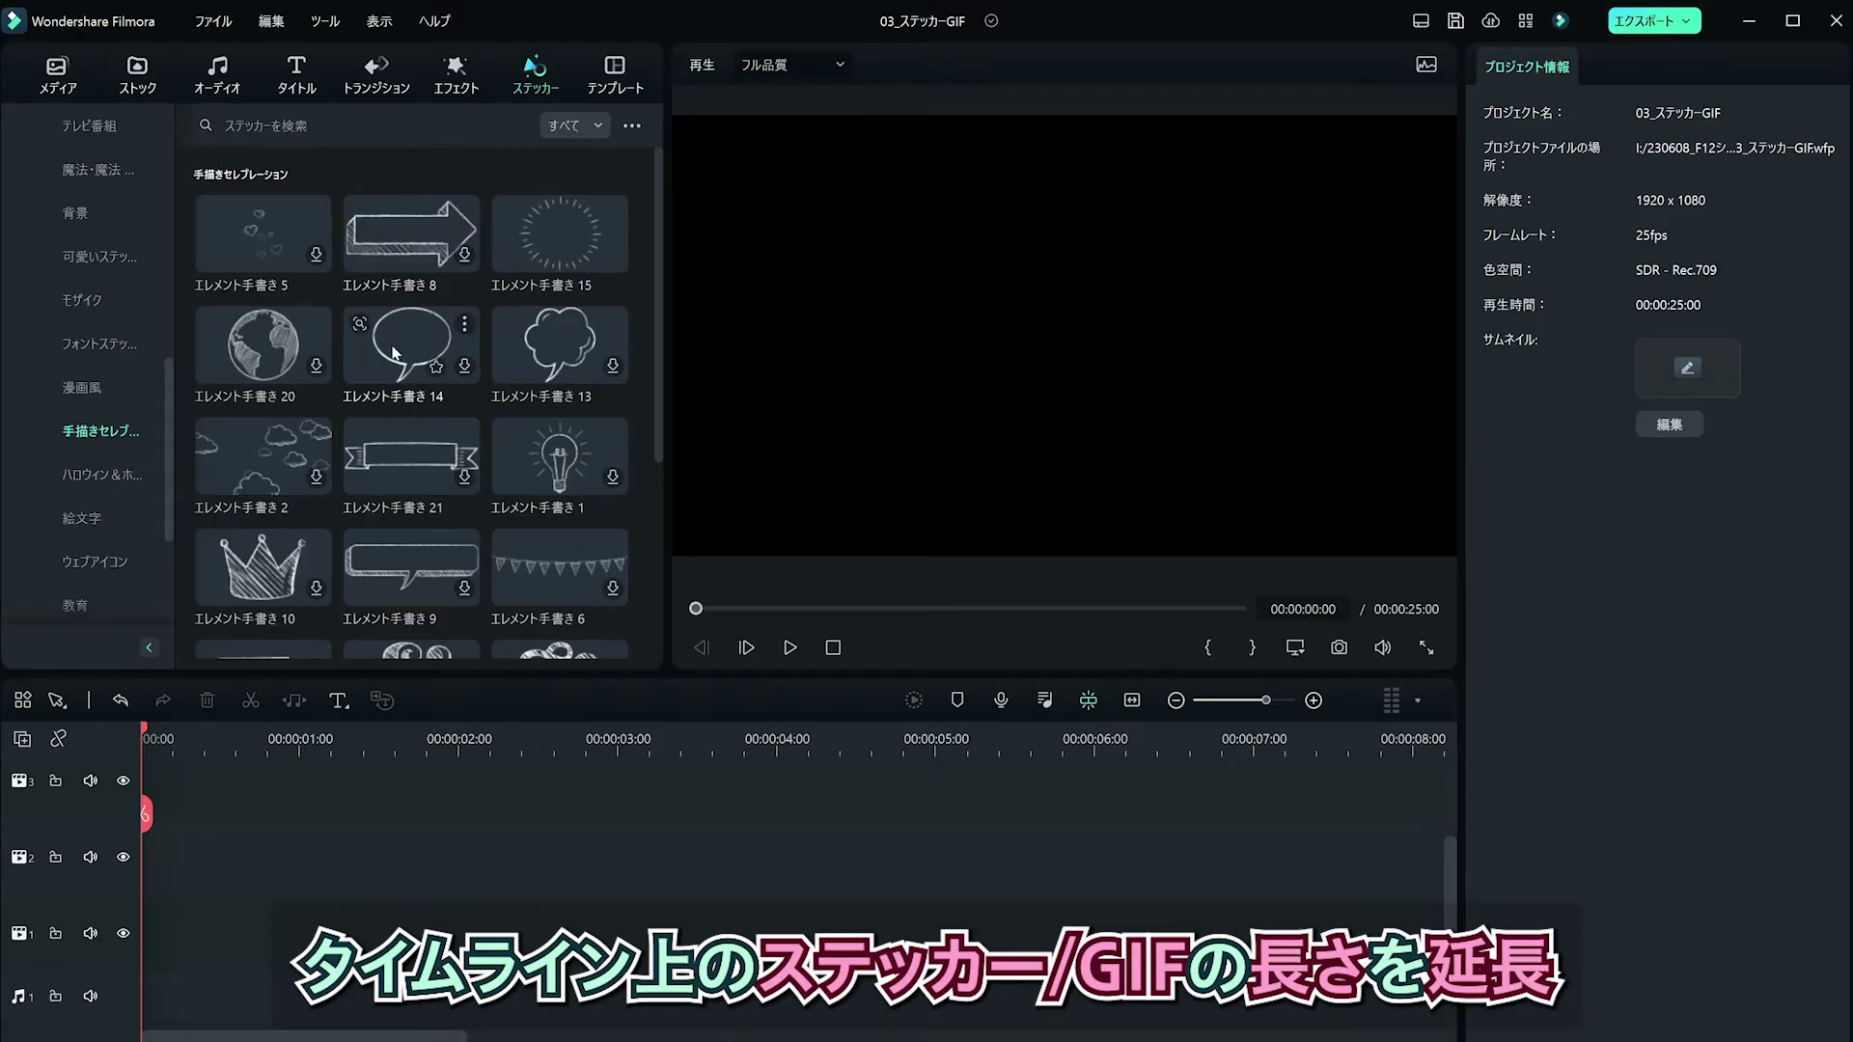
# Stretch the エレメント手書き 15 sticker to about 9.4 seconds, and add GIF_変身2 above it, stretched to about 11.5 seconds.
pyautogui.moveTo(391, 751); pyautogui.dragTo(963, 933)
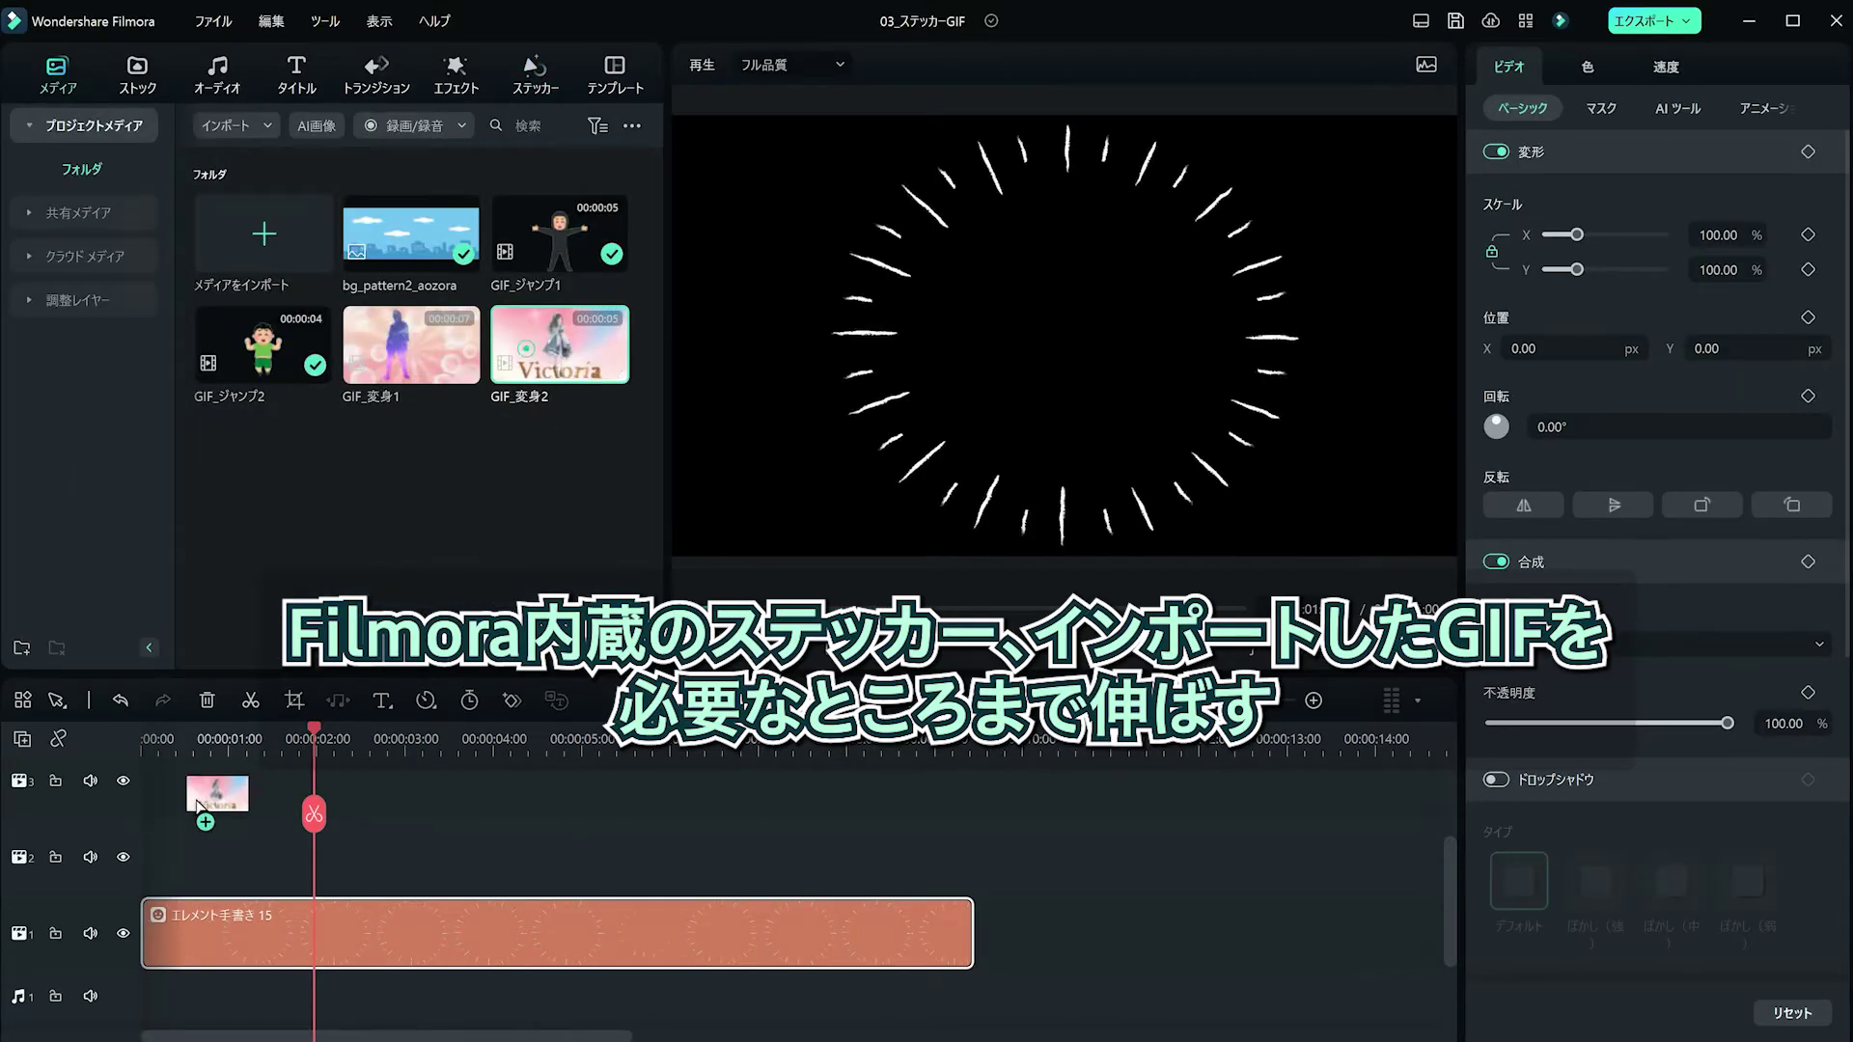
pyautogui.moveTo(215, 785); pyautogui.dragTo(155, 859)
pyautogui.moveTo(583, 857); pyautogui.dragTo(1162, 857)
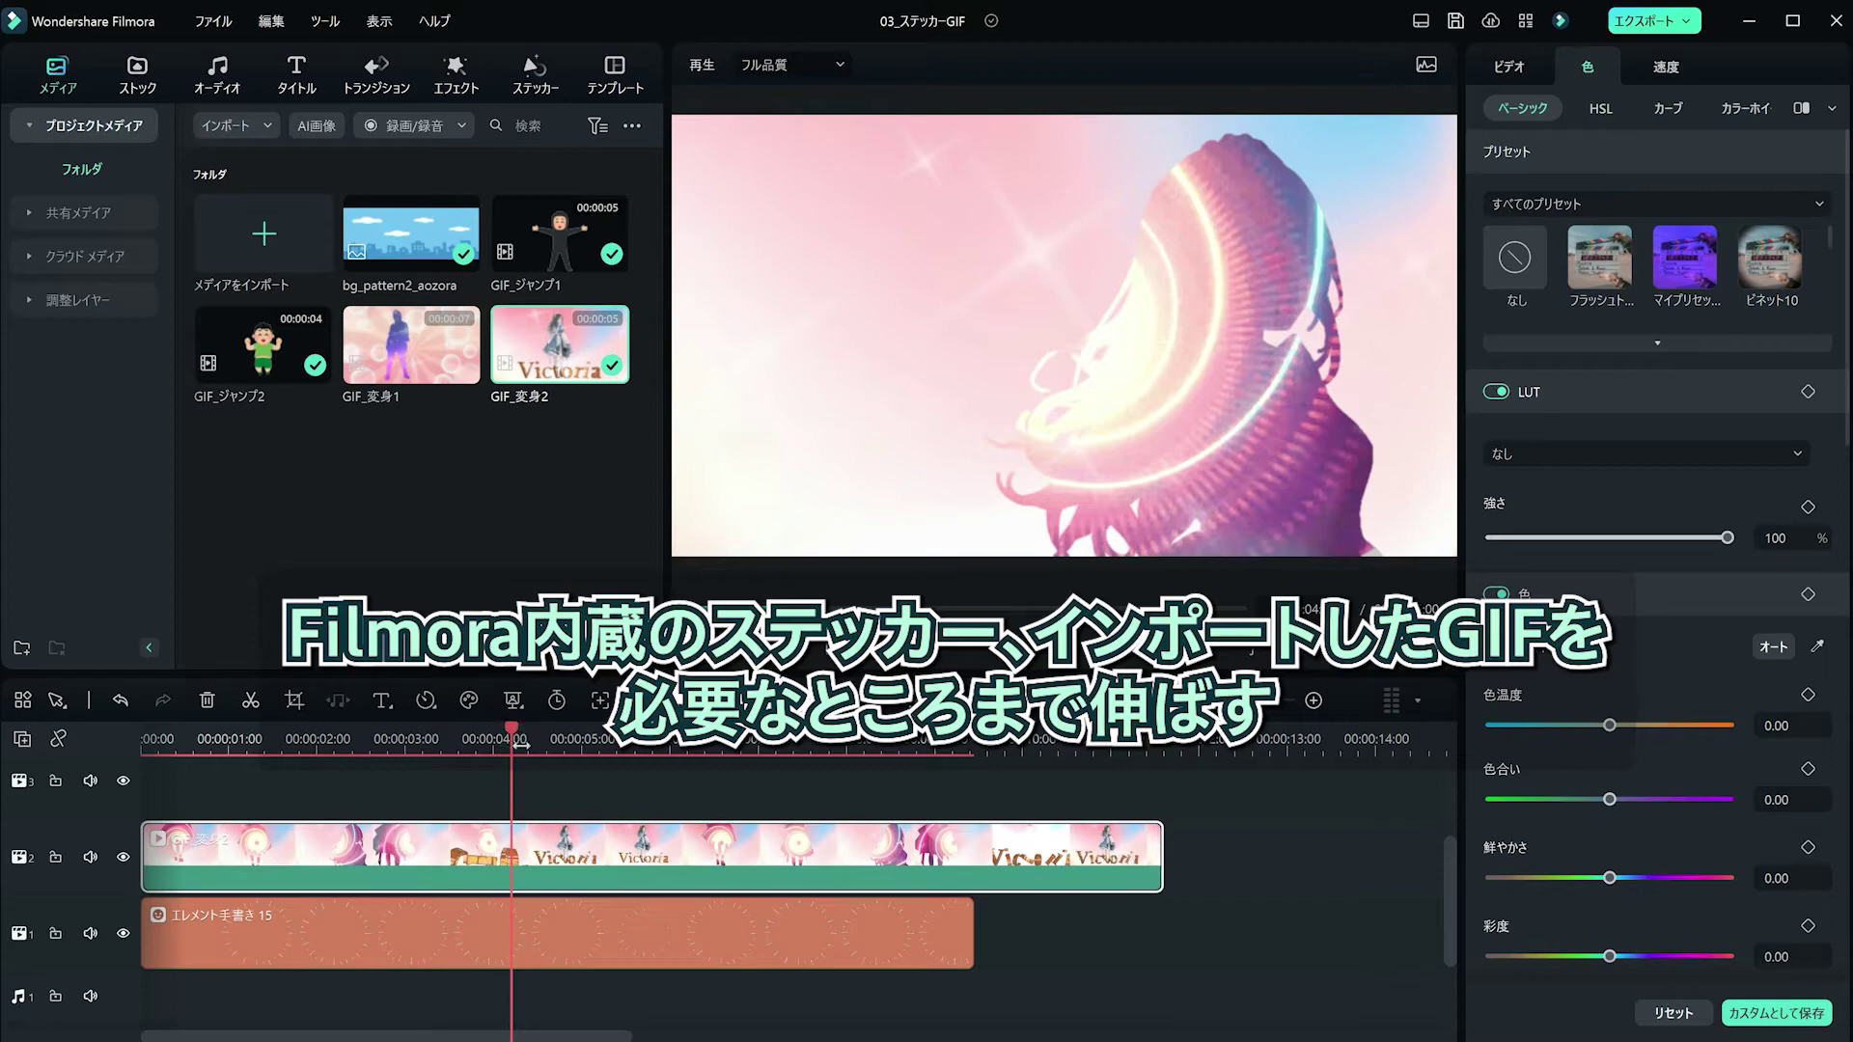
pyautogui.press('space')
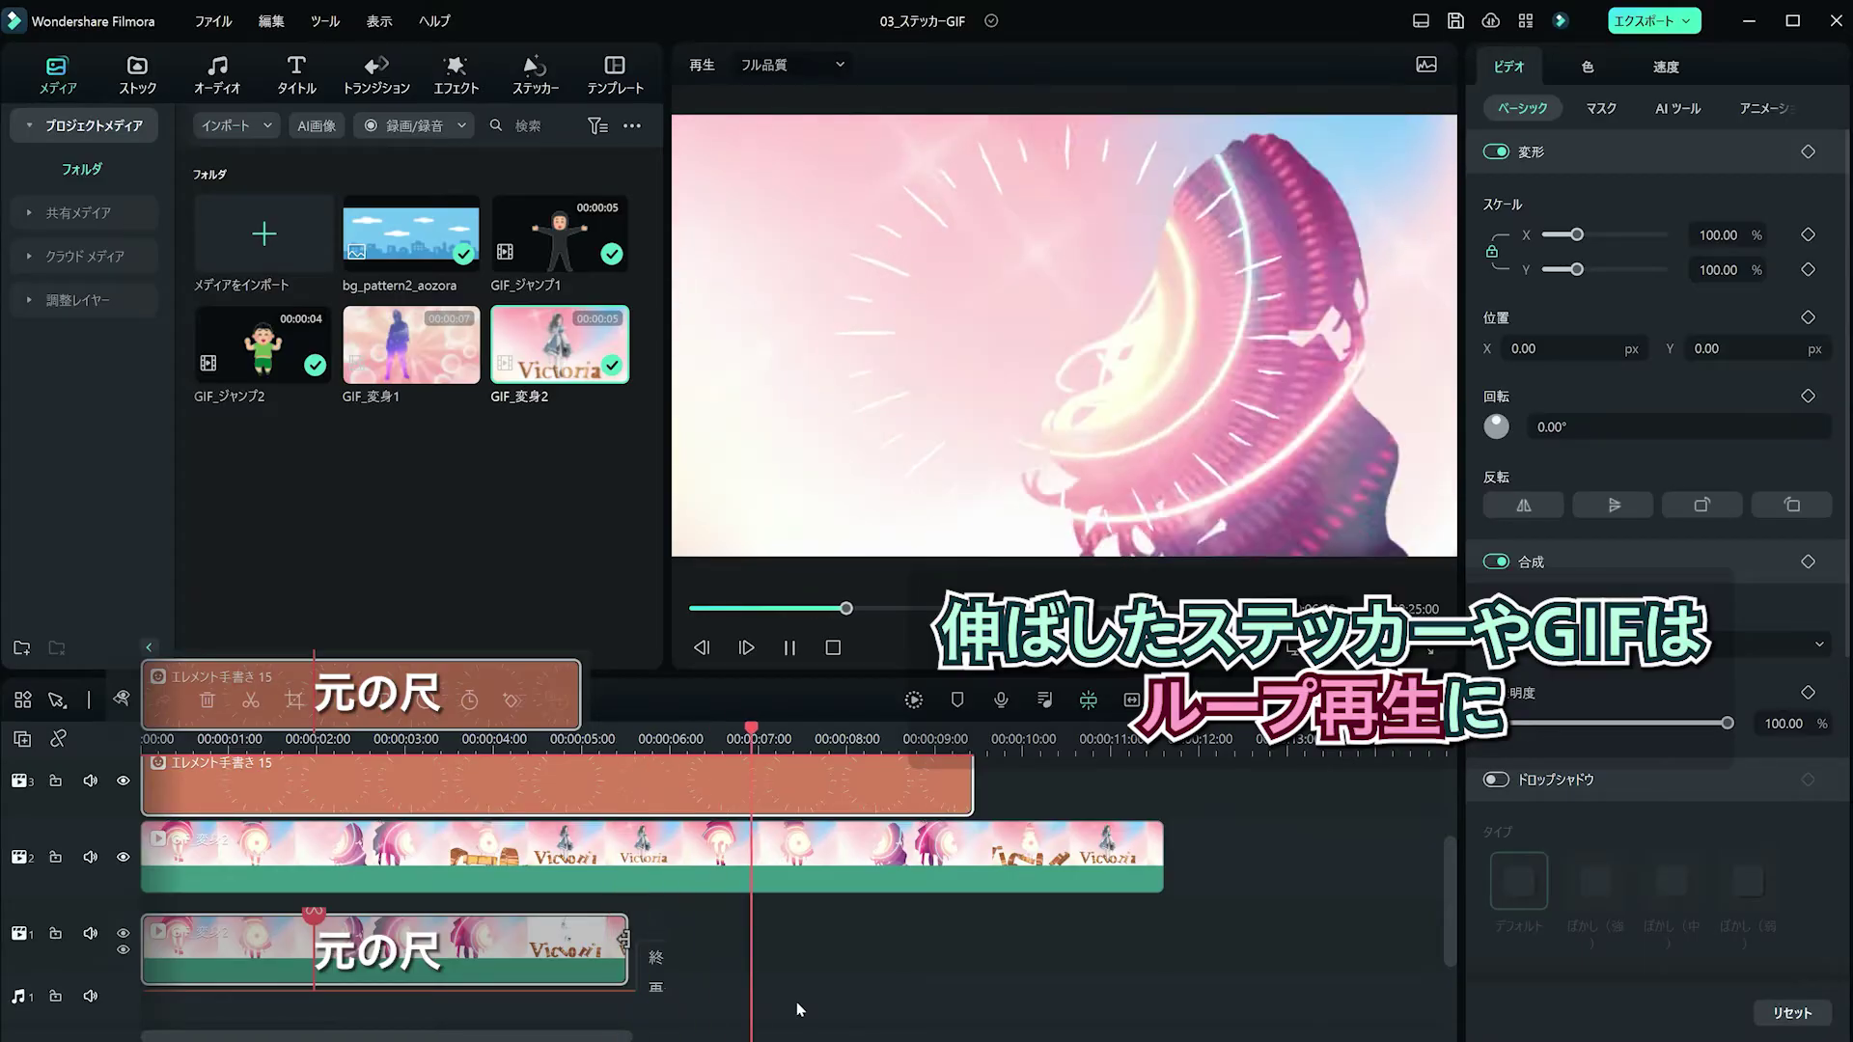
pyautogui.moveTo(396, 622); pyautogui.dragTo(376, 982)
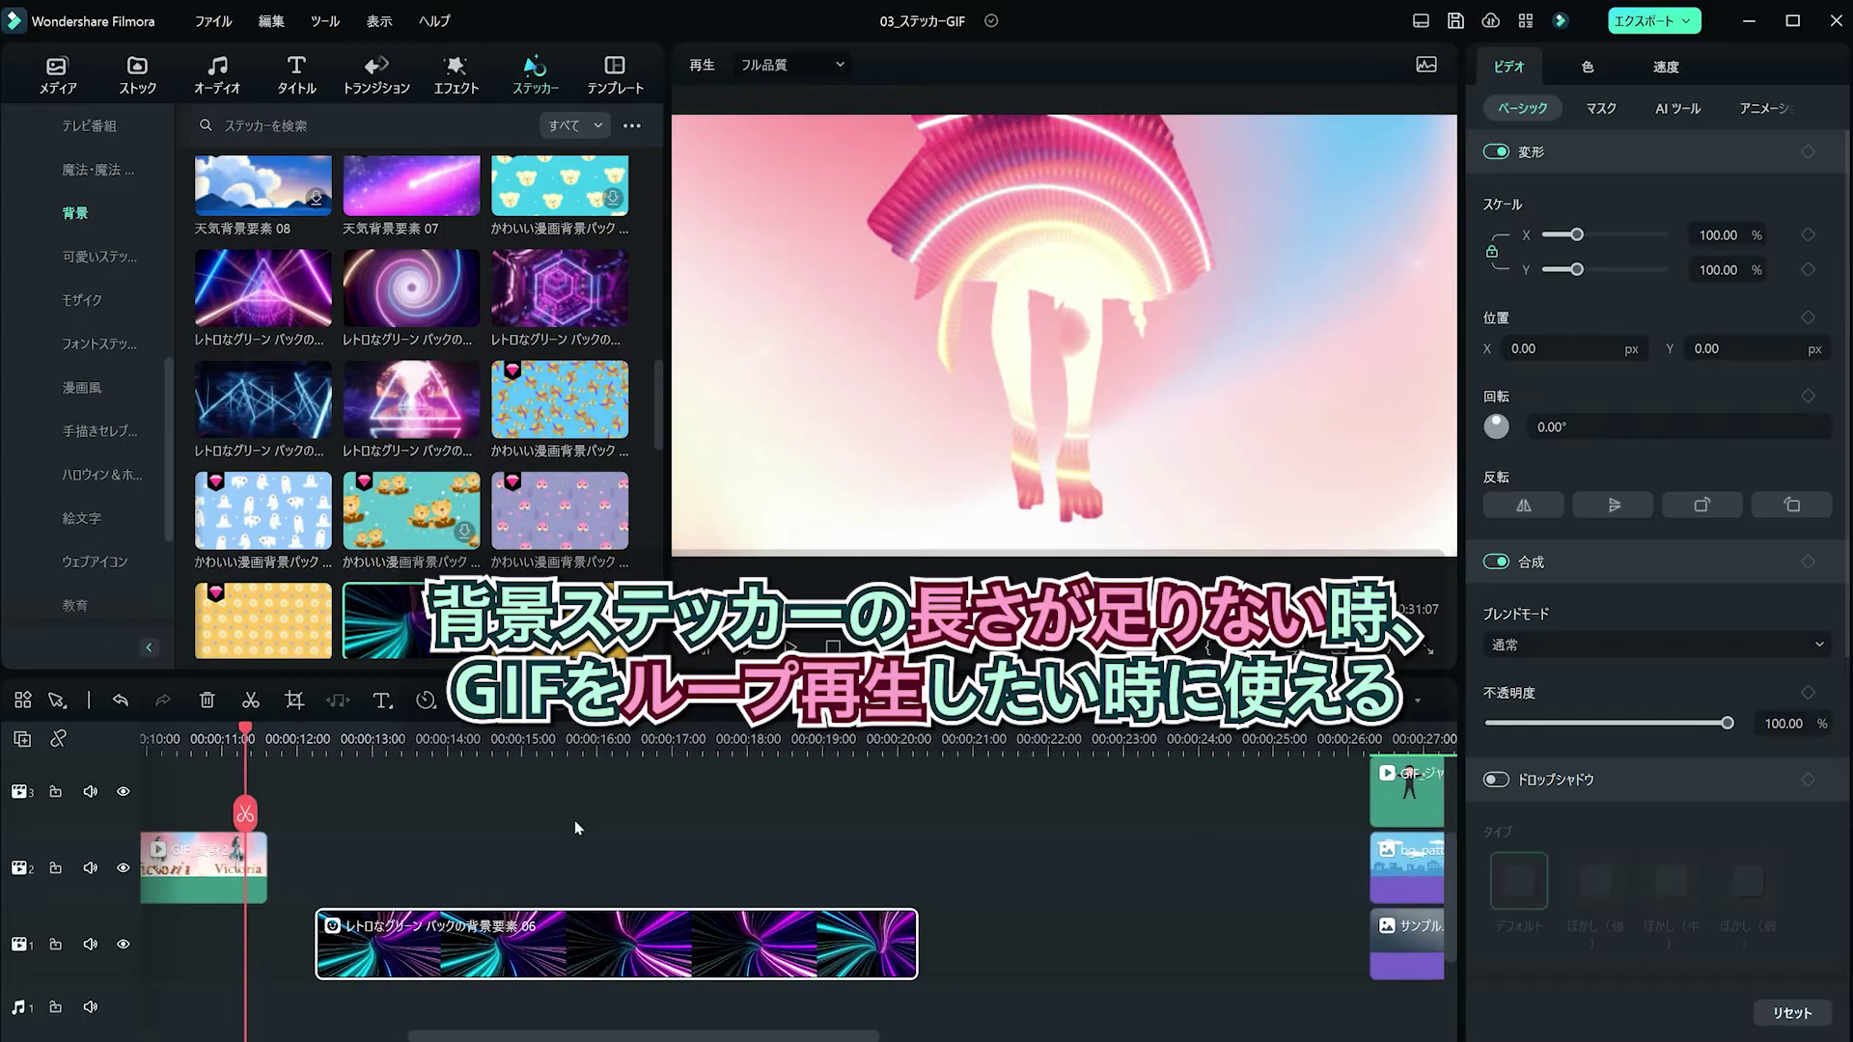
# Extend the レトロなグリーン パックの背景要素 06 background sticker to end at about 25 seconds and check its playback.
pyautogui.hotkey('ctrl', 'c')
pyautogui.hotkey('ctrl', 'v')
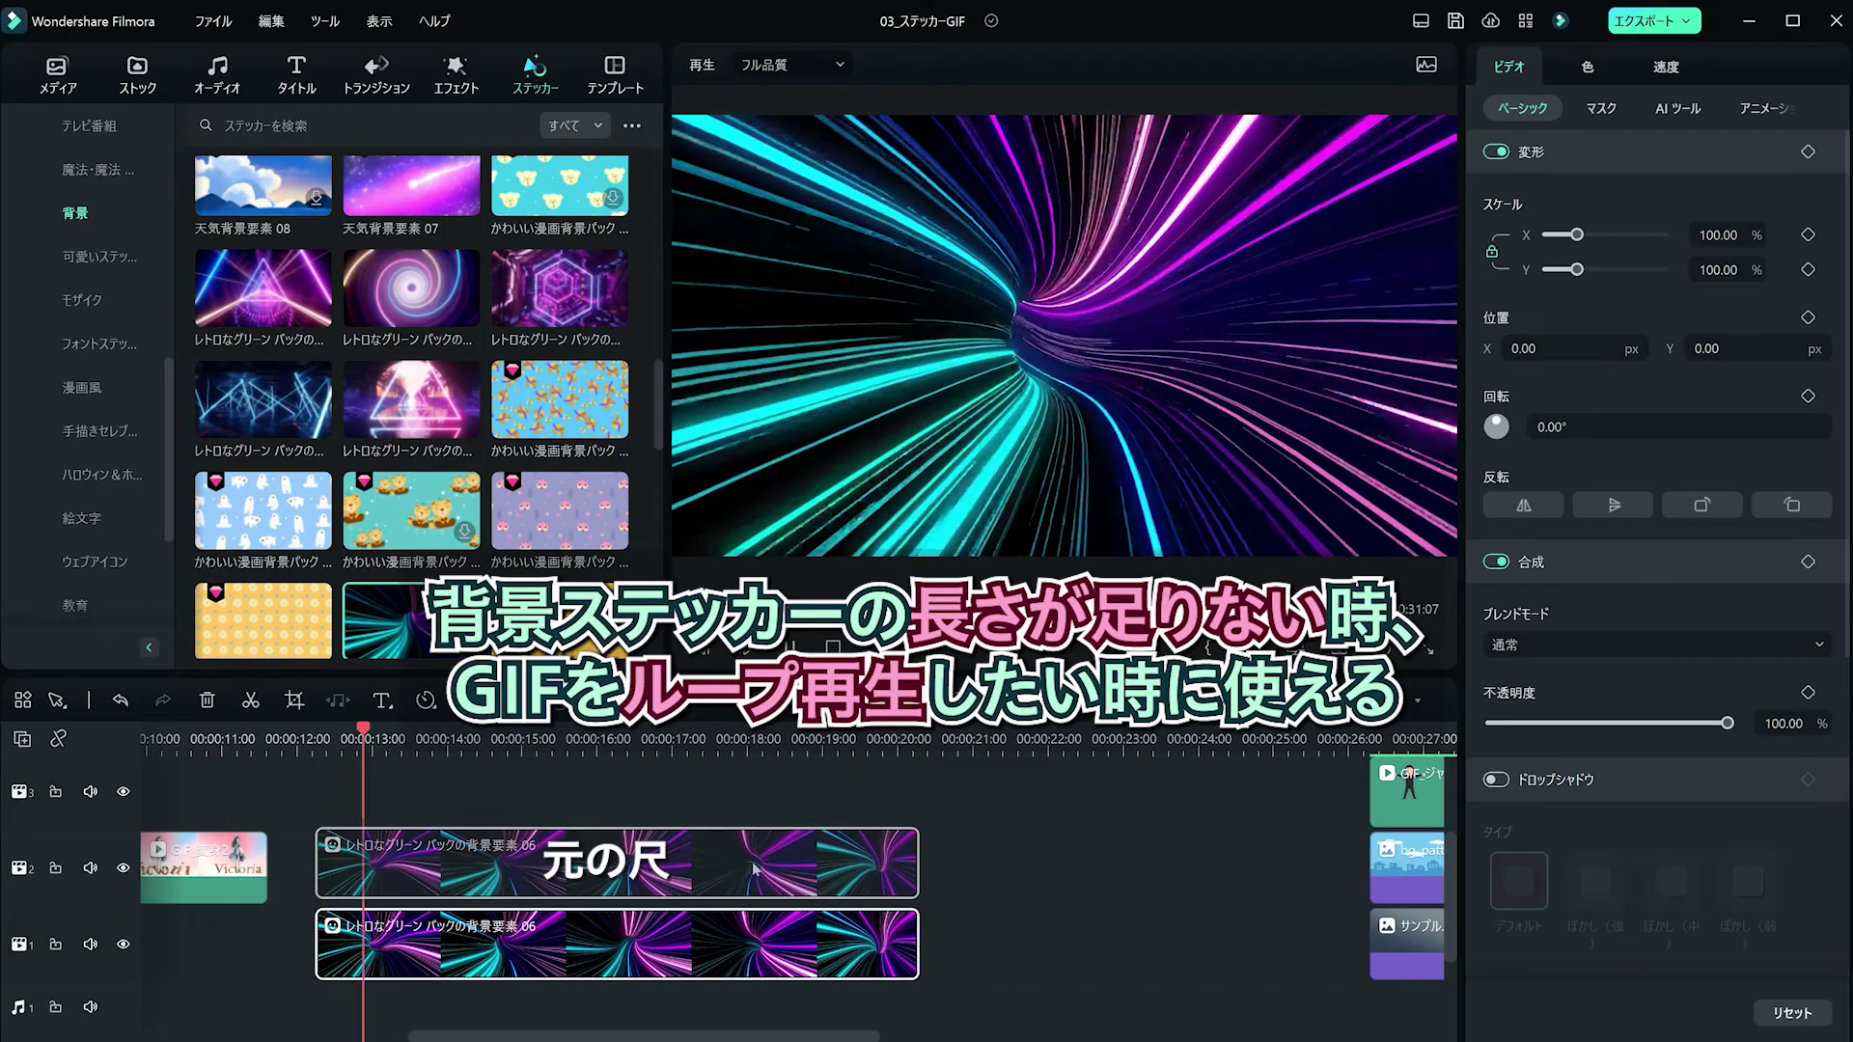
pyautogui.moveTo(919, 944); pyautogui.dragTo(1325, 952)
pyautogui.click(900, 745)
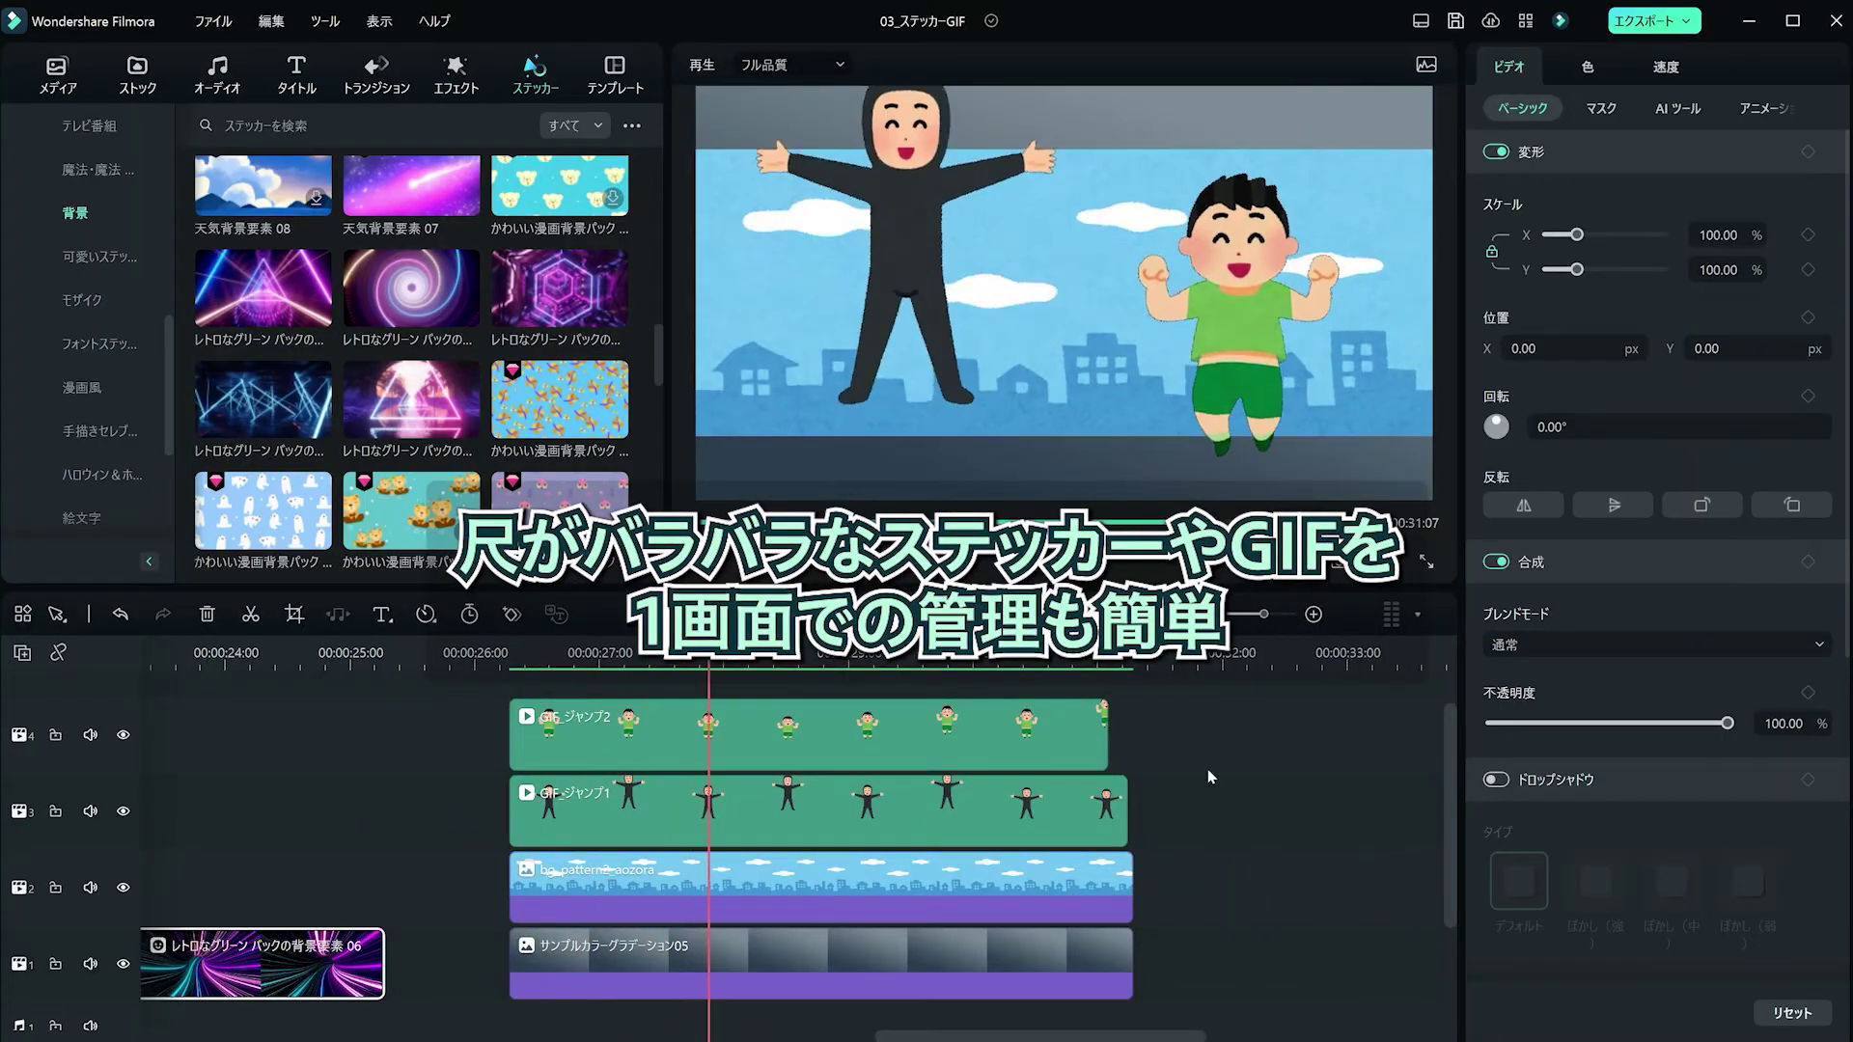
# Extend the GIF_ジャンプ2 clip slightly so it ends level with the GIF_ジャンプ1 clip below it.
pyautogui.click(1045, 726)
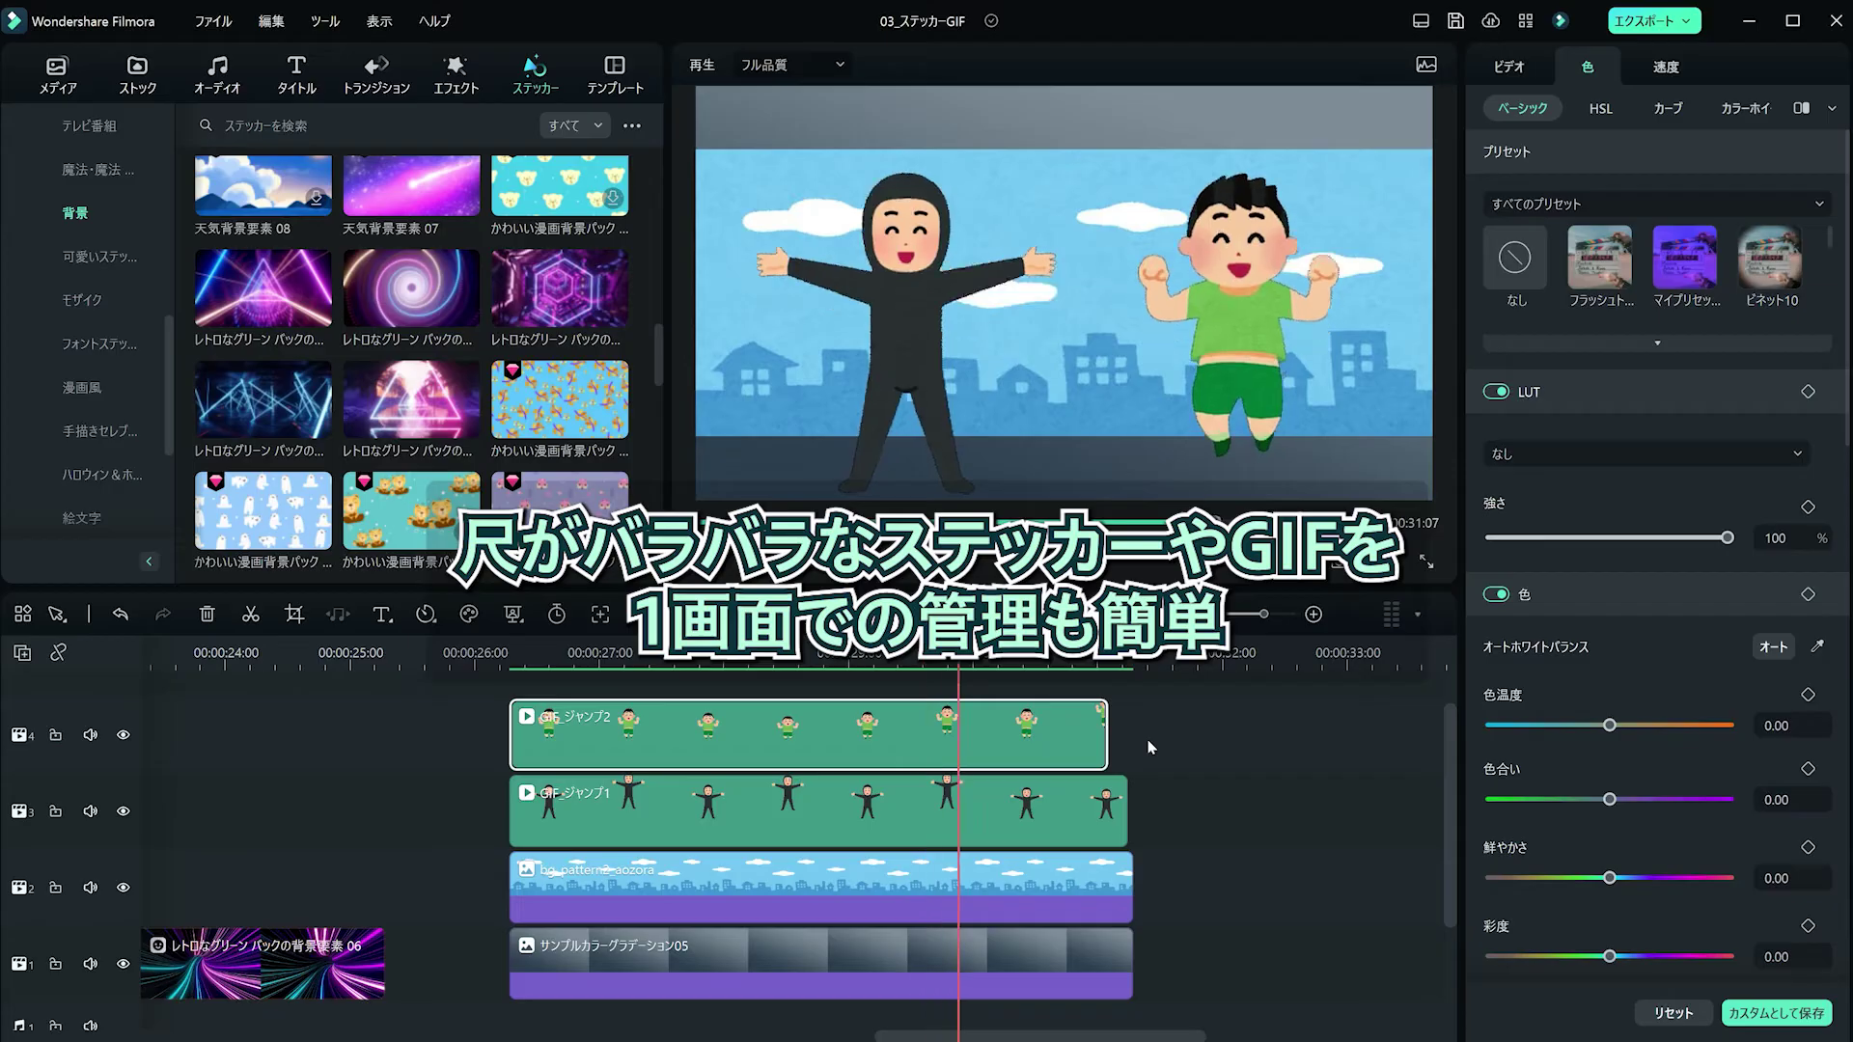
pyautogui.moveTo(1107, 745); pyautogui.dragTo(1129, 757)
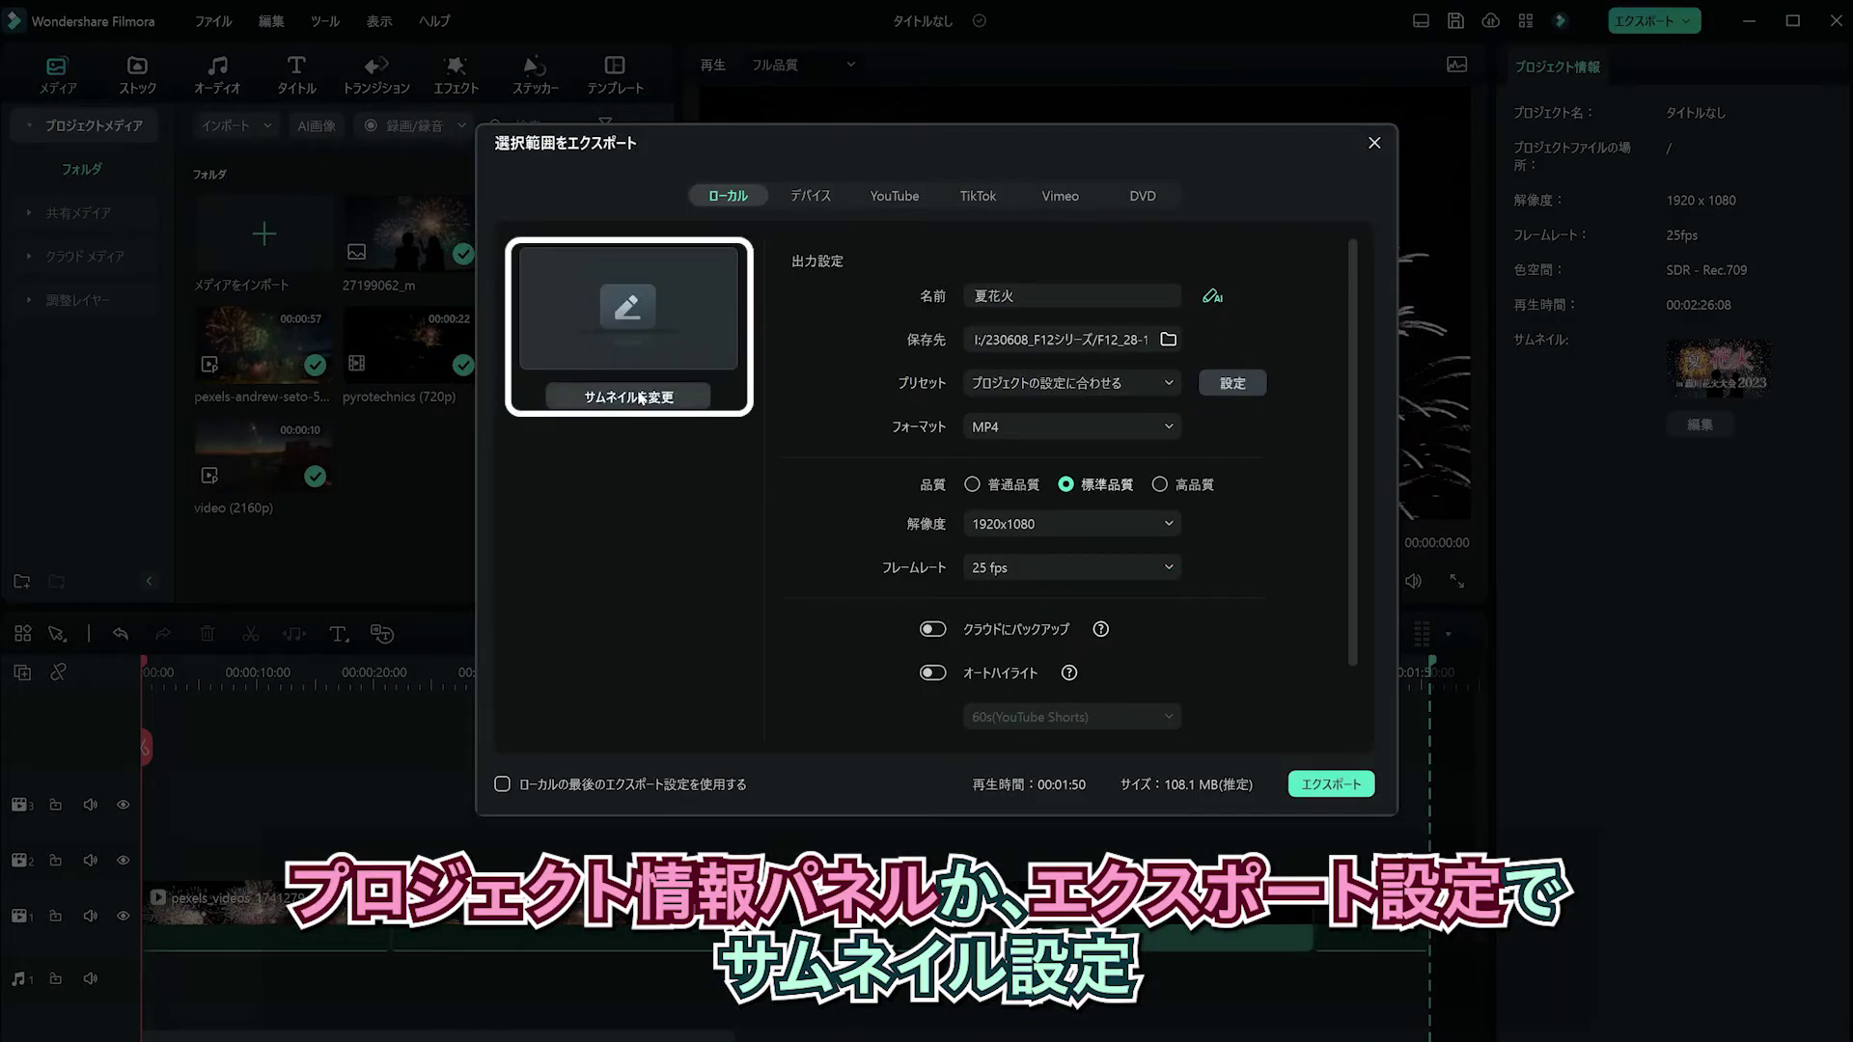
# Open the export's thumbnail settings and browse the video frames for a thumbnail, moving back to the first frame.
pyautogui.click(641, 396)
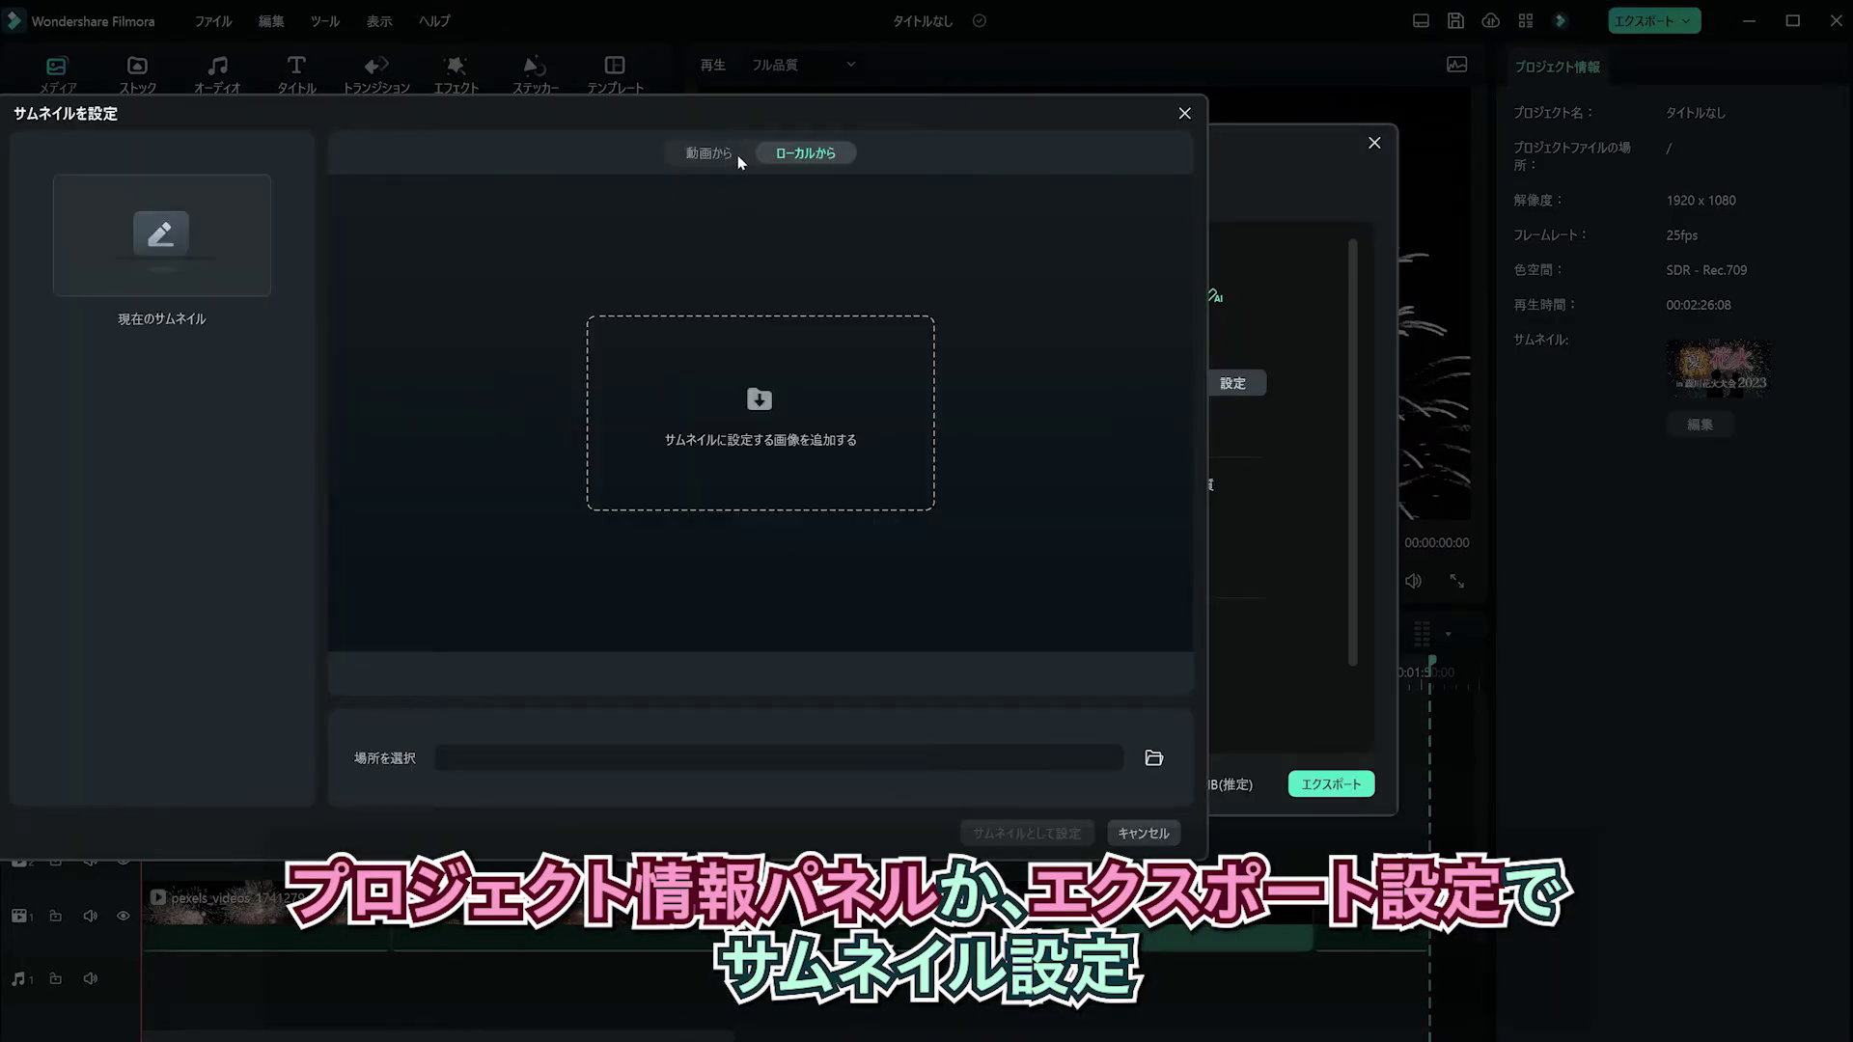
pyautogui.click(709, 152)
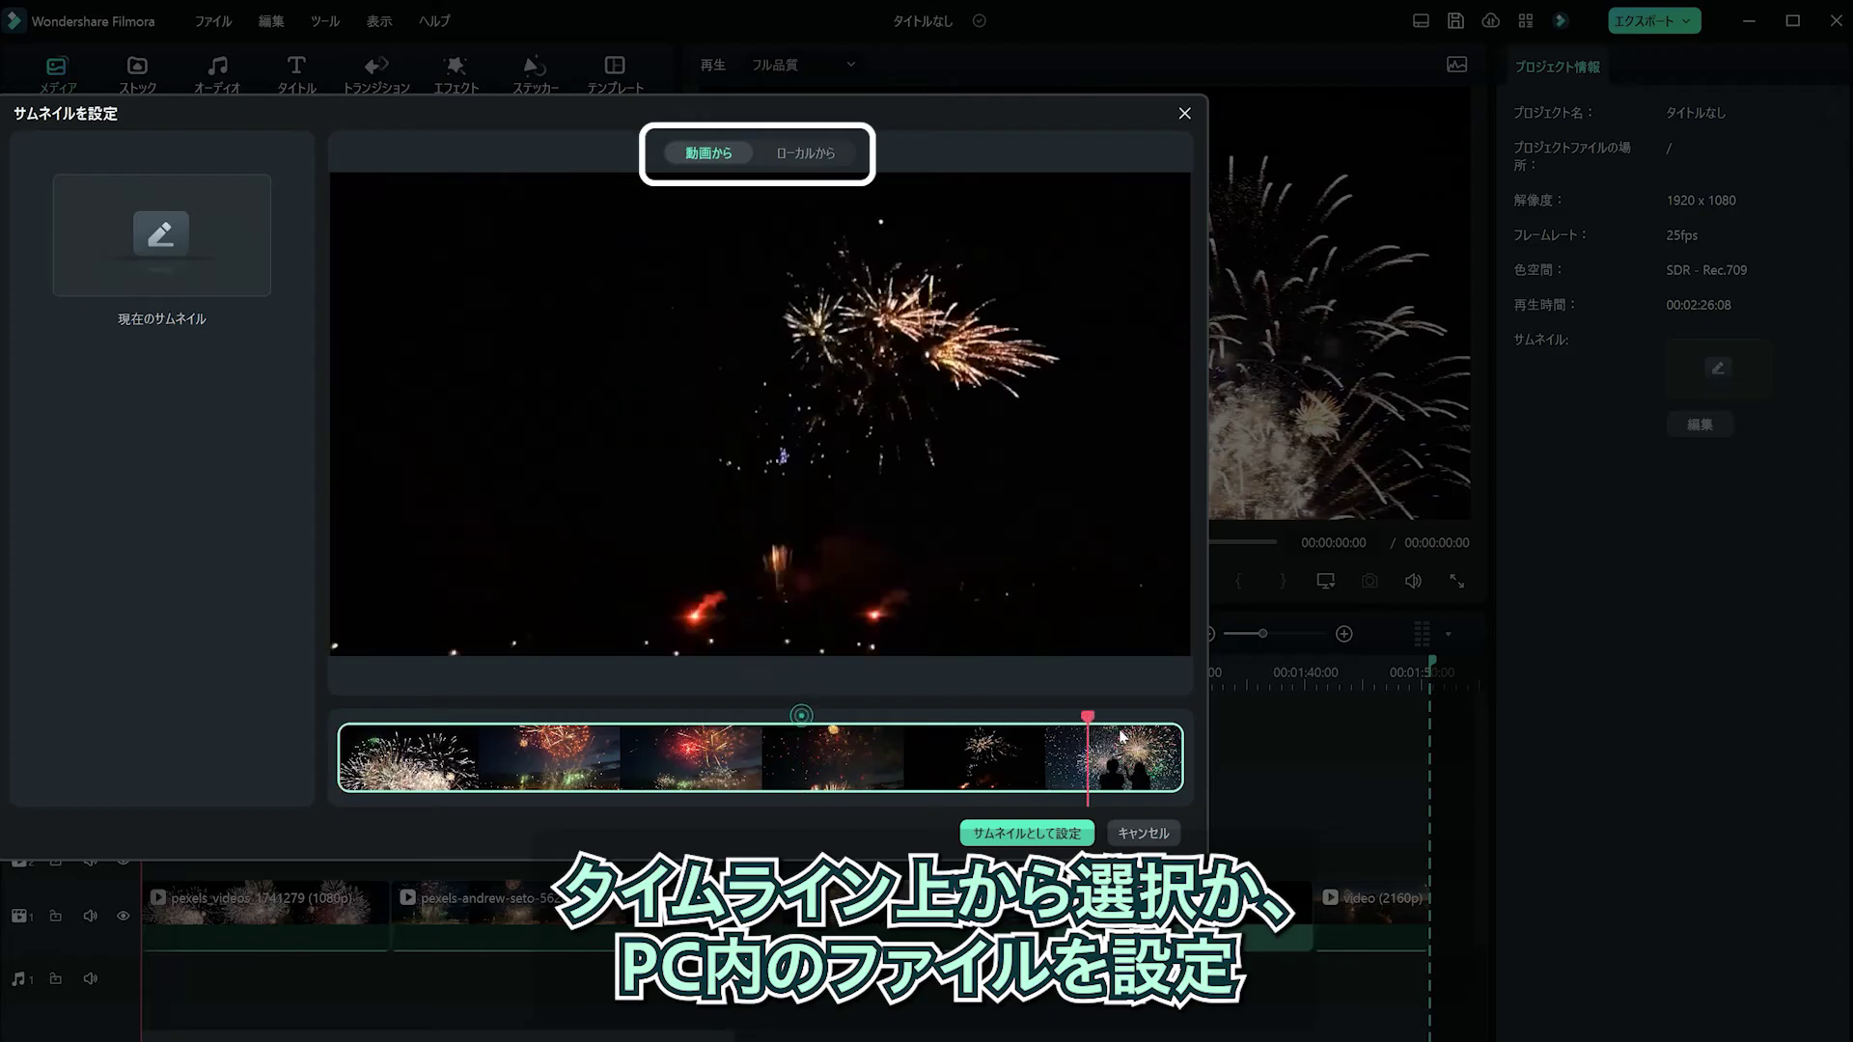
pyautogui.click(1113, 738)
pyautogui.moveTo(1113, 738); pyautogui.dragTo(197, 779)
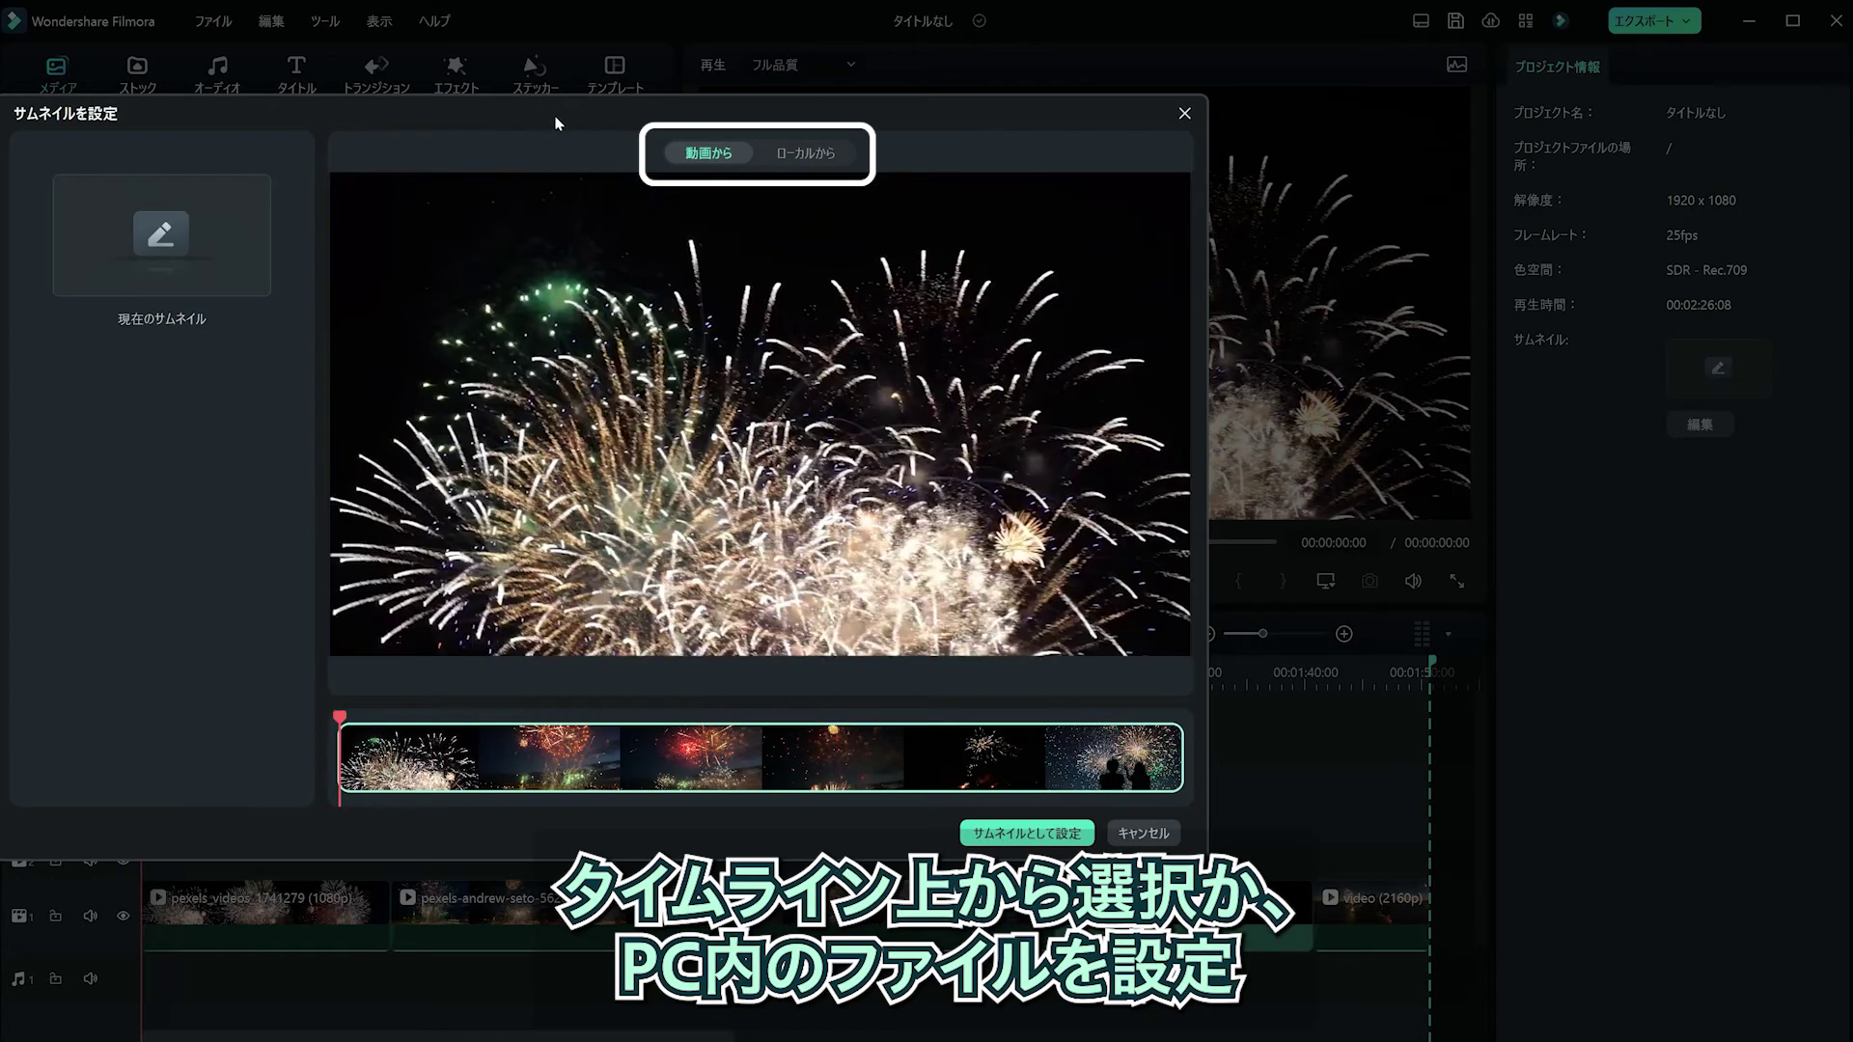
# Choose the local image Snapshot_2269.JPG from the サムネイル folder and set it as the video's thumbnail.
pyautogui.click(842, 151)
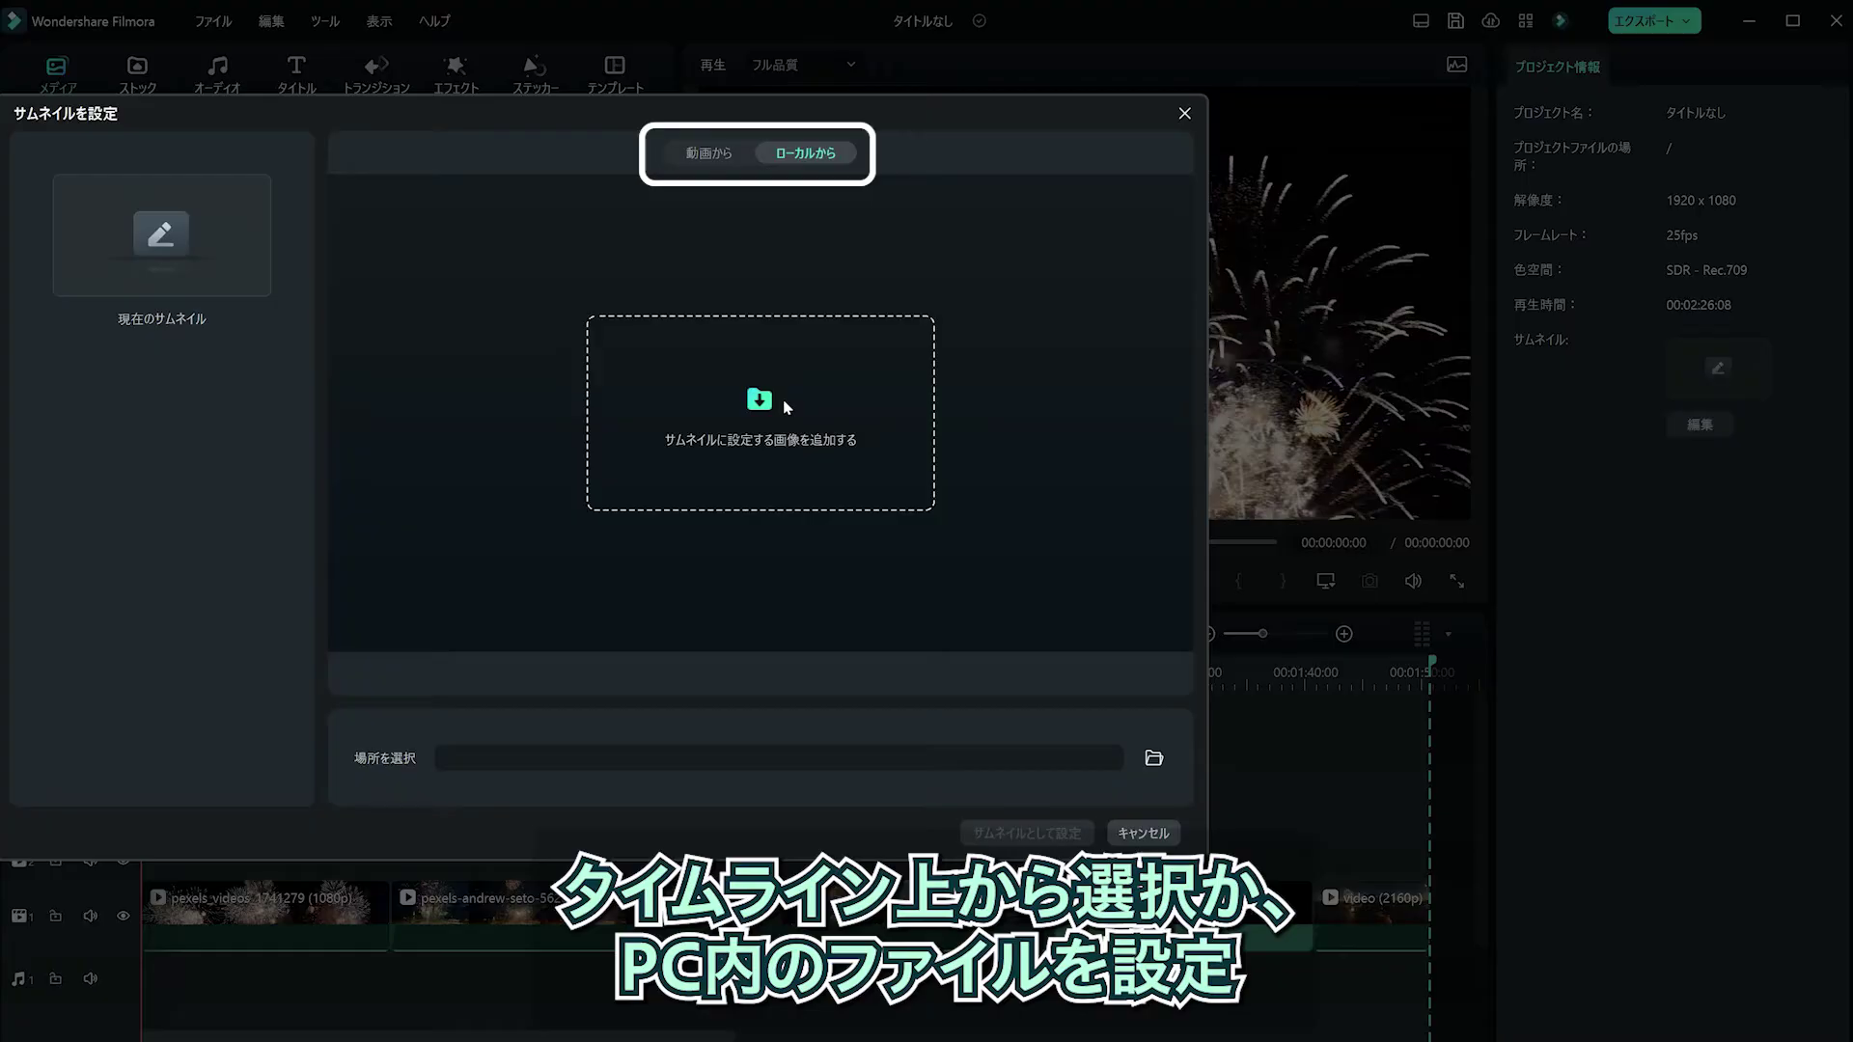
pyautogui.click(787, 407)
pyautogui.click(230, 232)
pyautogui.click(988, 782)
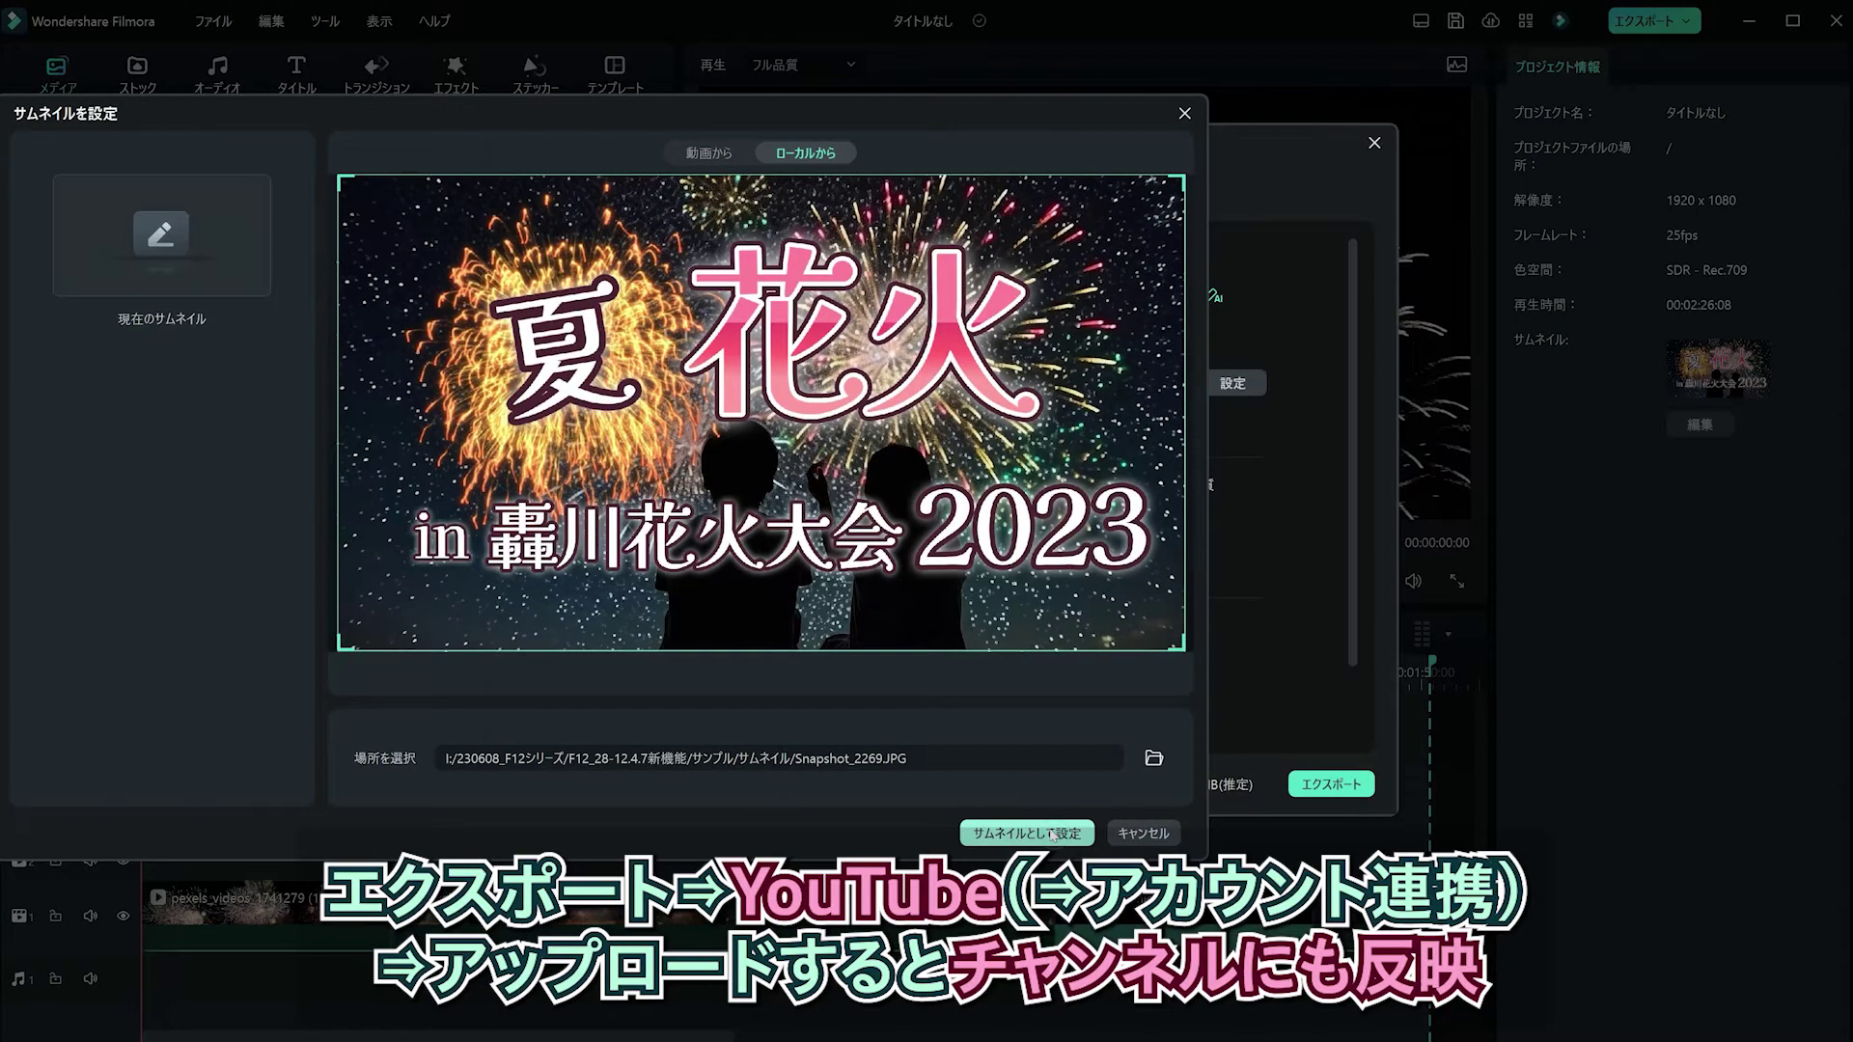
pyautogui.click(1052, 836)
# Export the video to YouTube with the title 夏花火2023（テスト投稿） and the privacy setting 限定公開.
pyautogui.click(888, 197)
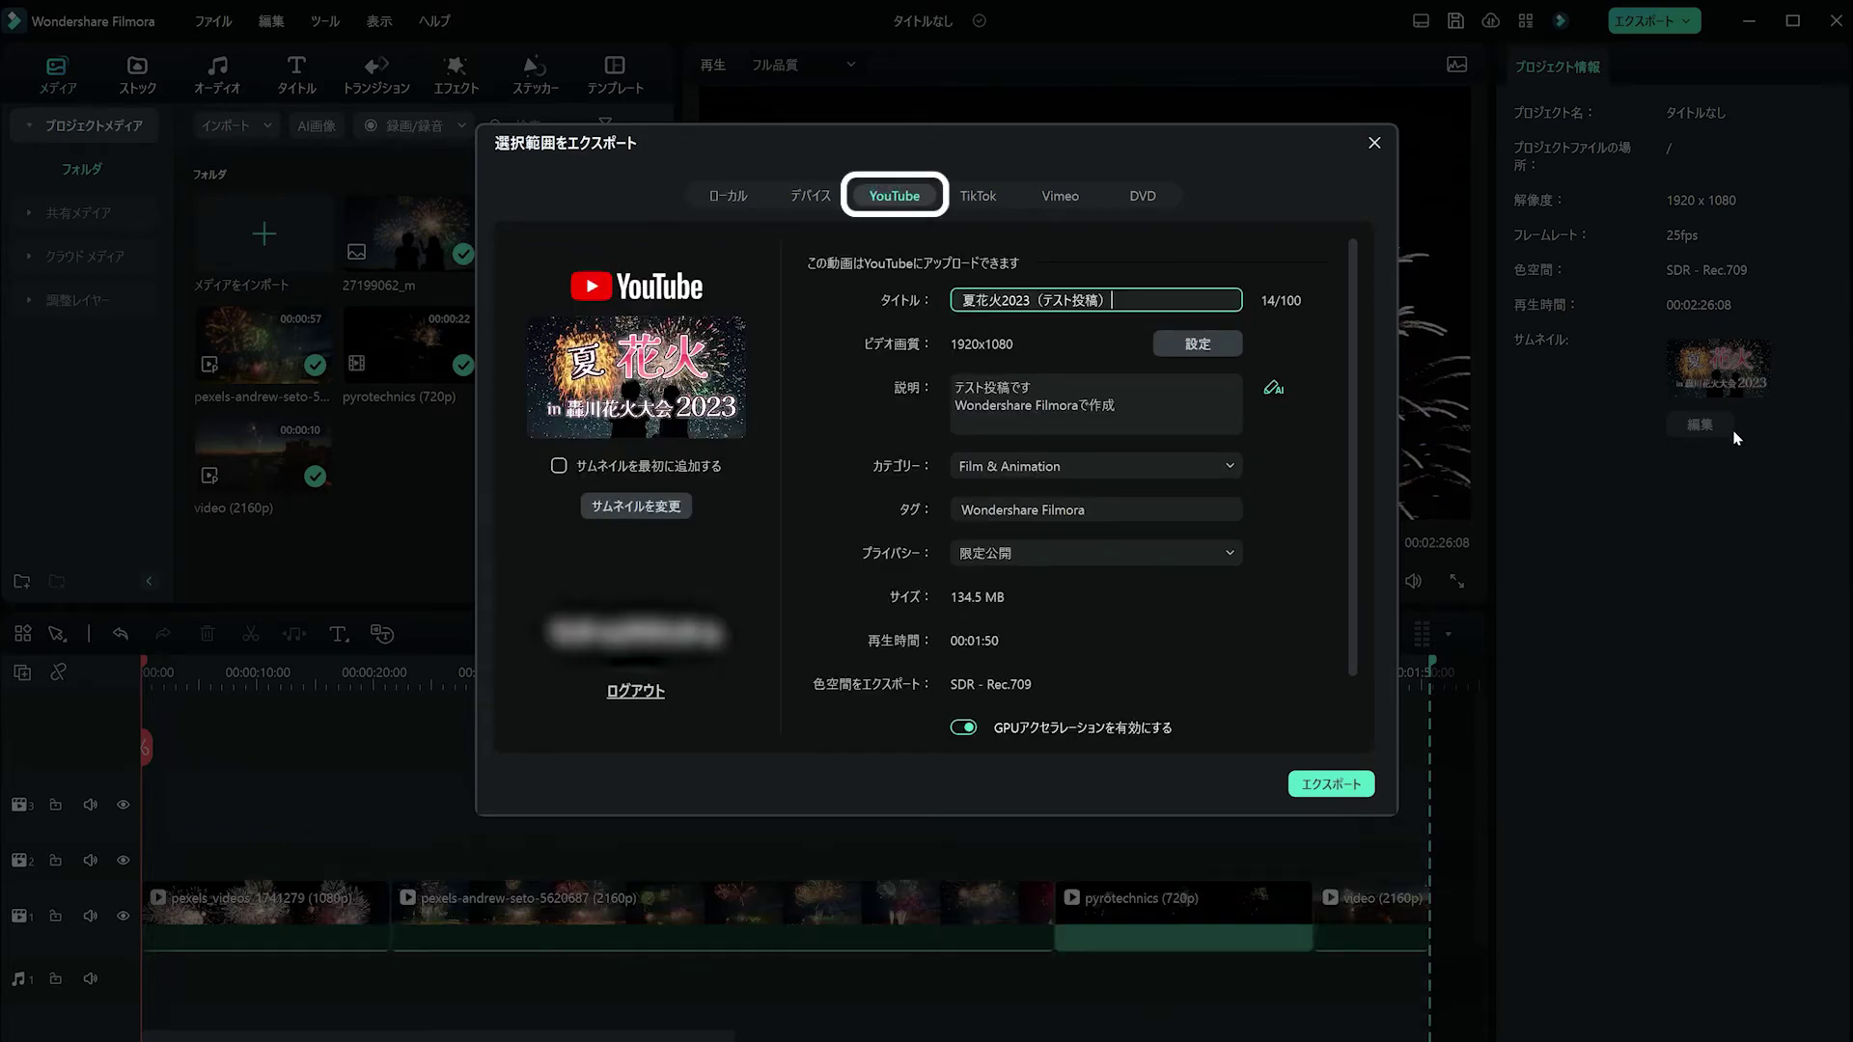
pyautogui.click(1318, 790)
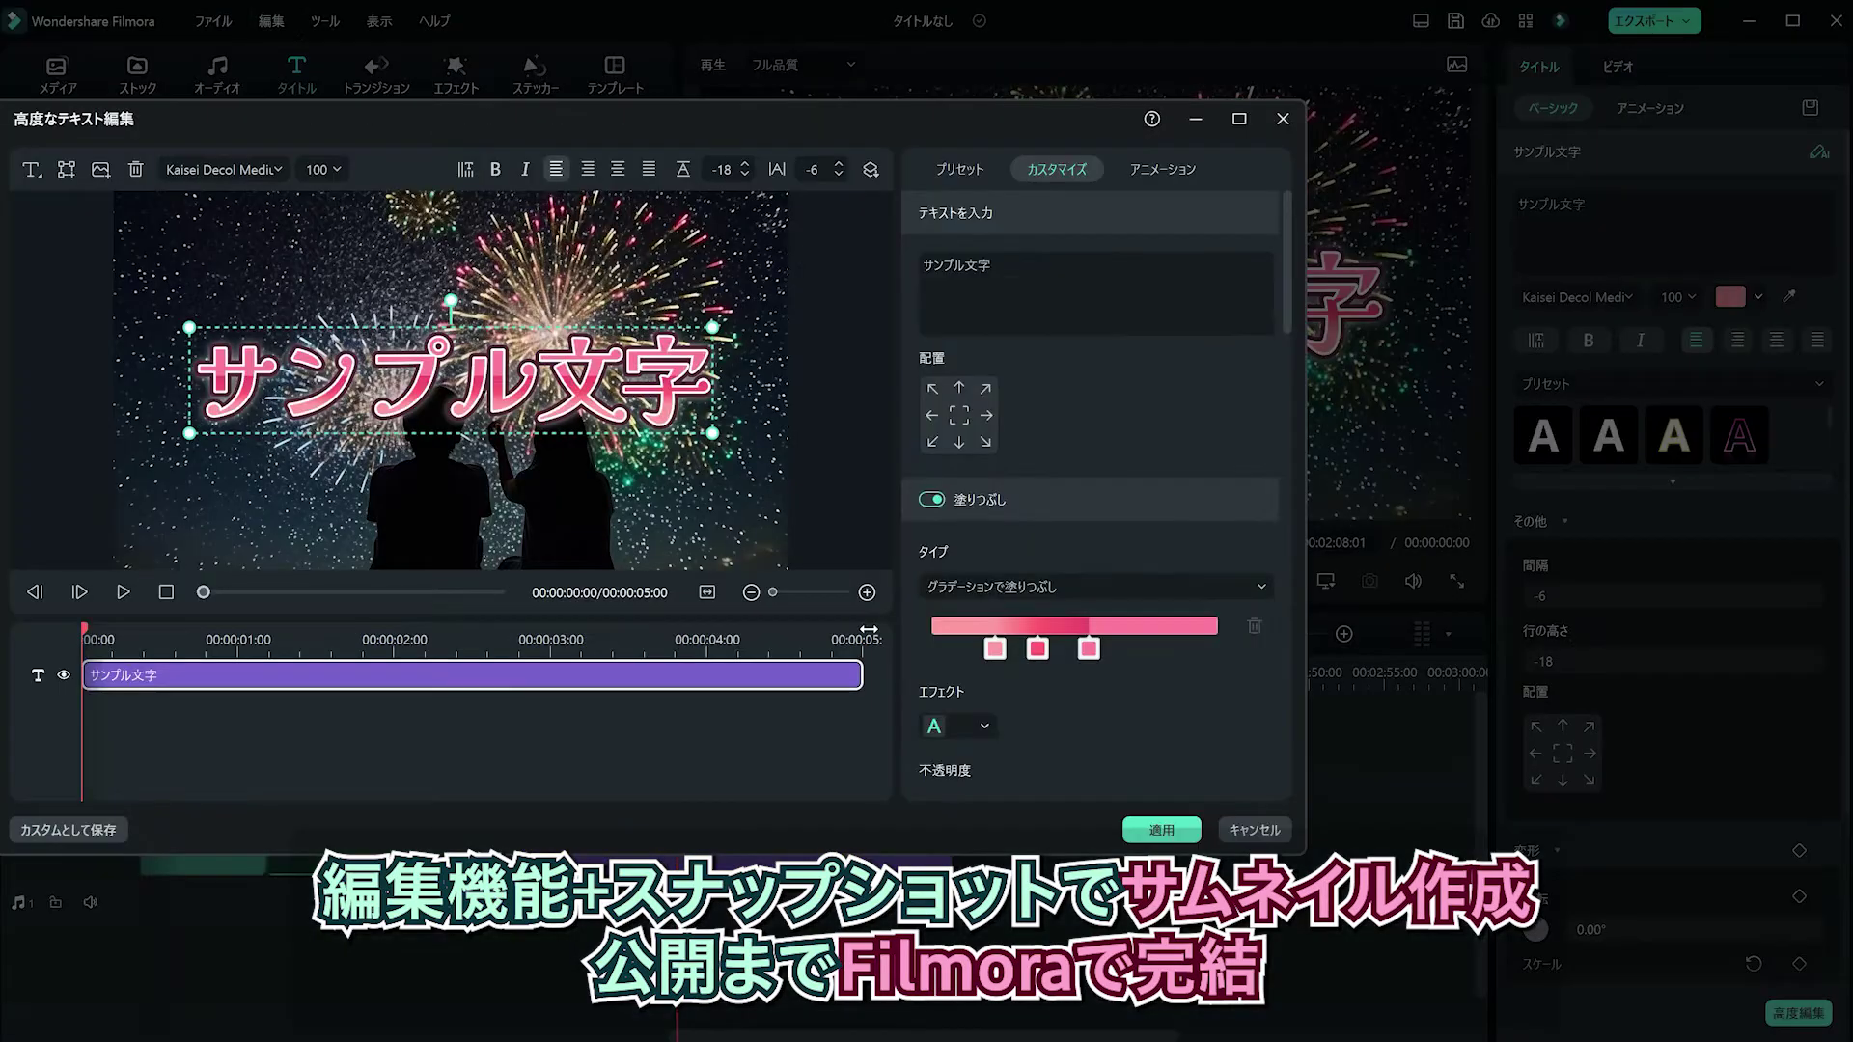
# Replace the sample title text with 夏 in the advanced text editor and go further down its customization settings.
pyautogui.hotkey('ctrl', 'a')
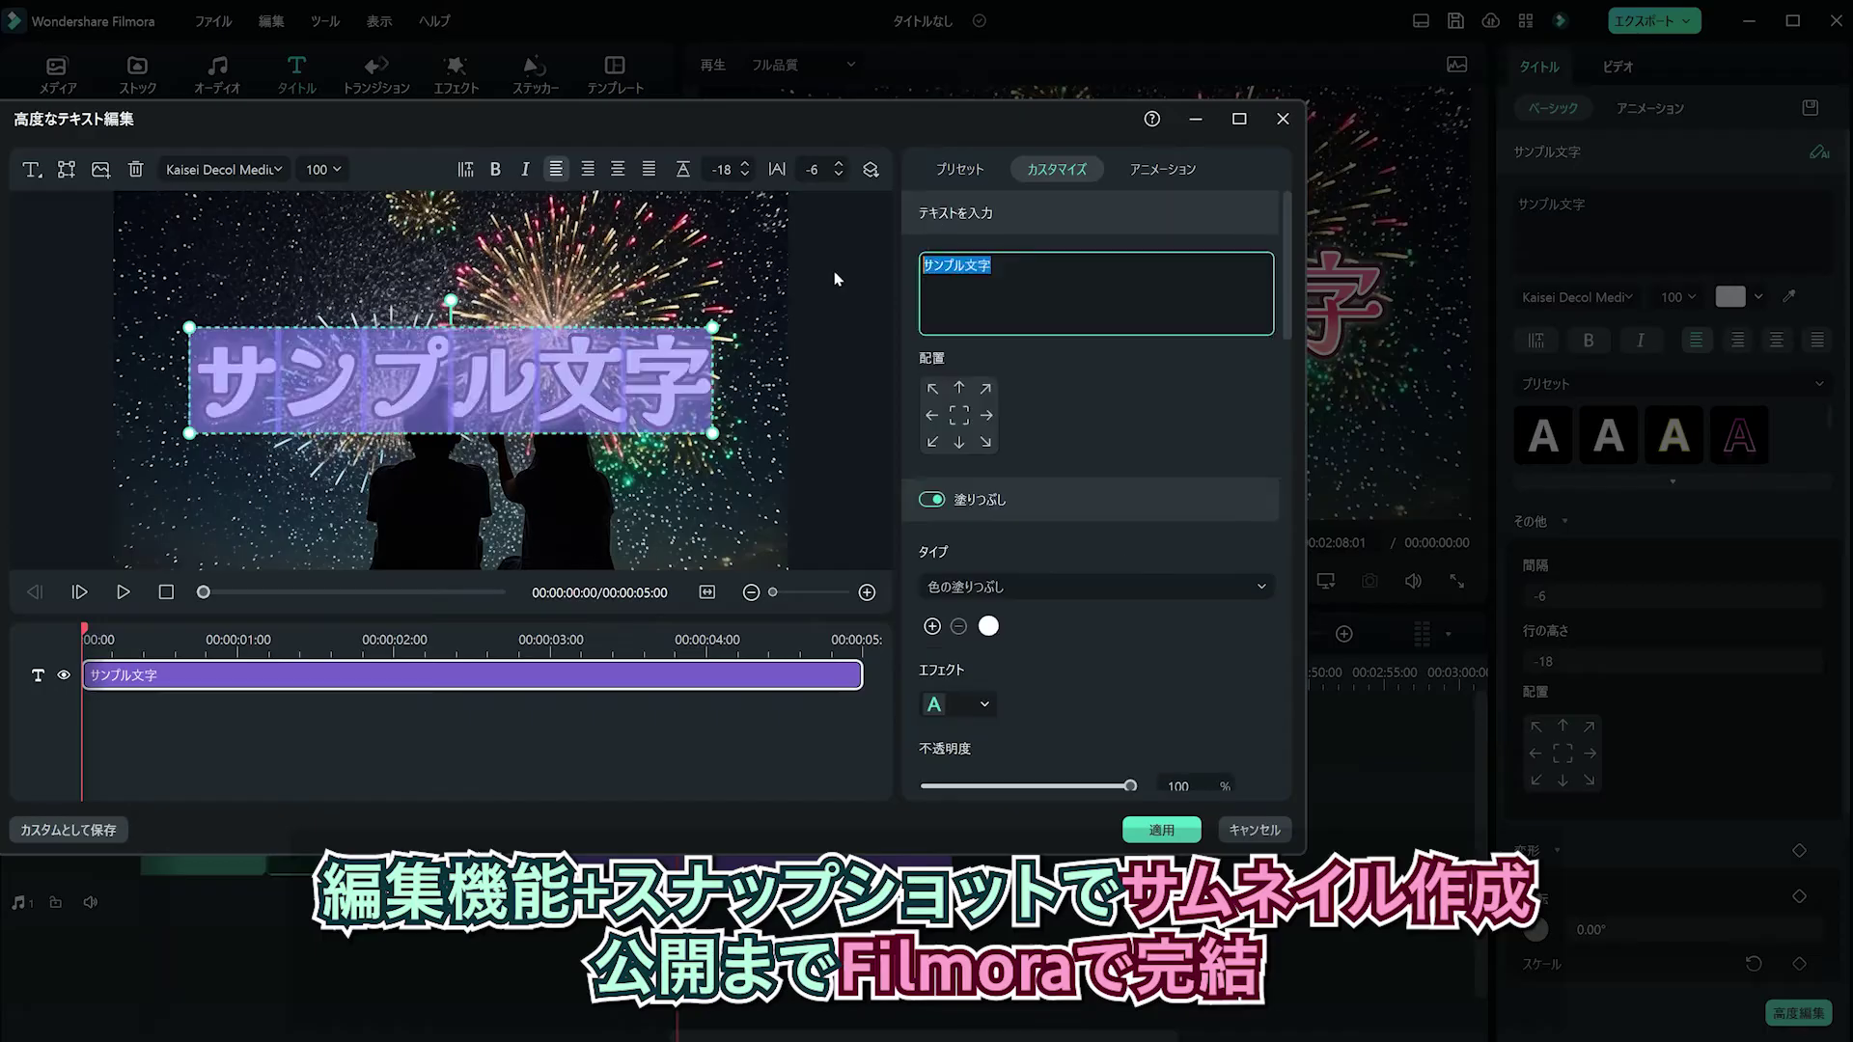
pyautogui.write('夏')
pyautogui.scroll(-5, 1064, 693)
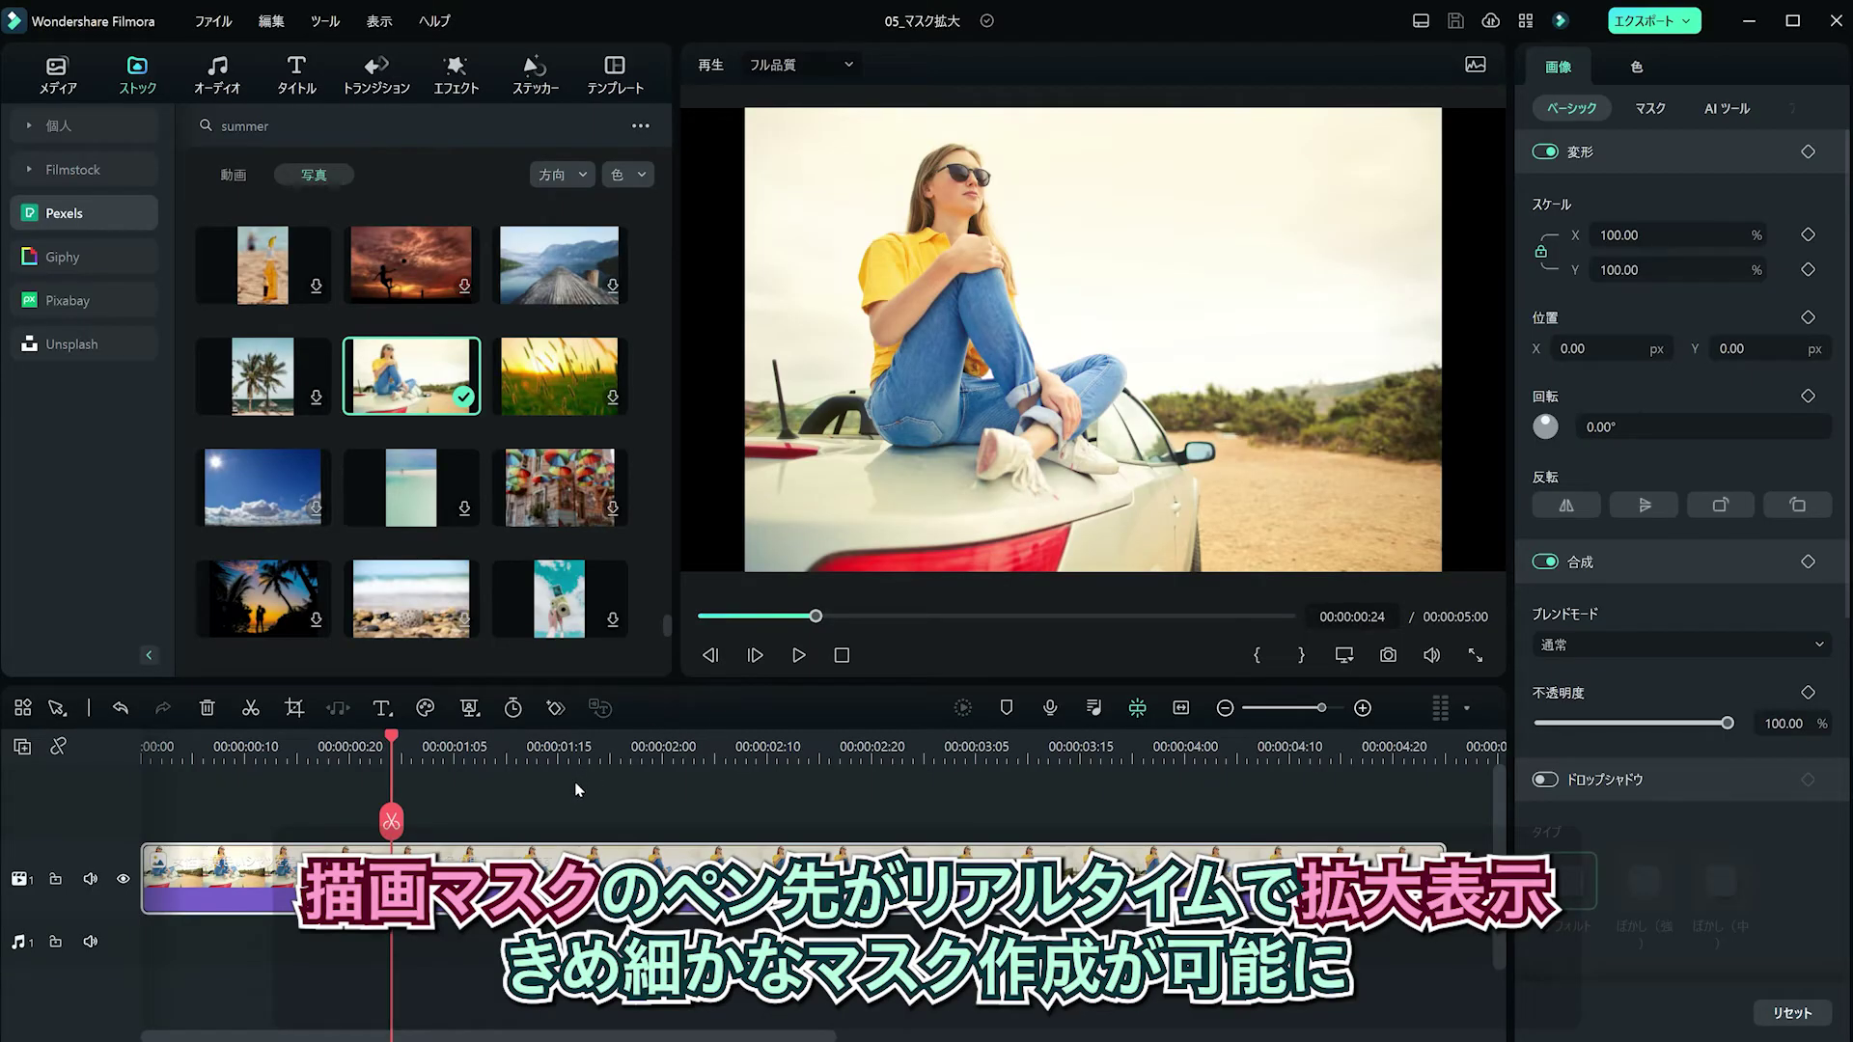
# Select the photo clip on the timeline and draw a pen mask along the outline of the woman sitting on the car.
pyautogui.click(576, 783)
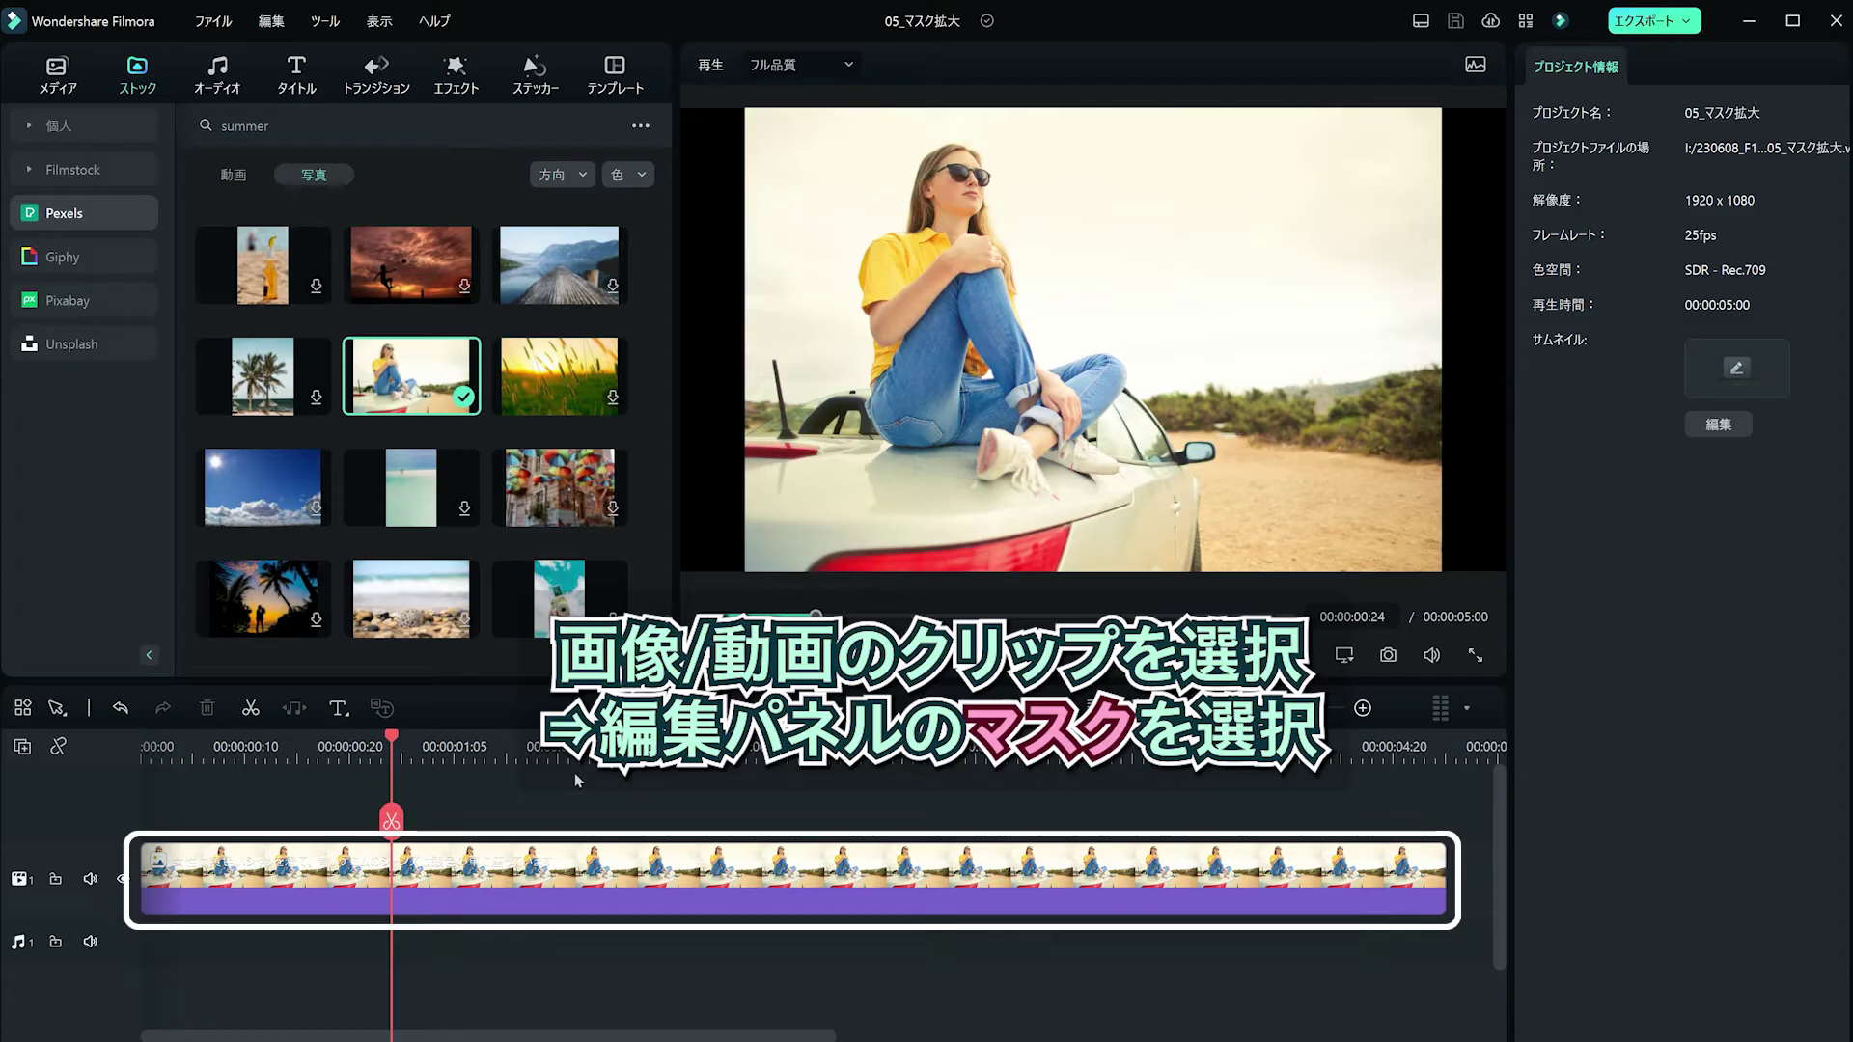
pyautogui.click(471, 874)
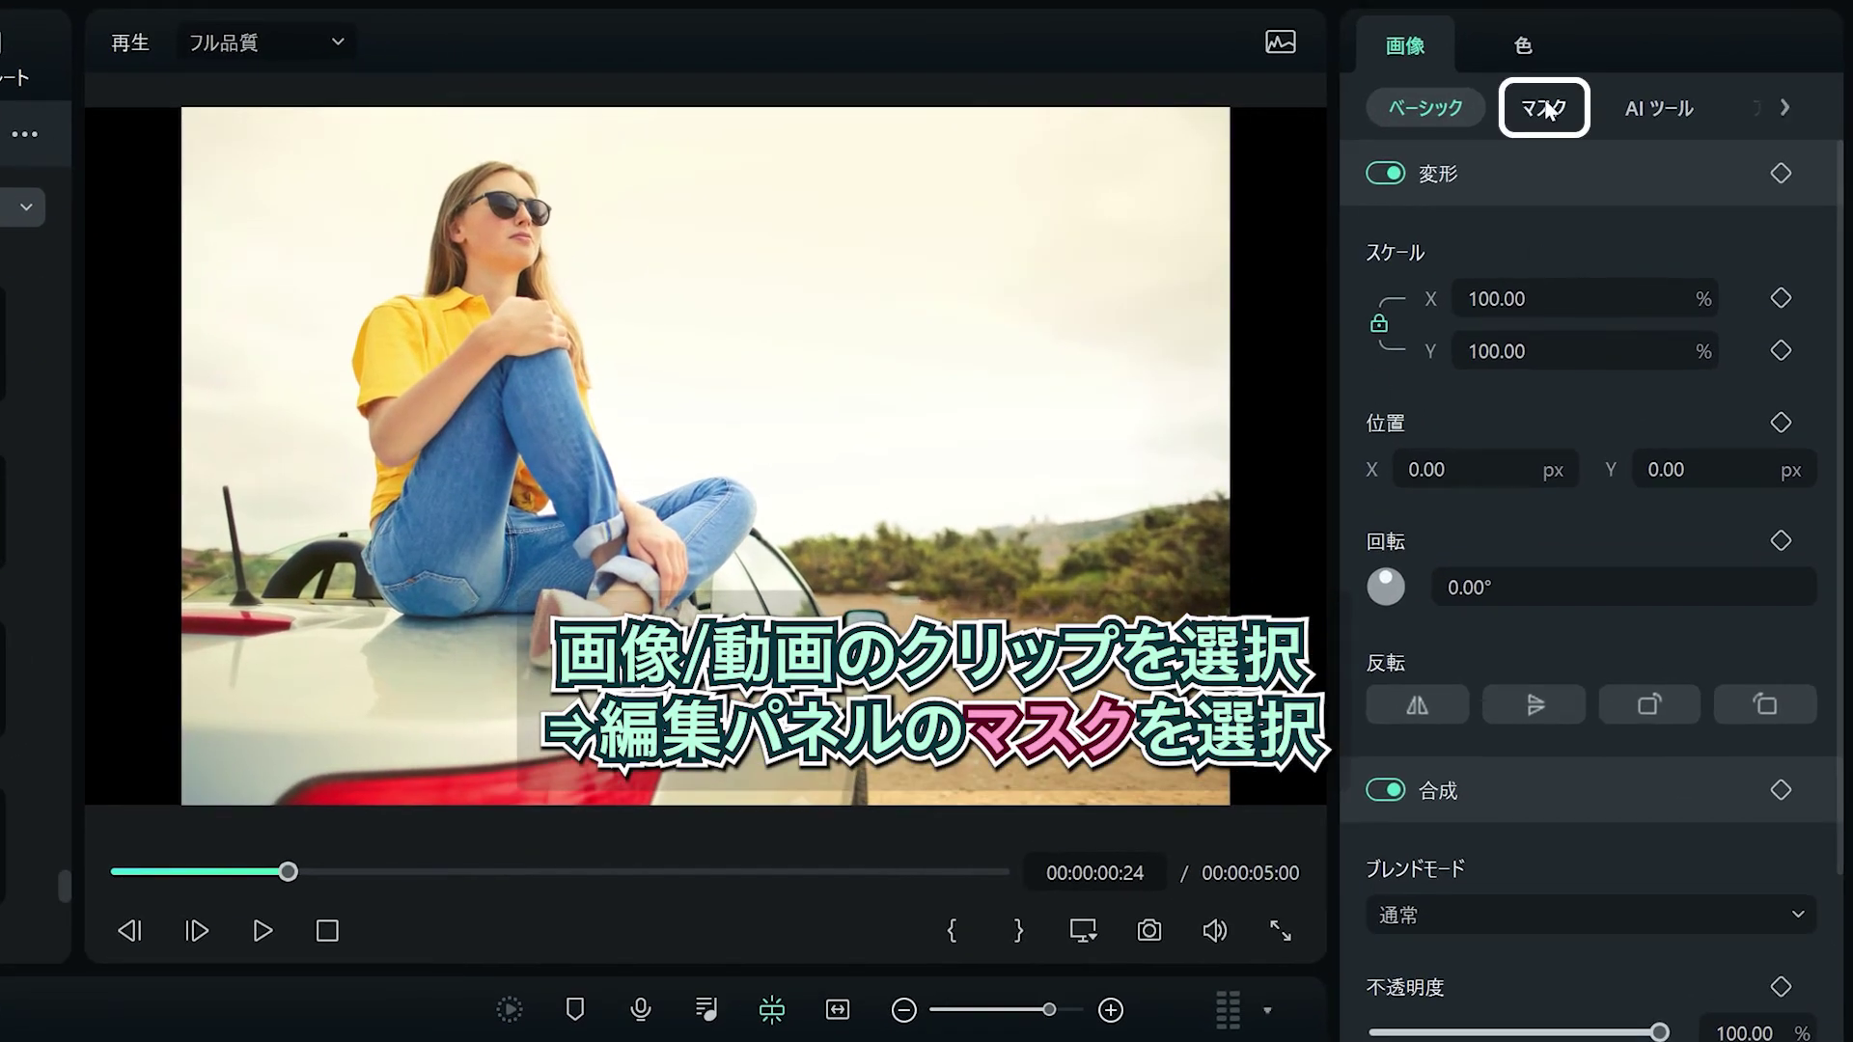
pyautogui.click(1545, 108)
pyautogui.click(1605, 200)
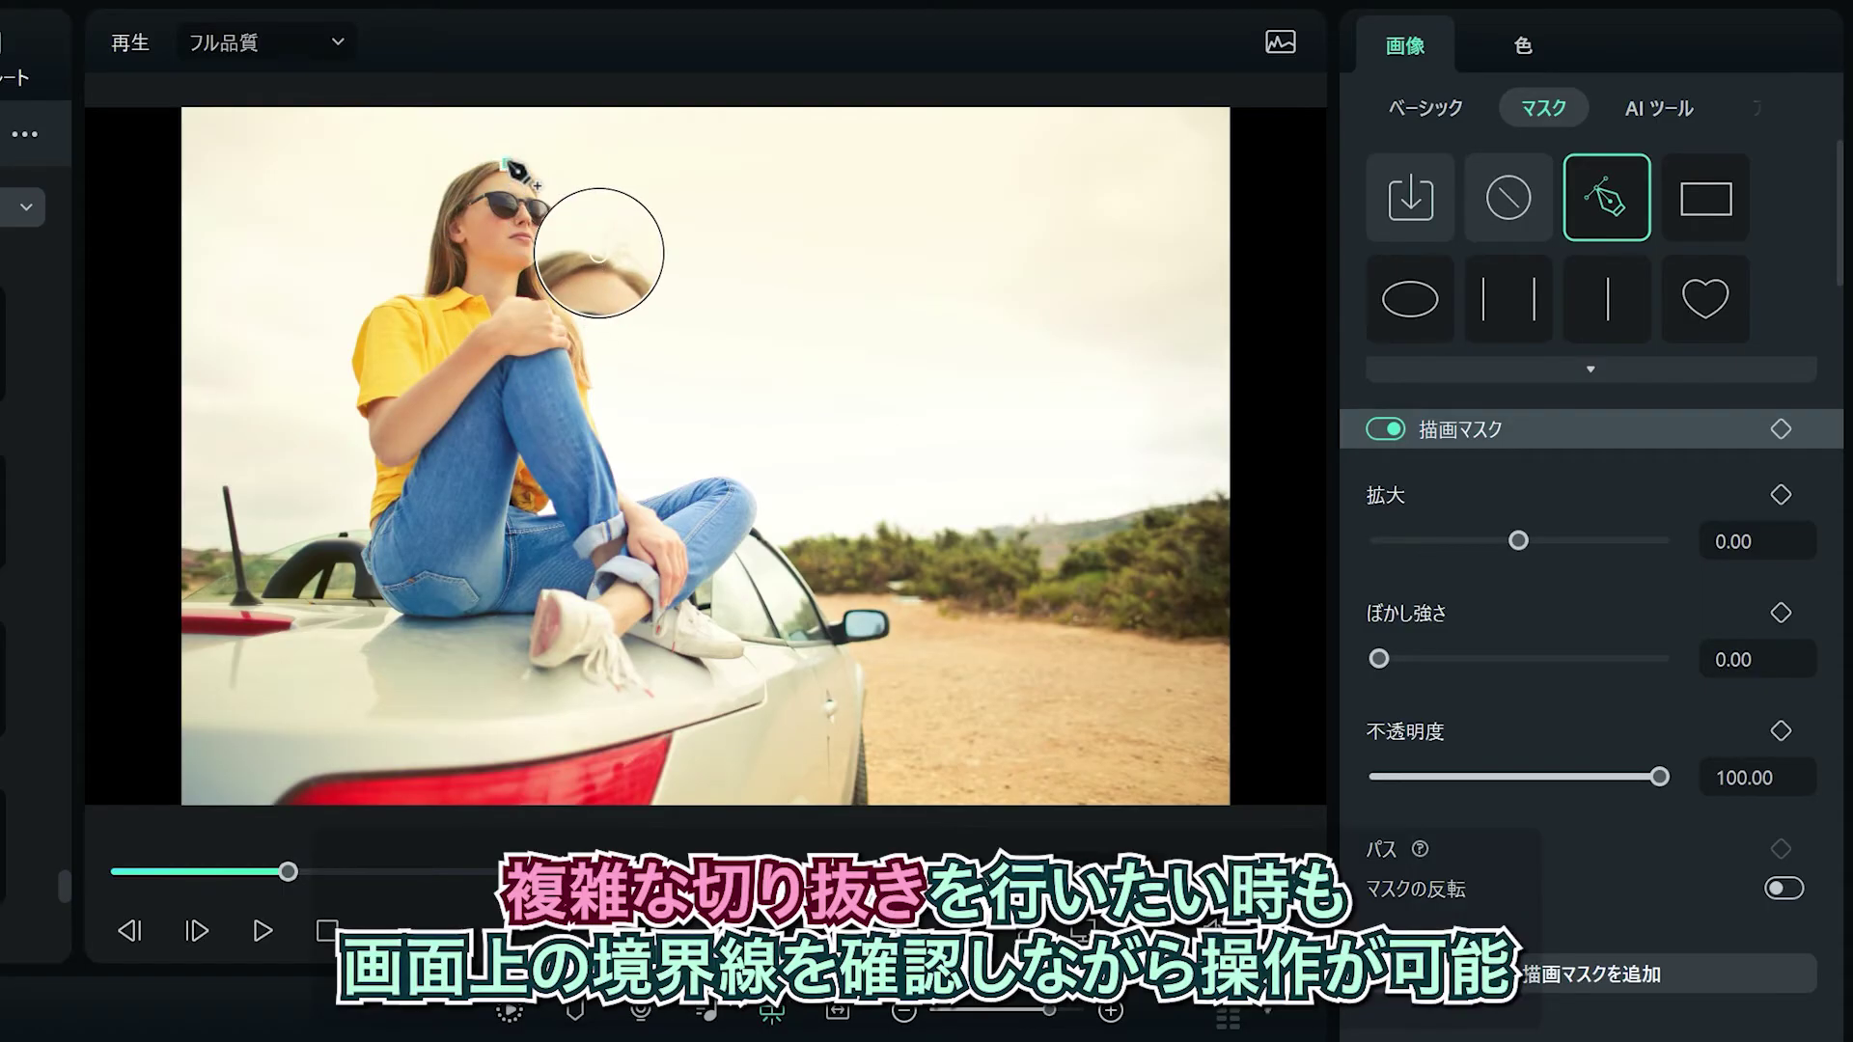
pyautogui.moveTo(517, 172)
pyautogui.mouseDown()
pyautogui.moveTo(473, 172)
pyautogui.moveTo(432, 273)
pyautogui.moveTo(355, 362)
pyautogui.moveTo(386, 597)
pyautogui.moveTo(414, 618)
pyautogui.moveTo(521, 614)
pyautogui.moveTo(529, 661)
pyautogui.moveTo(583, 660)
pyautogui.moveTo(587, 680)
pyautogui.moveTo(636, 683)
pyautogui.moveTo(626, 637)
pyautogui.moveTo(744, 656)
pyautogui.moveTo(709, 590)
pyautogui.moveTo(759, 503)
pyautogui.moveTo(616, 483)
pyautogui.moveTo(521, 174)
pyautogui.mouseUp()
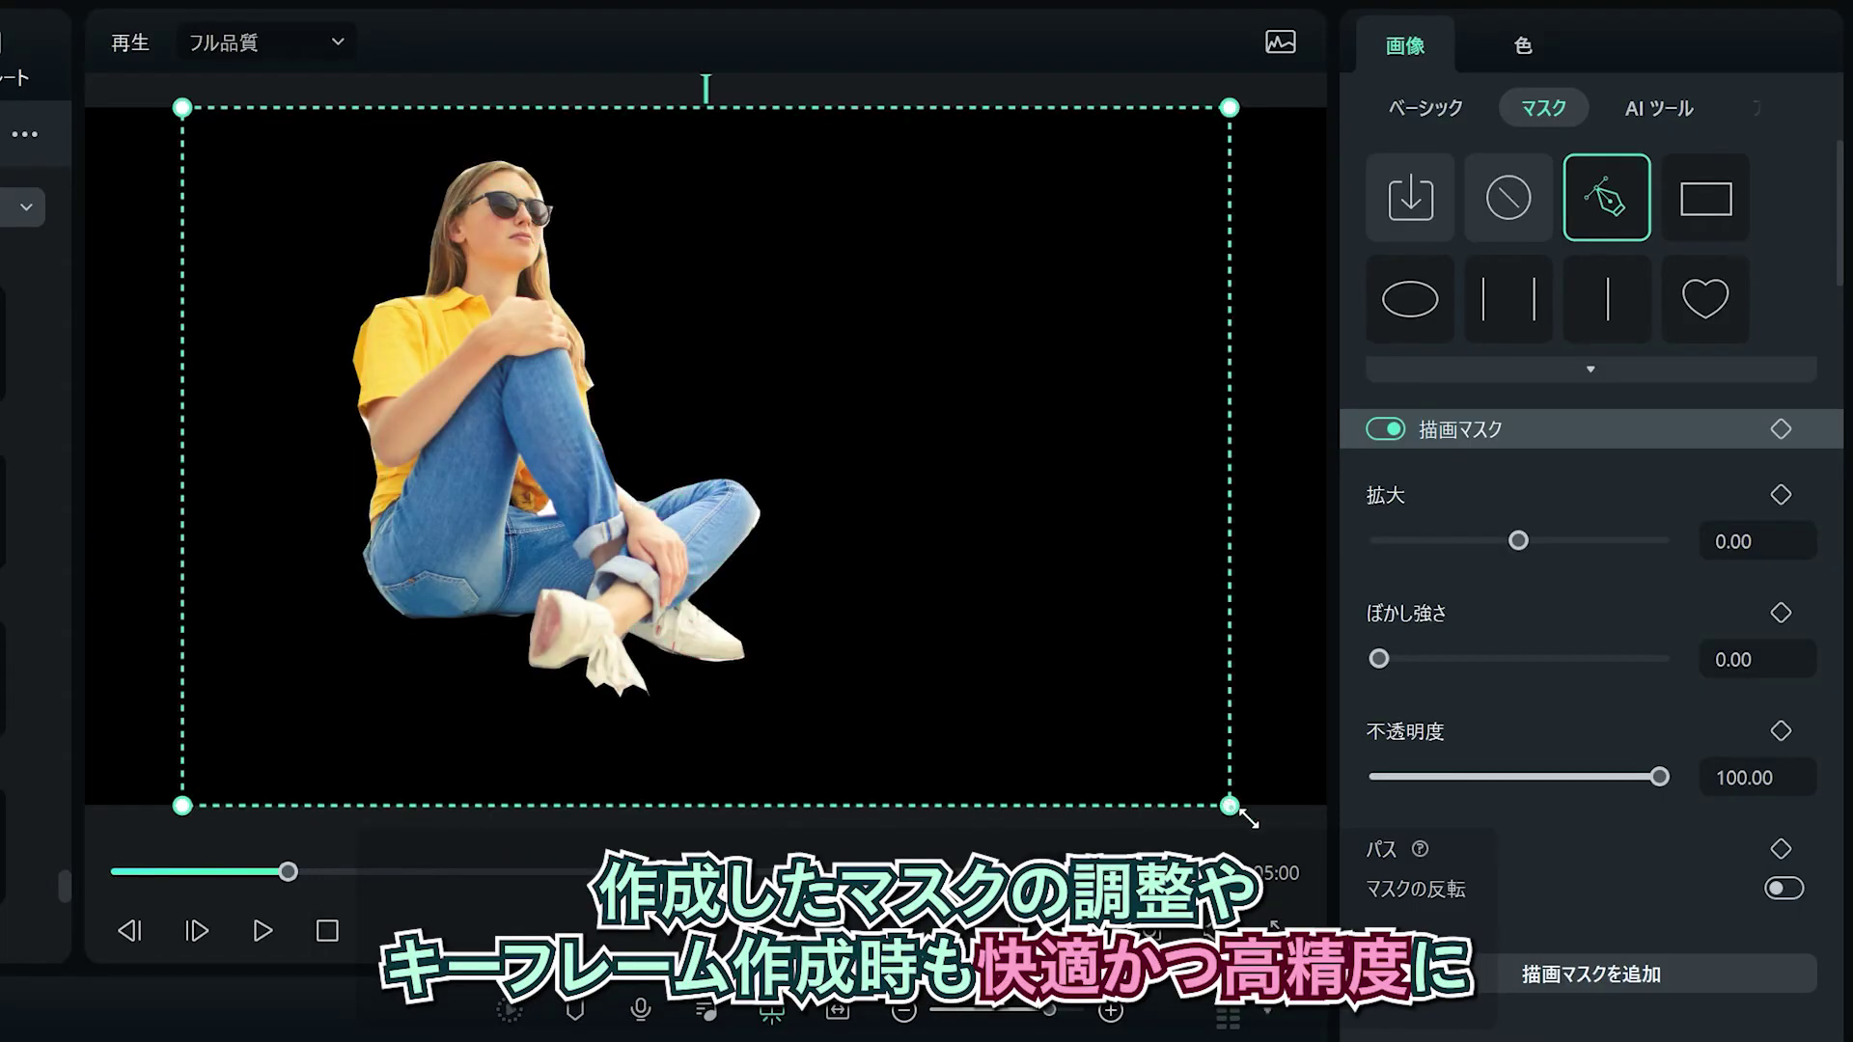
# Enlarge the masked cut-out of the woman slightly and reopen its outline points for fine adjustment.
pyautogui.click(410, 413)
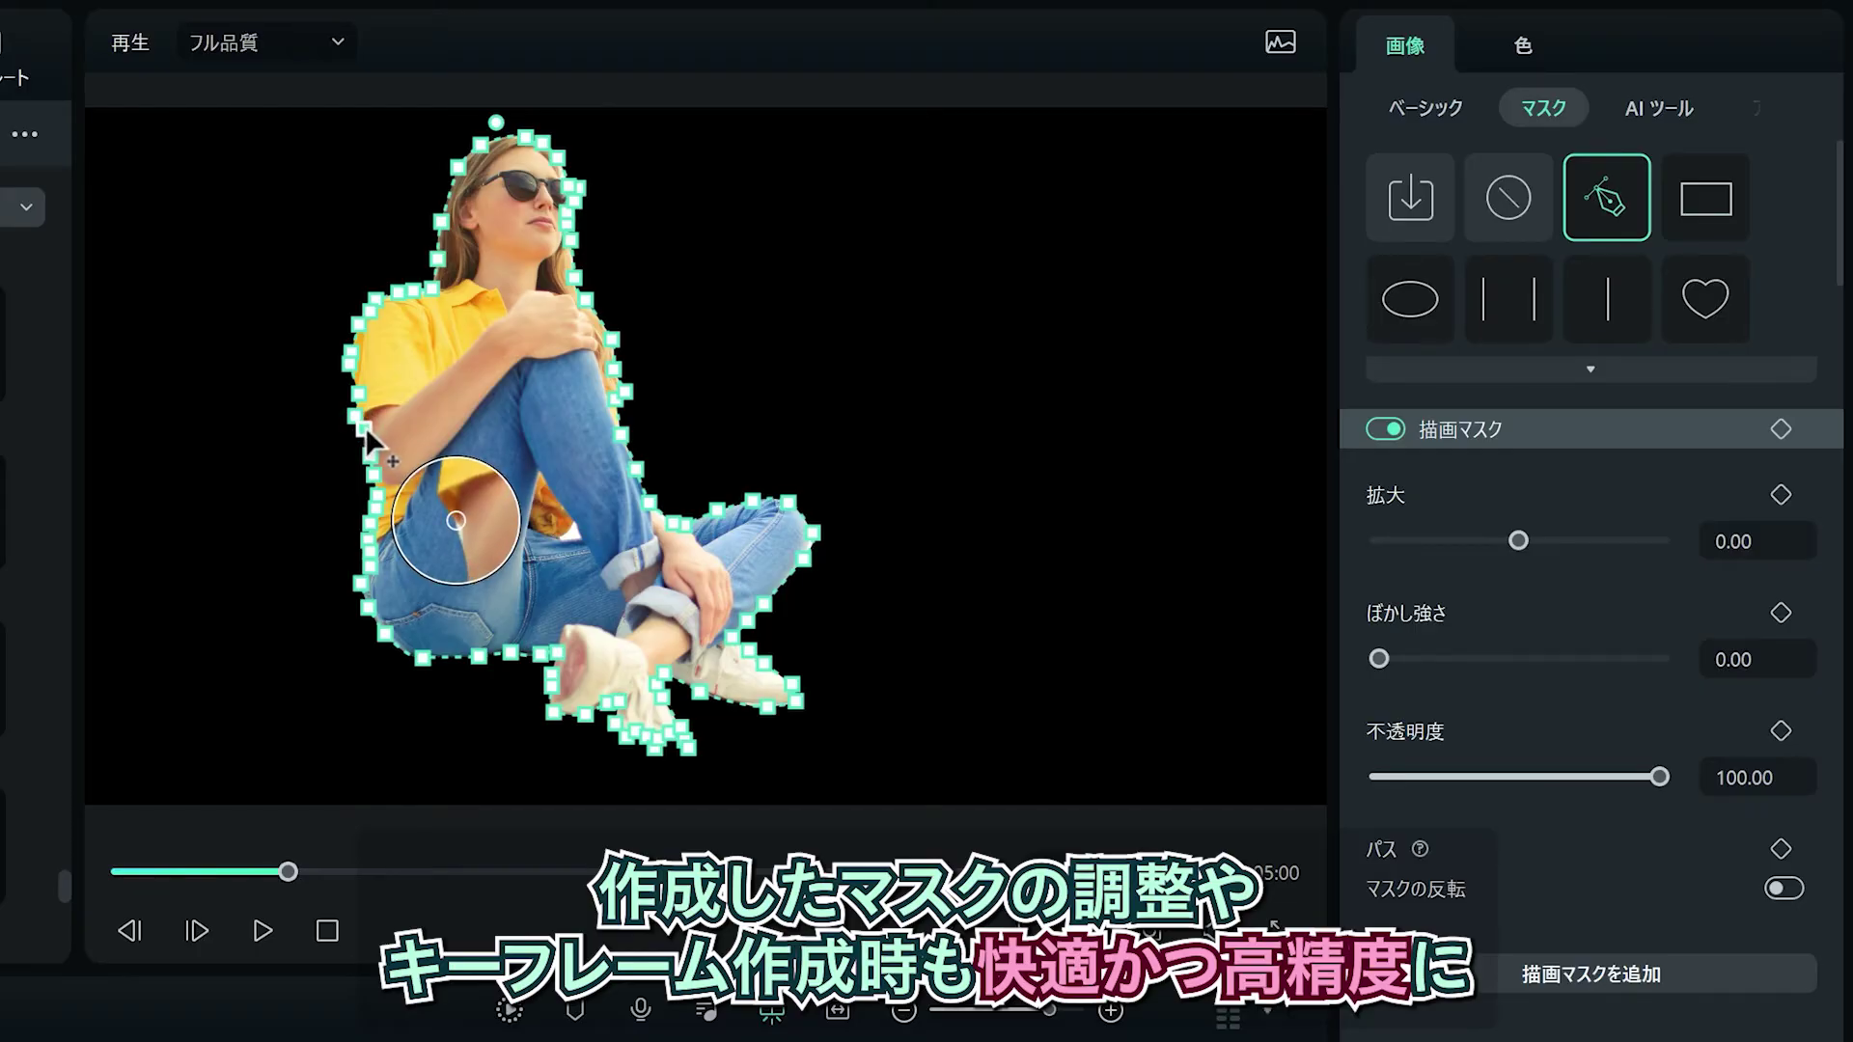
pyautogui.click(310, 456)
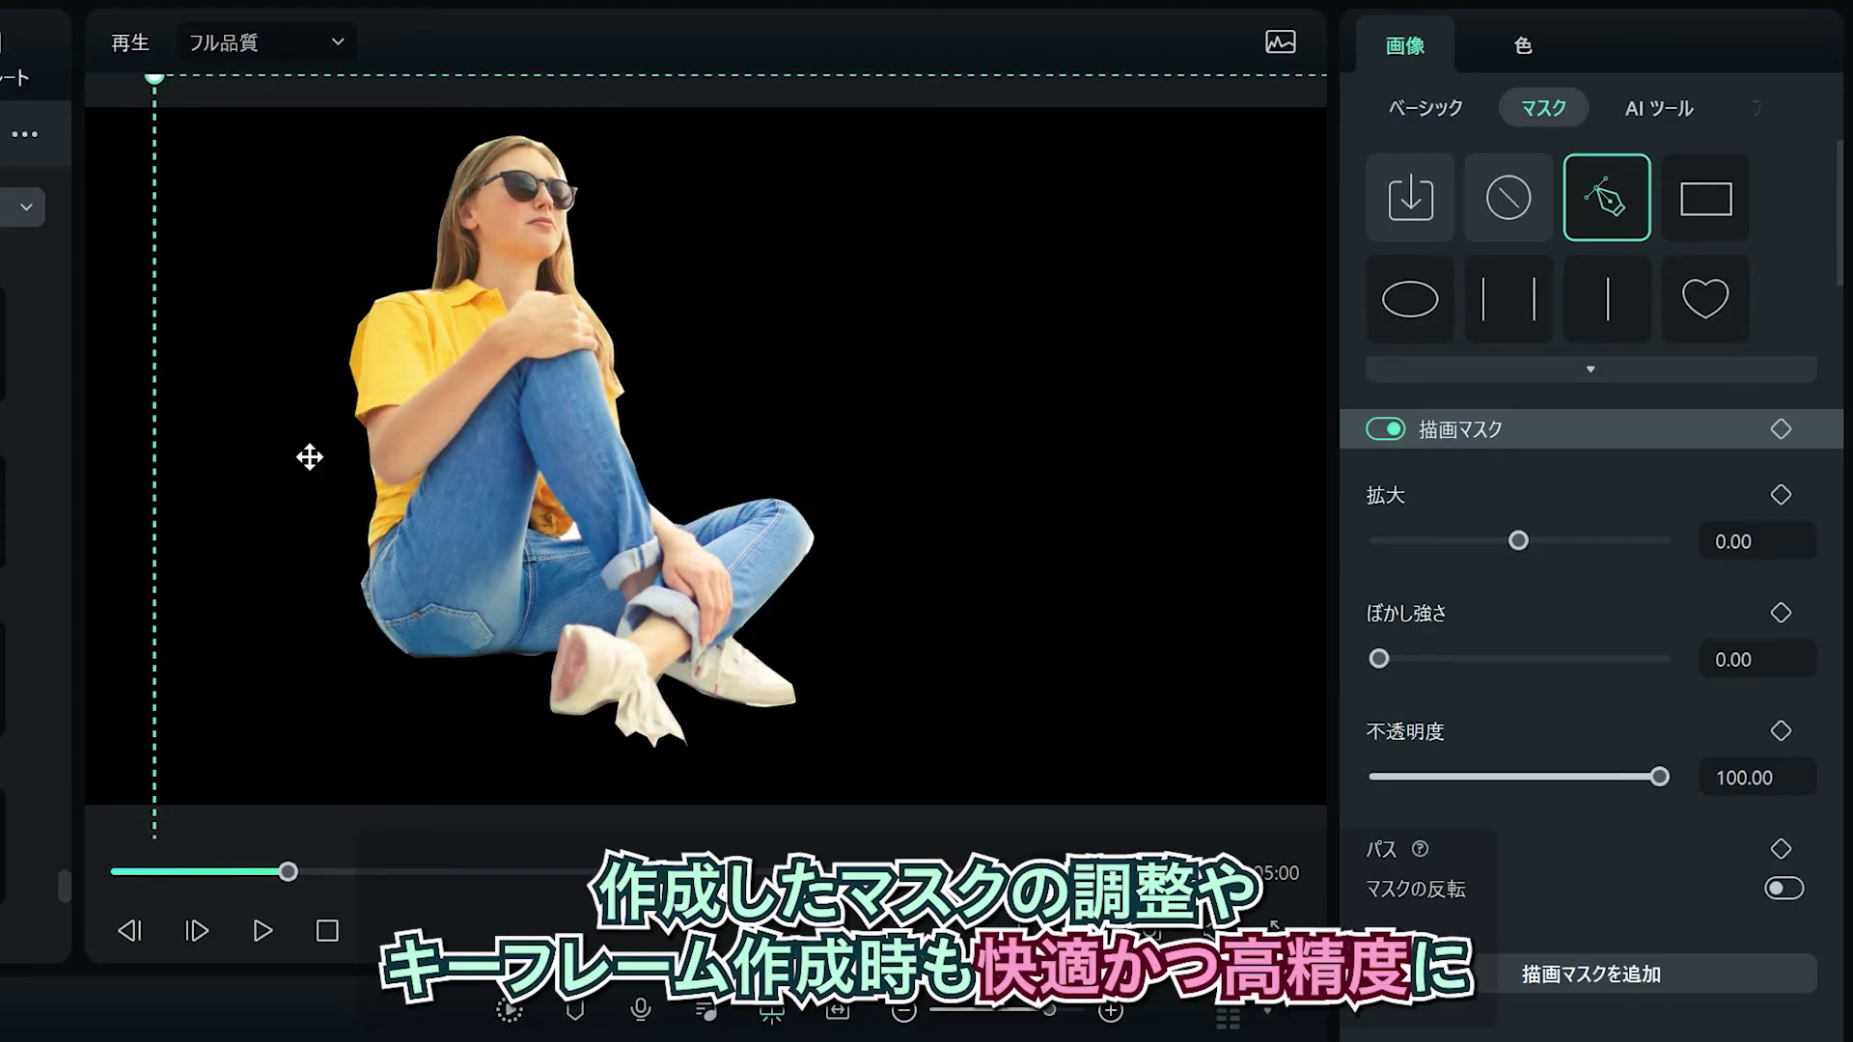
pyautogui.click(403, 459)
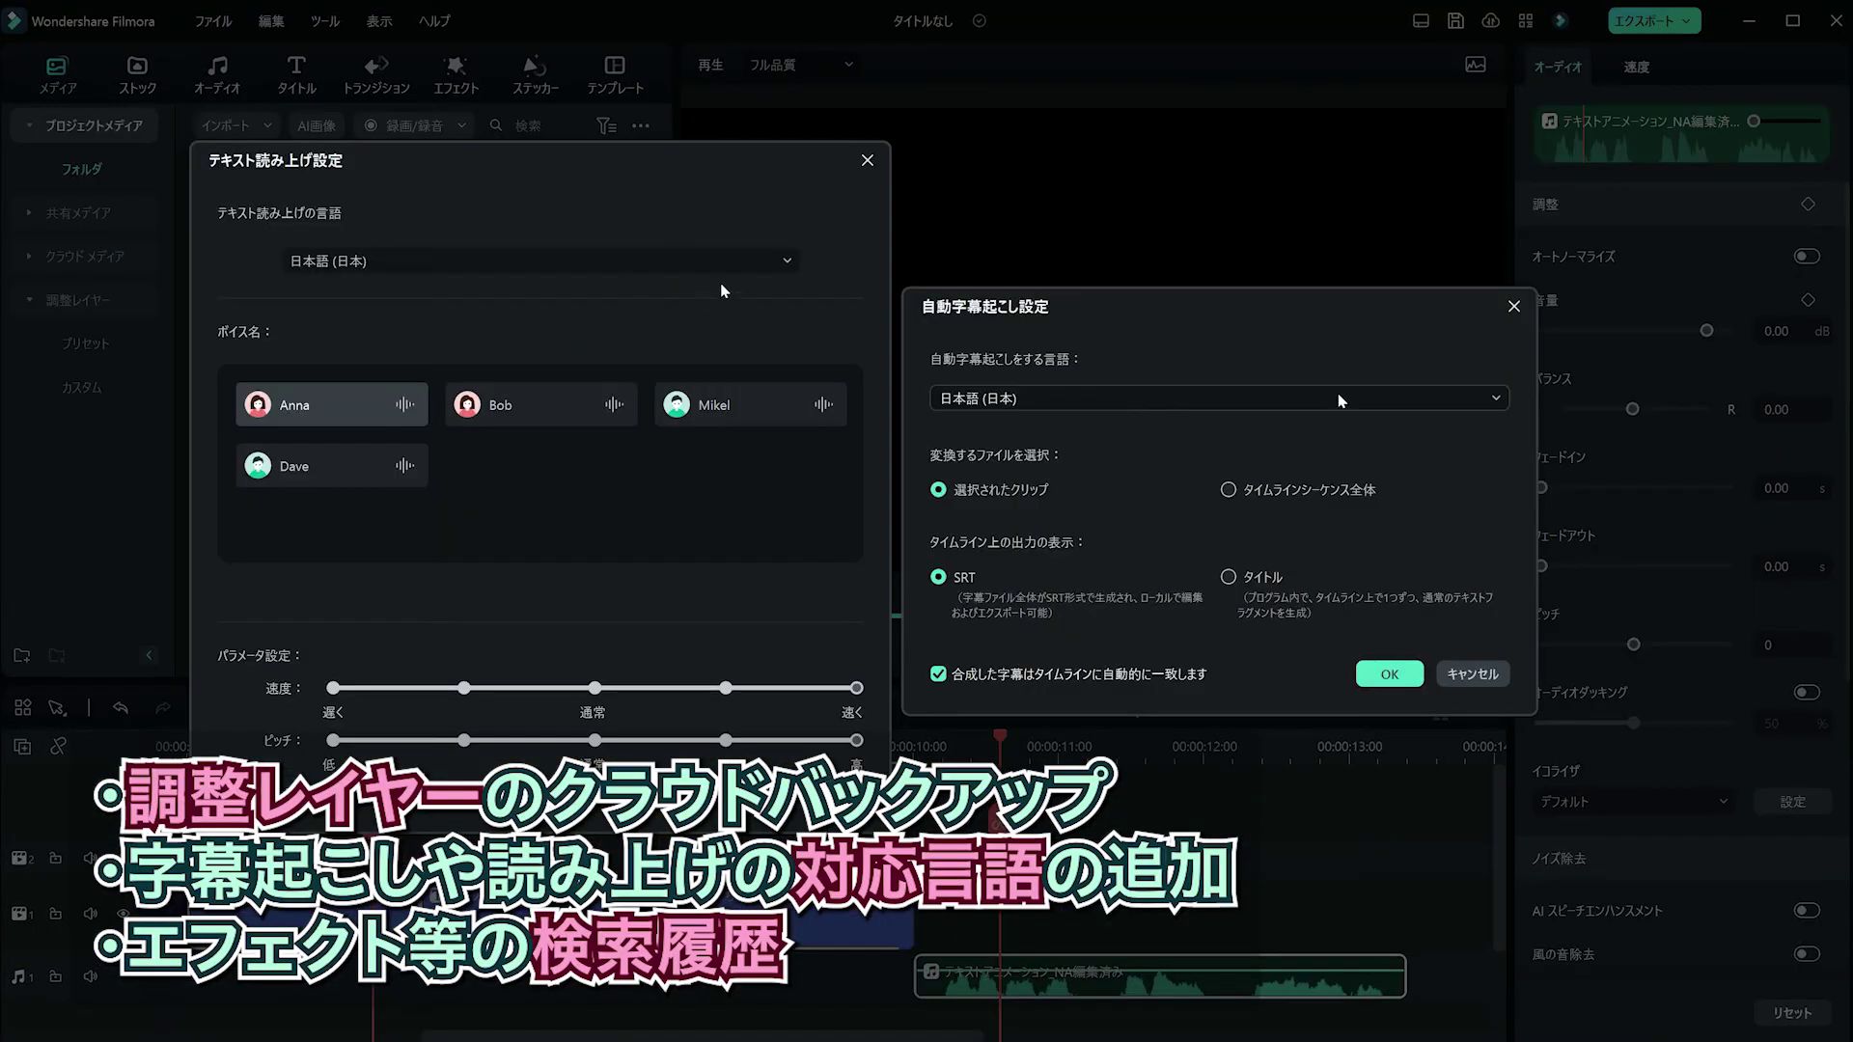
# Look through the supported languages for text-to-speech and for automatic subtitle transcription.
pyautogui.click(723, 262)
pyautogui.click(1340, 397)
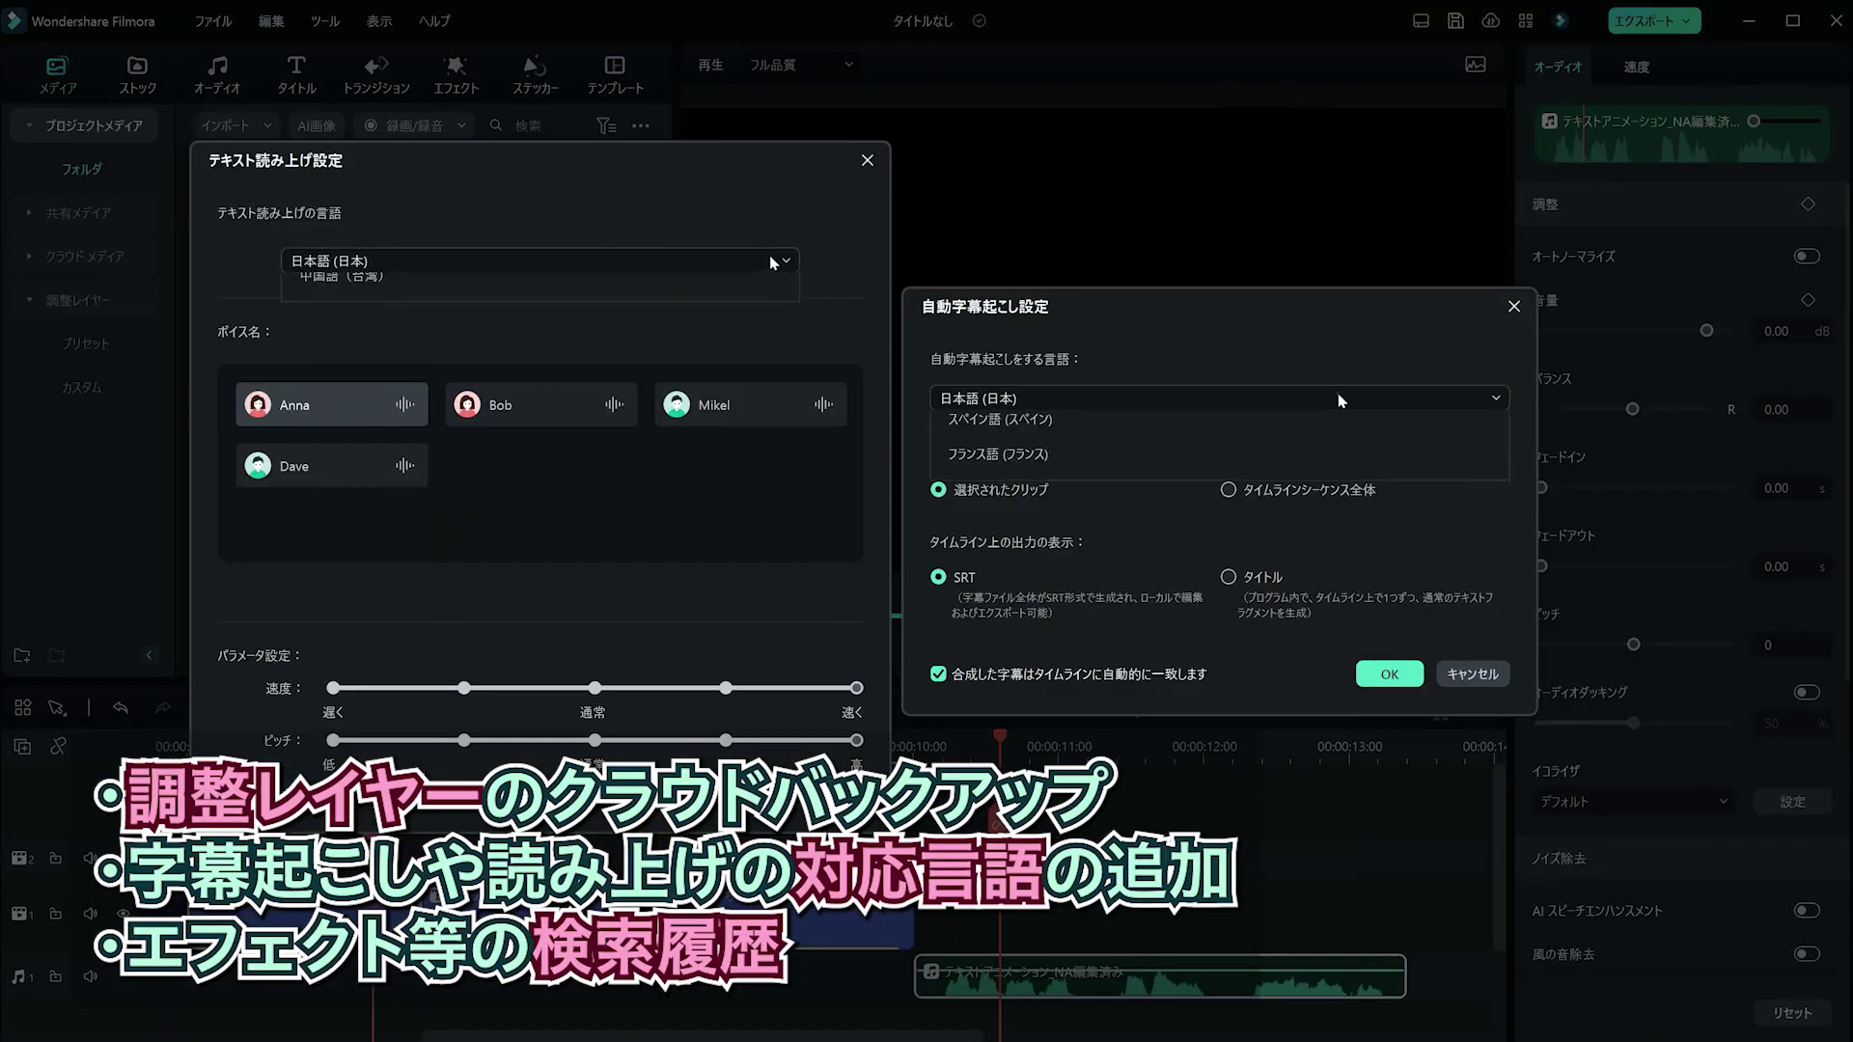
pyautogui.scroll(-5, 674, 435)
pyautogui.scroll(-5, 1496, 446)
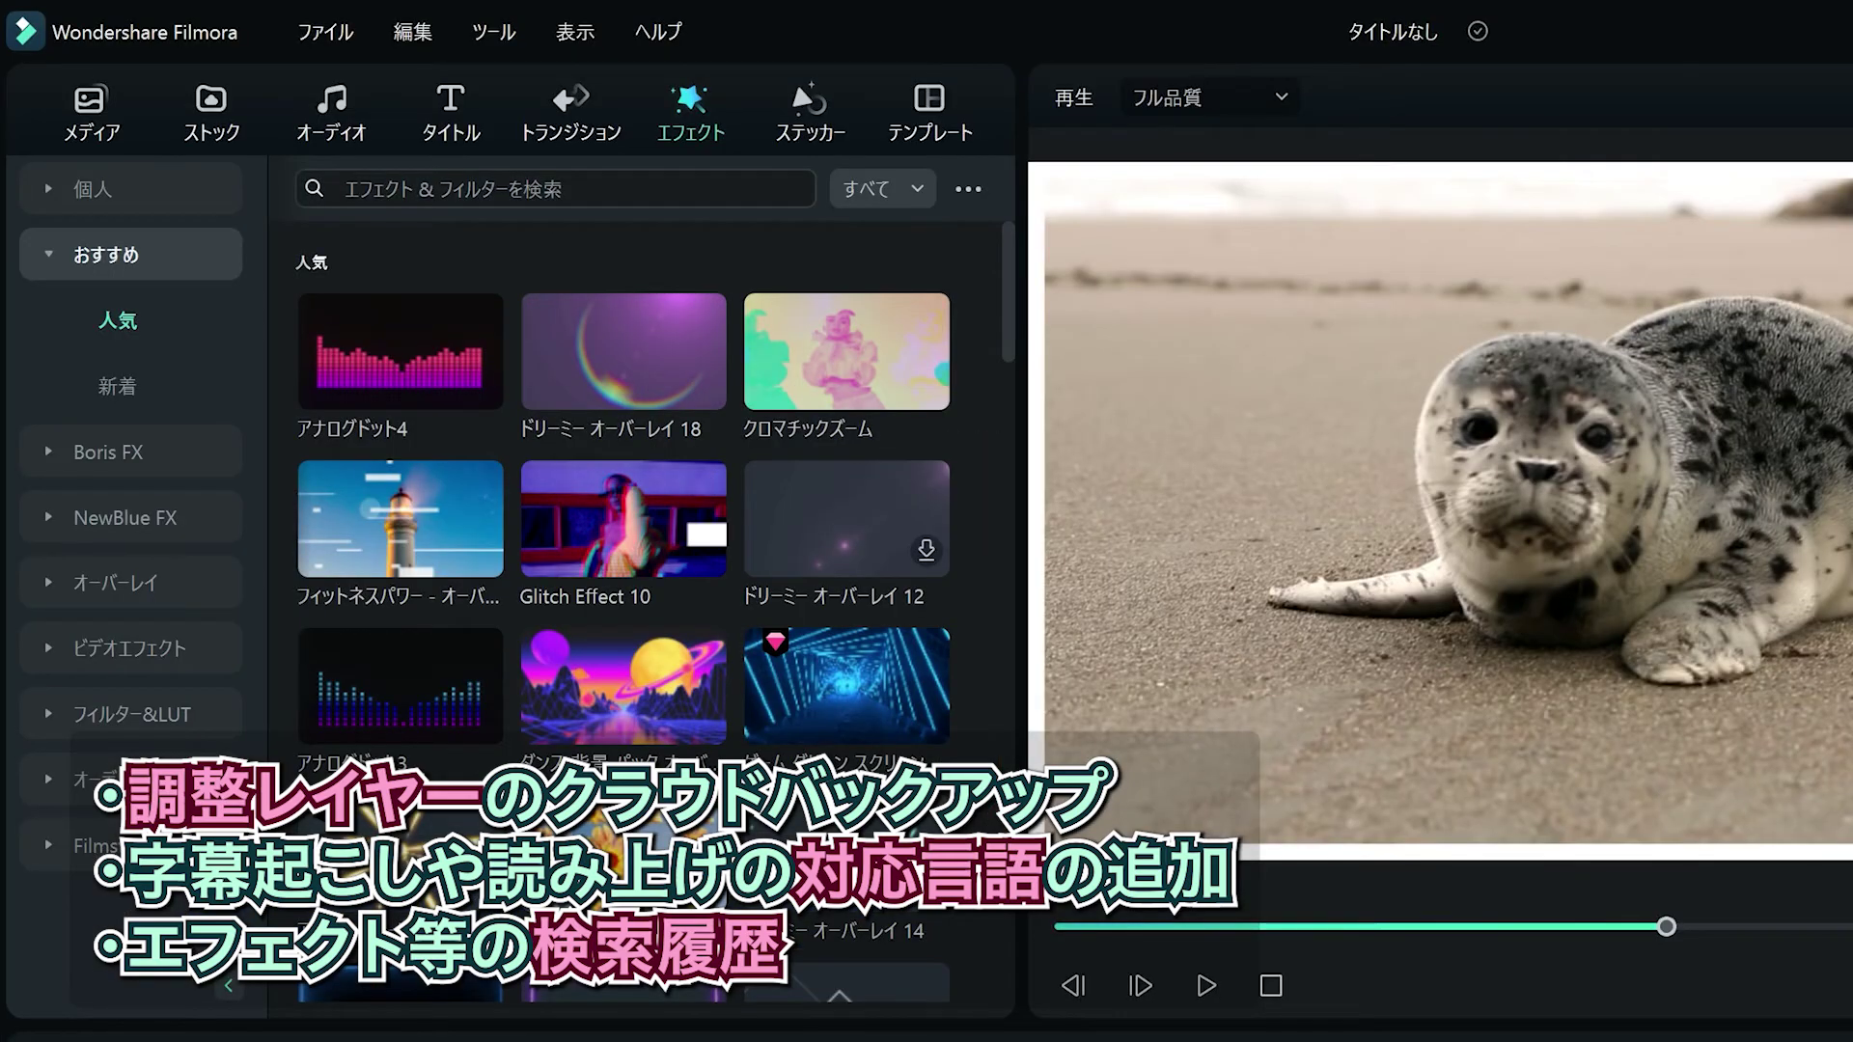
# Search the effects library for ボーダー by reusing the term from the search history.
pyautogui.click(542, 181)
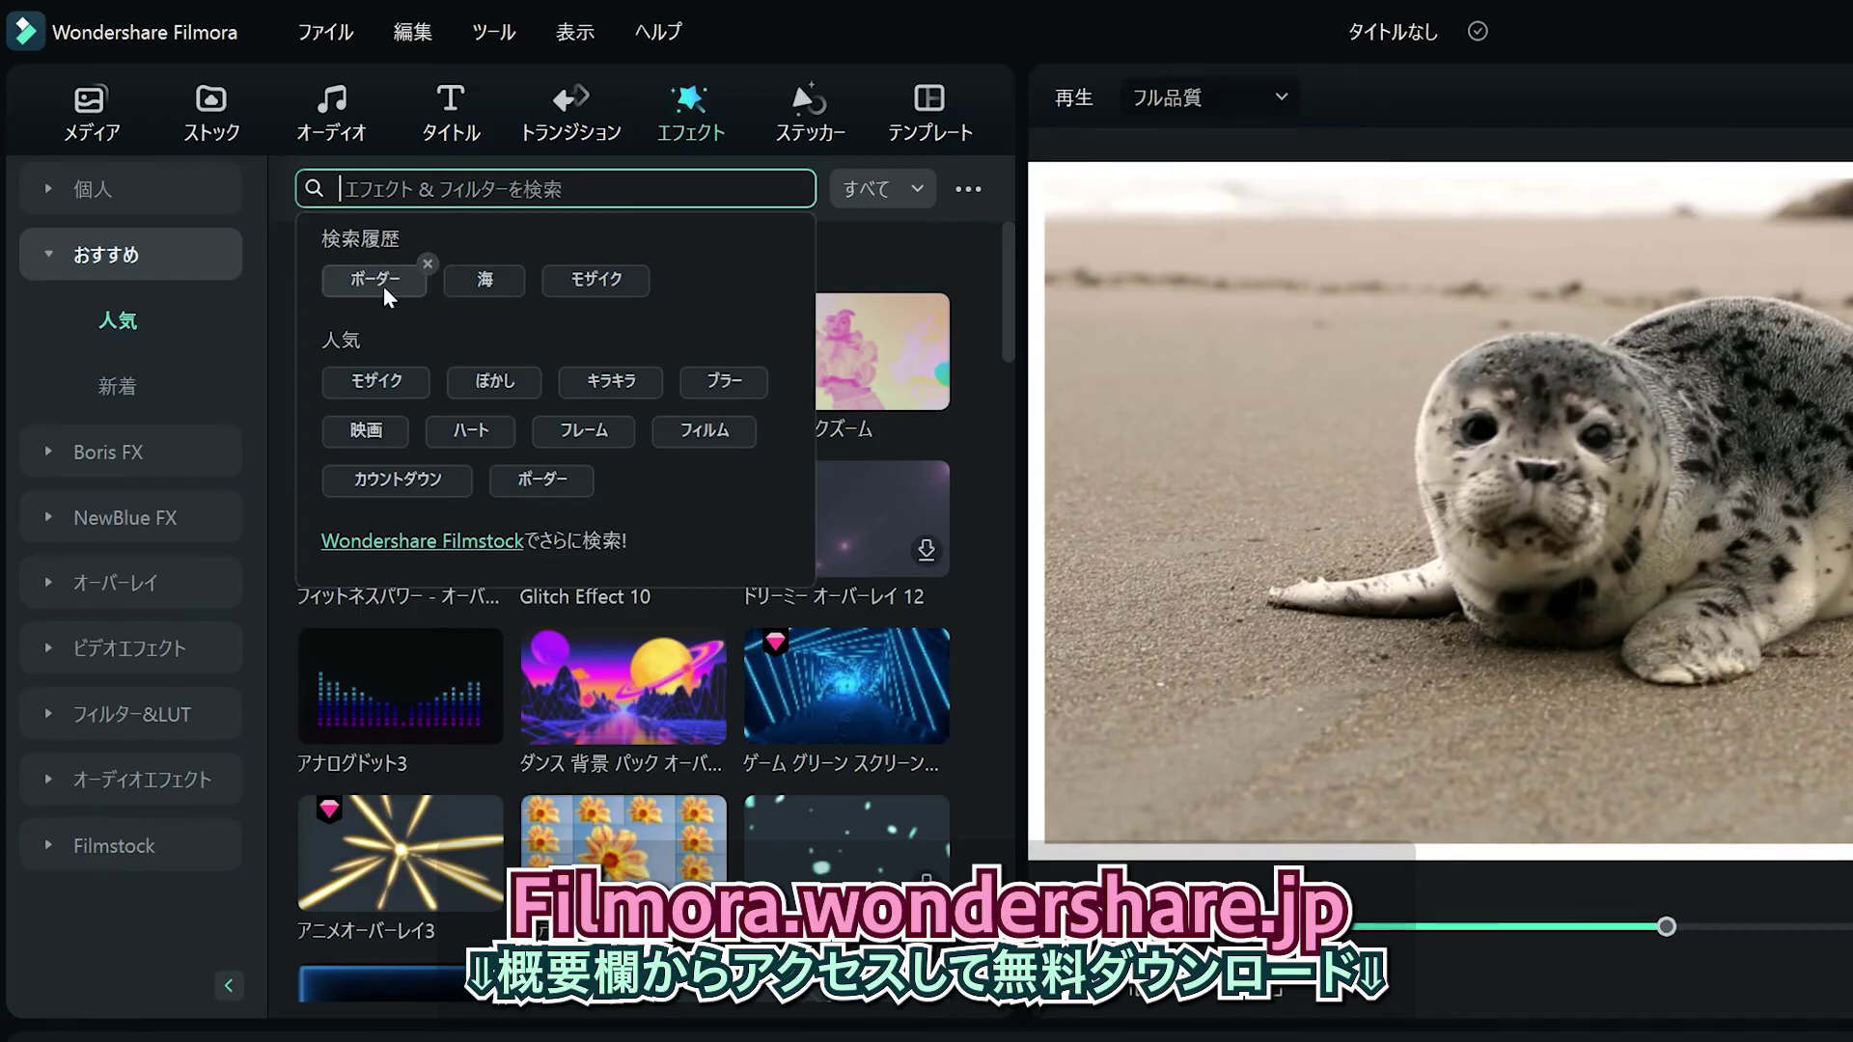
pyautogui.click(384, 285)
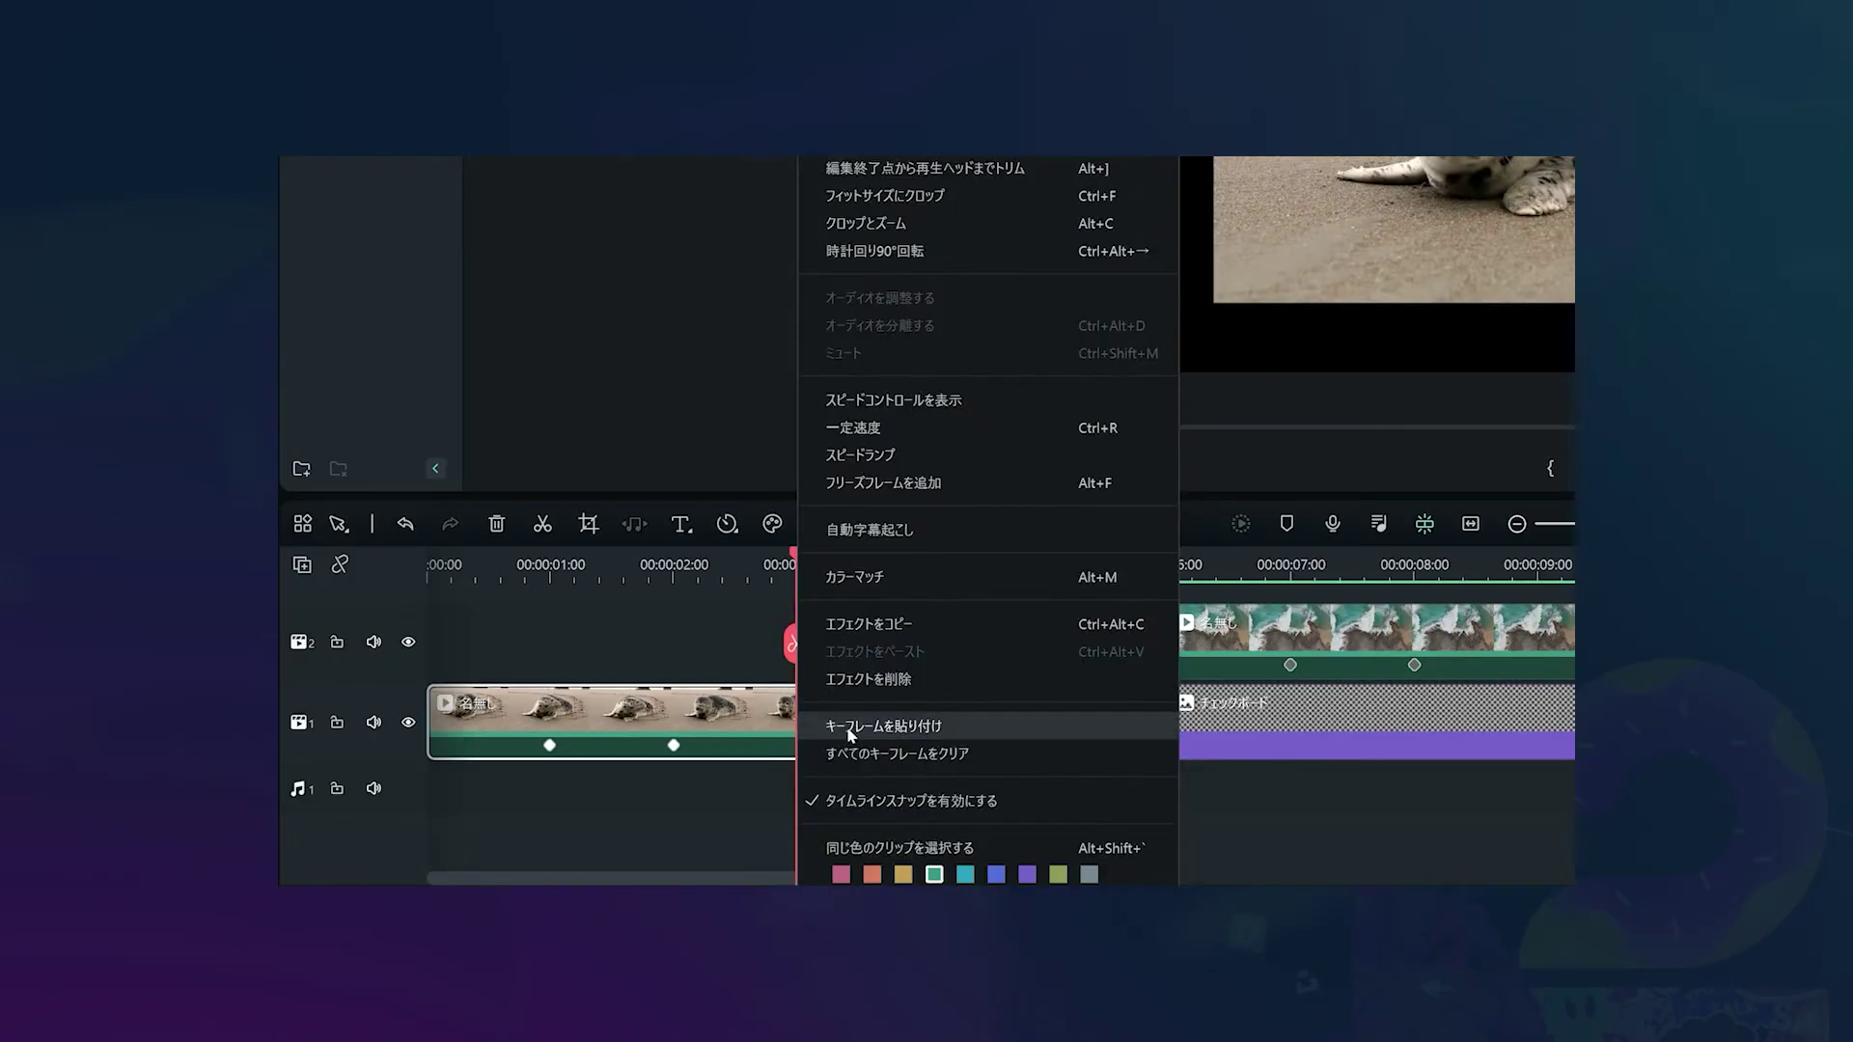
# Paste the copied keyframes onto the seal clip, and stretch the GIF_変身2 clip to about 11.5 seconds.
pyautogui.click(847, 730)
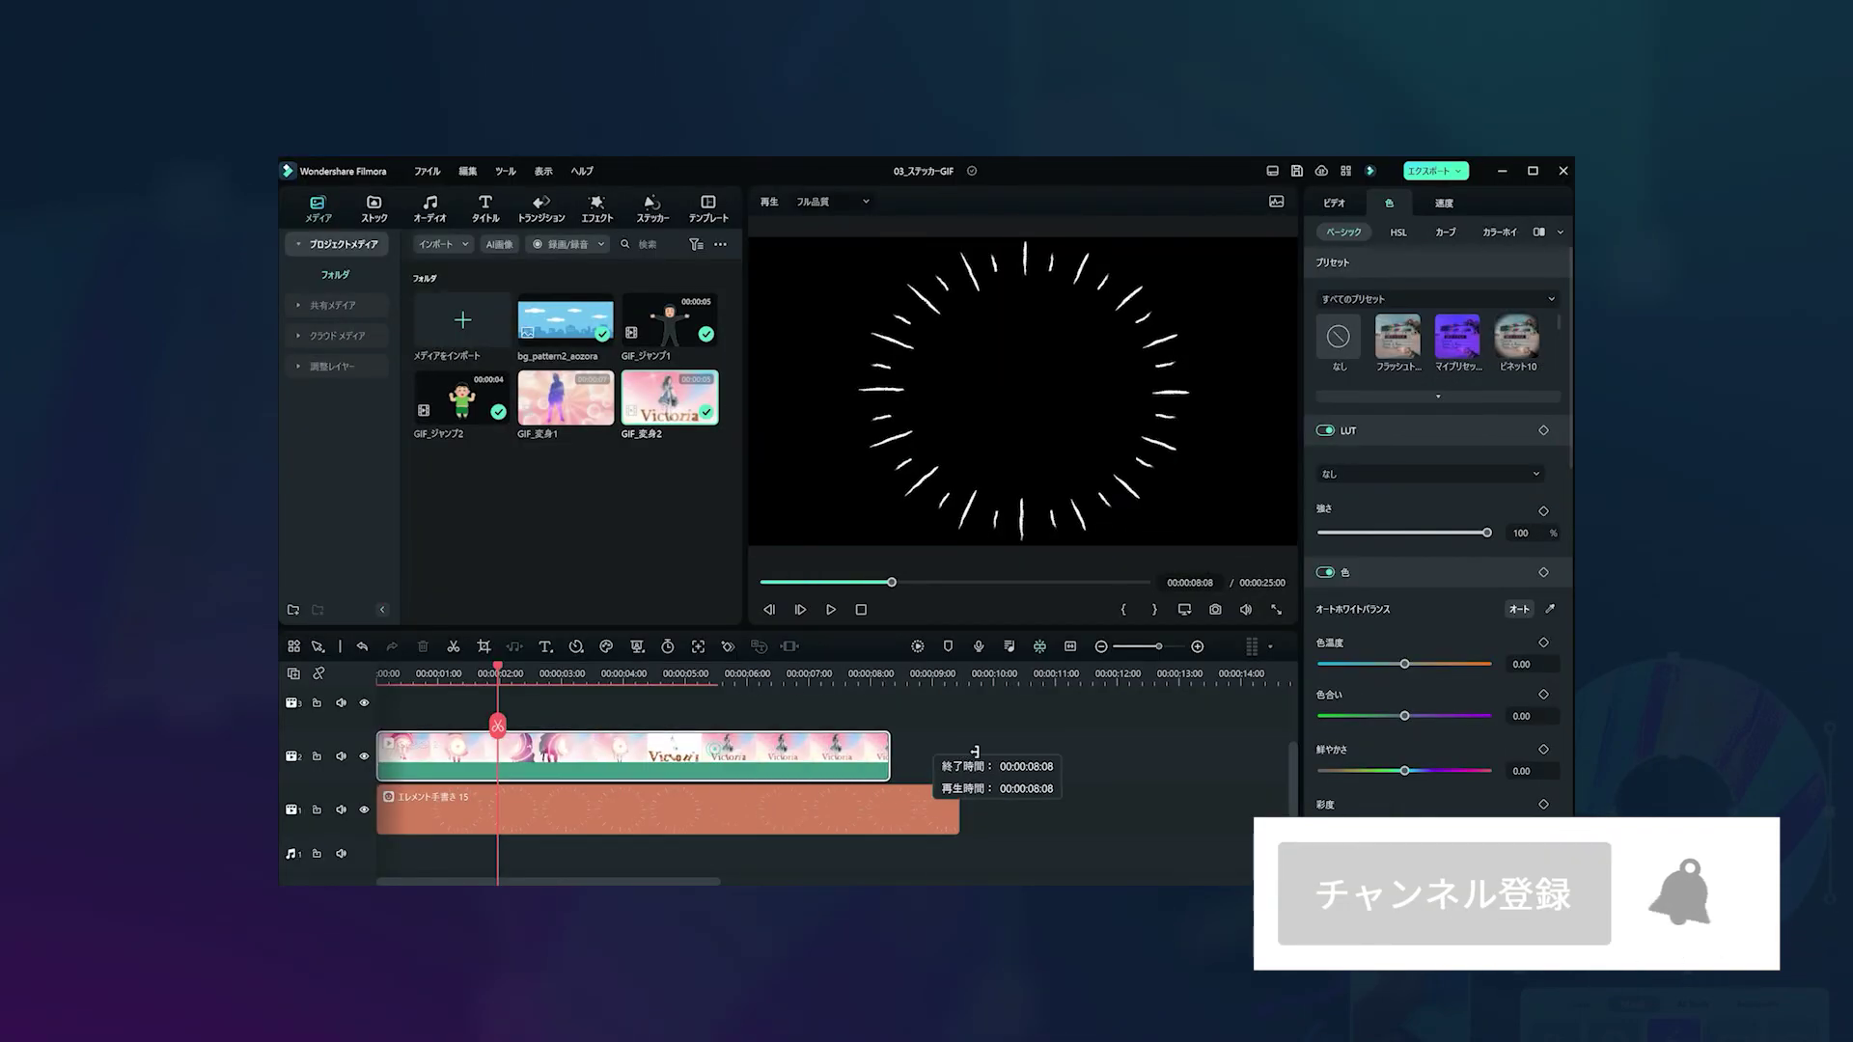
pyautogui.moveTo(1049, 757); pyautogui.dragTo(1092, 756)
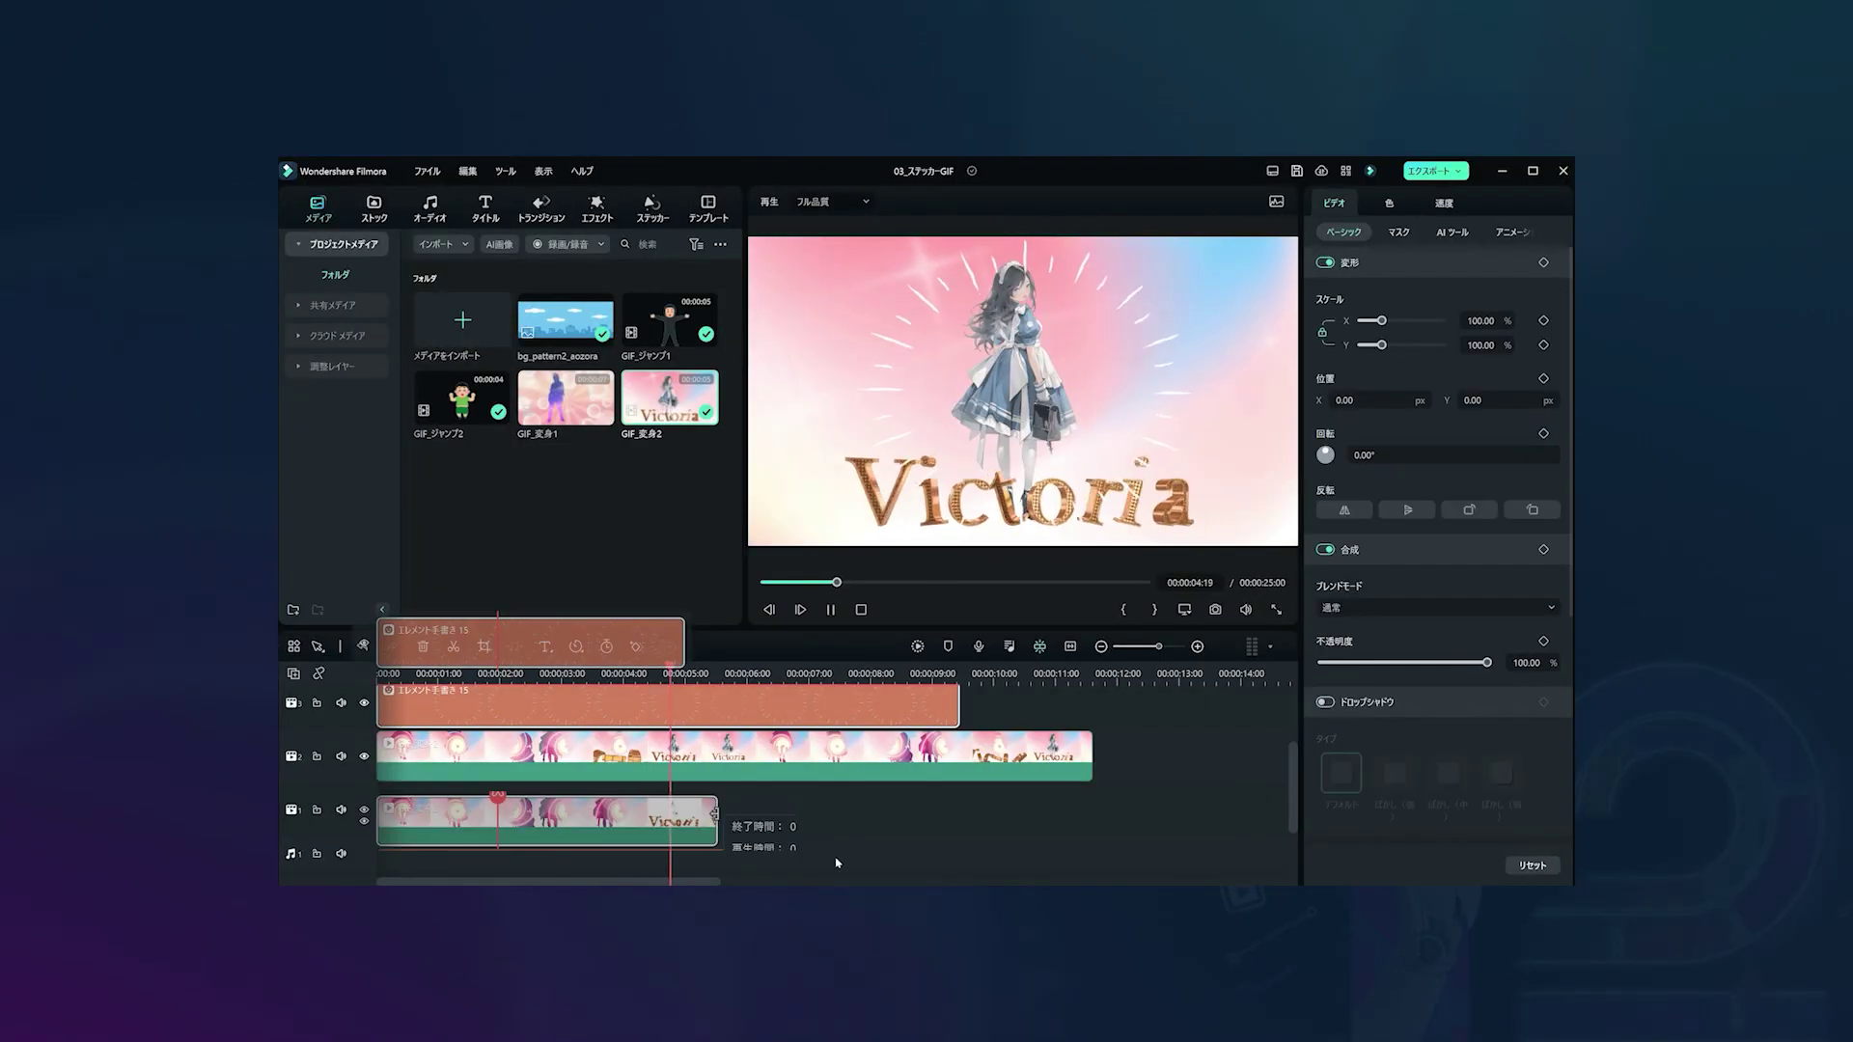